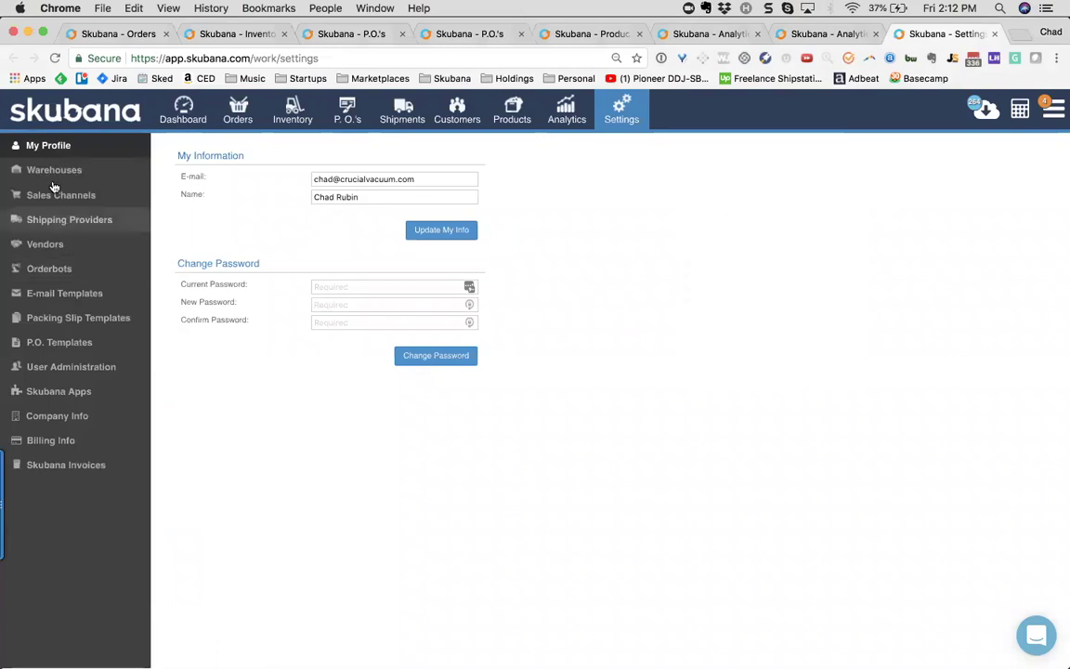
Open the warehouse settings and examine the state allocation map and the Swan warehouse's address
click(52, 171)
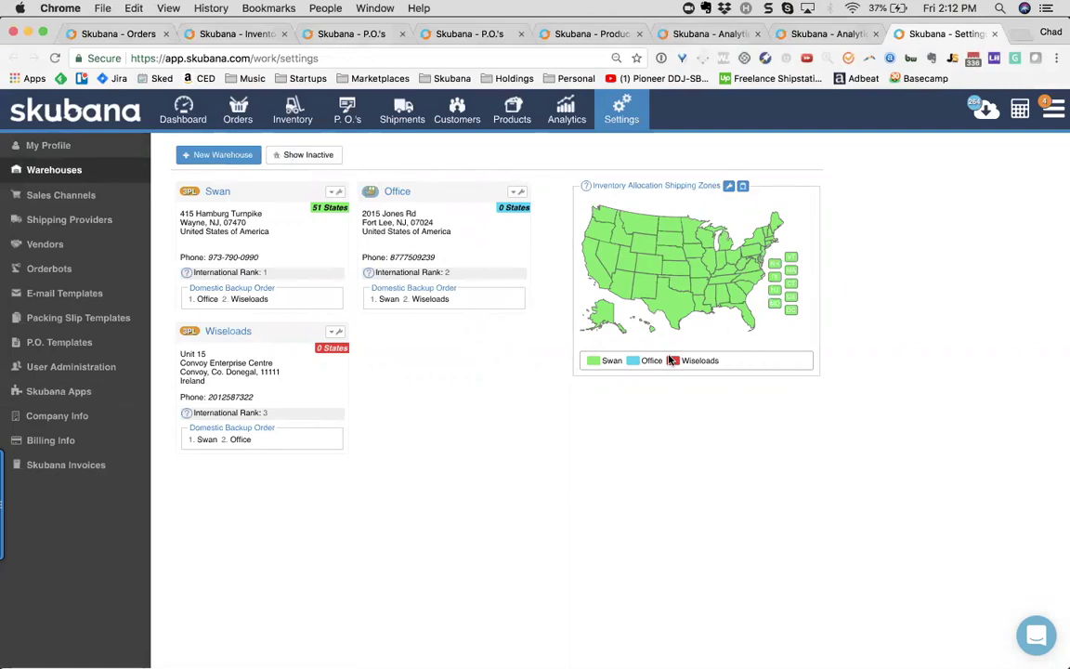
mouse_move(702, 261)
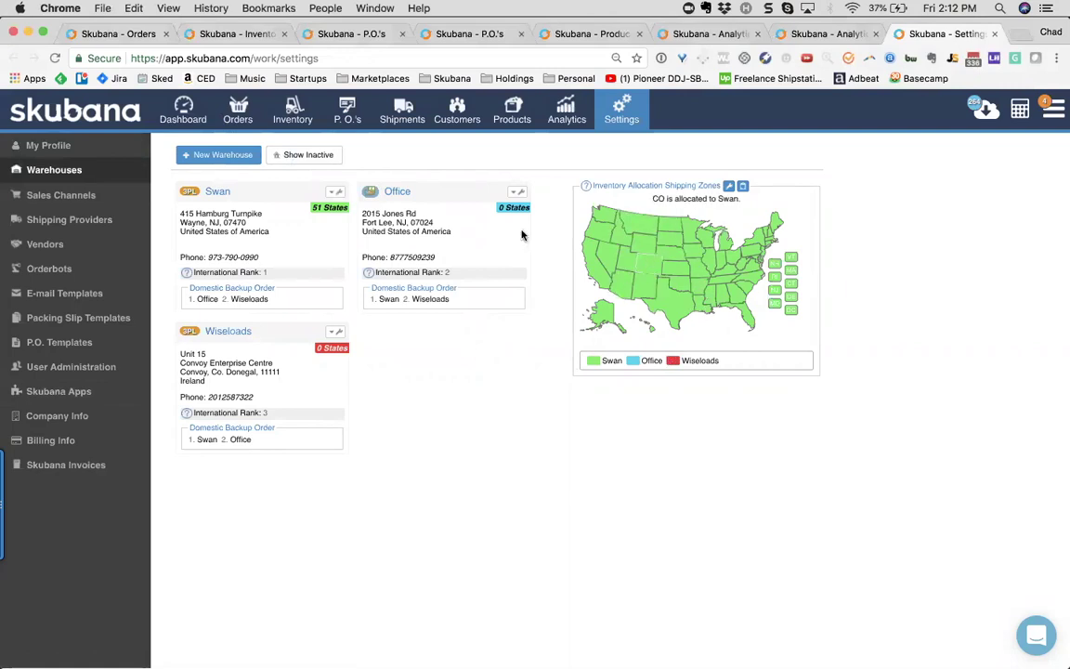
drag(286, 238, 182, 213)
click(270, 231)
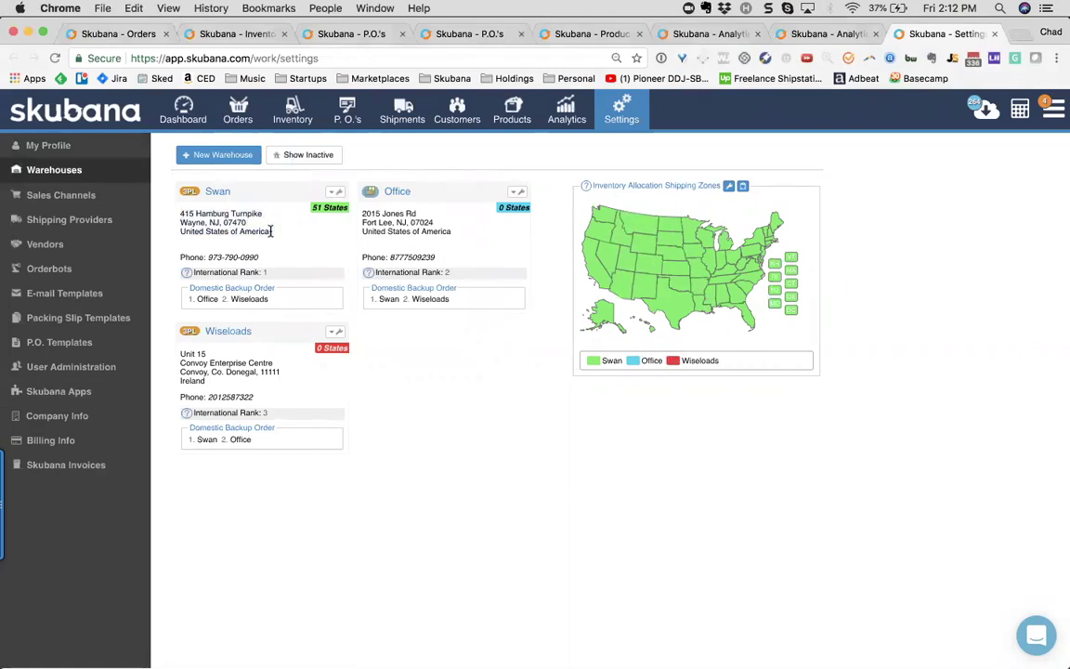
Try reassigning Texas from Swan to the Office warehouse in the inventory allocation shipping zones, and discard the change
click(729, 186)
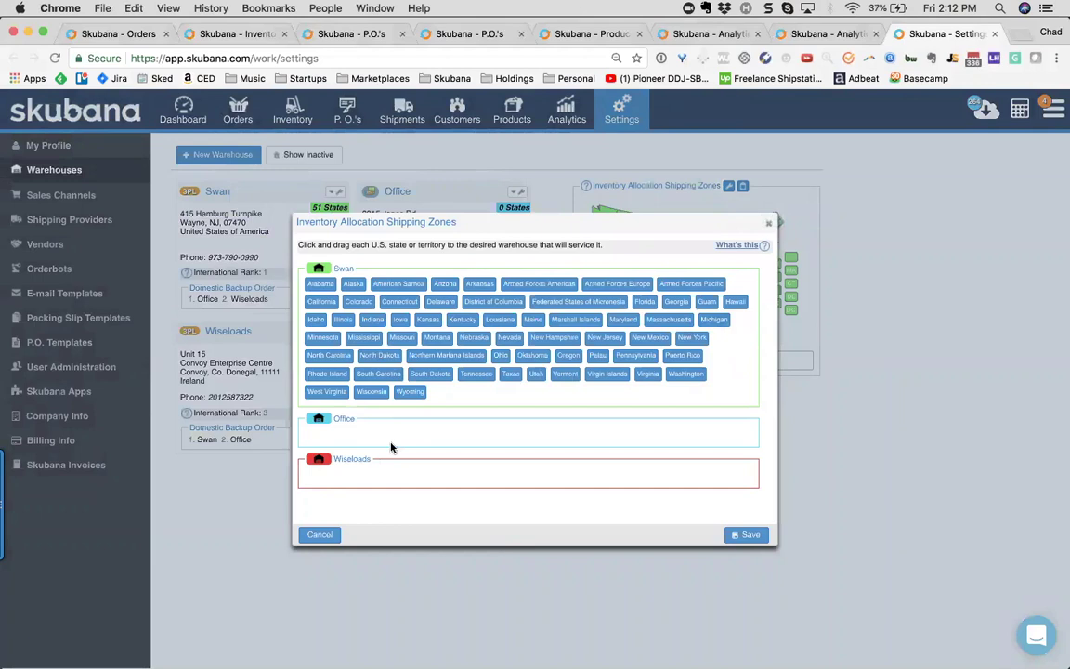
drag(511, 373, 392, 439)
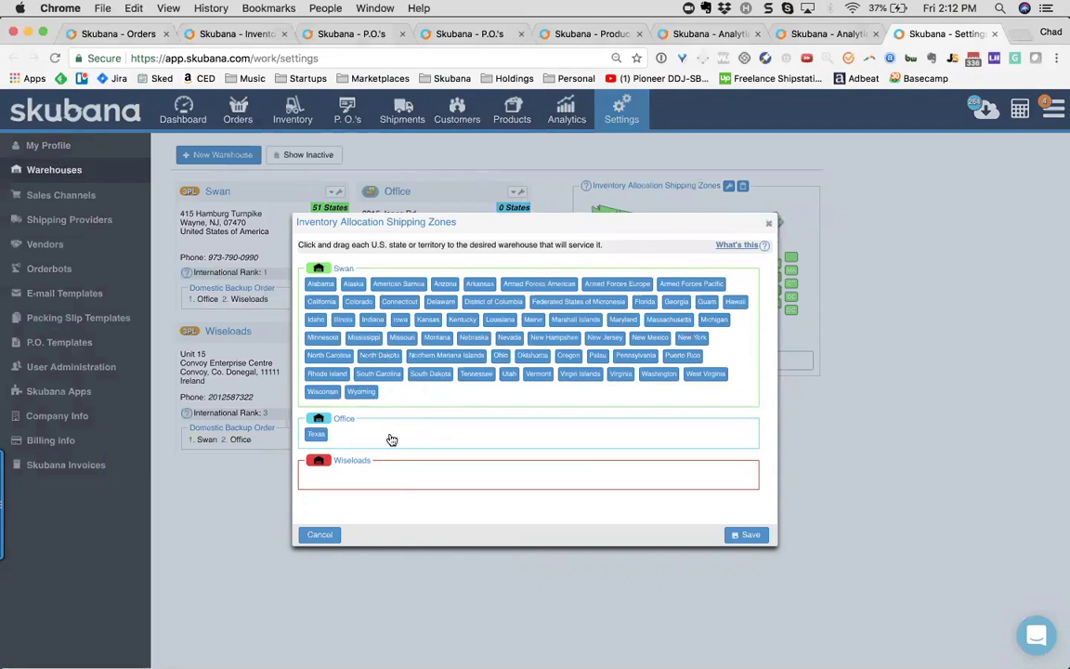
click(316, 534)
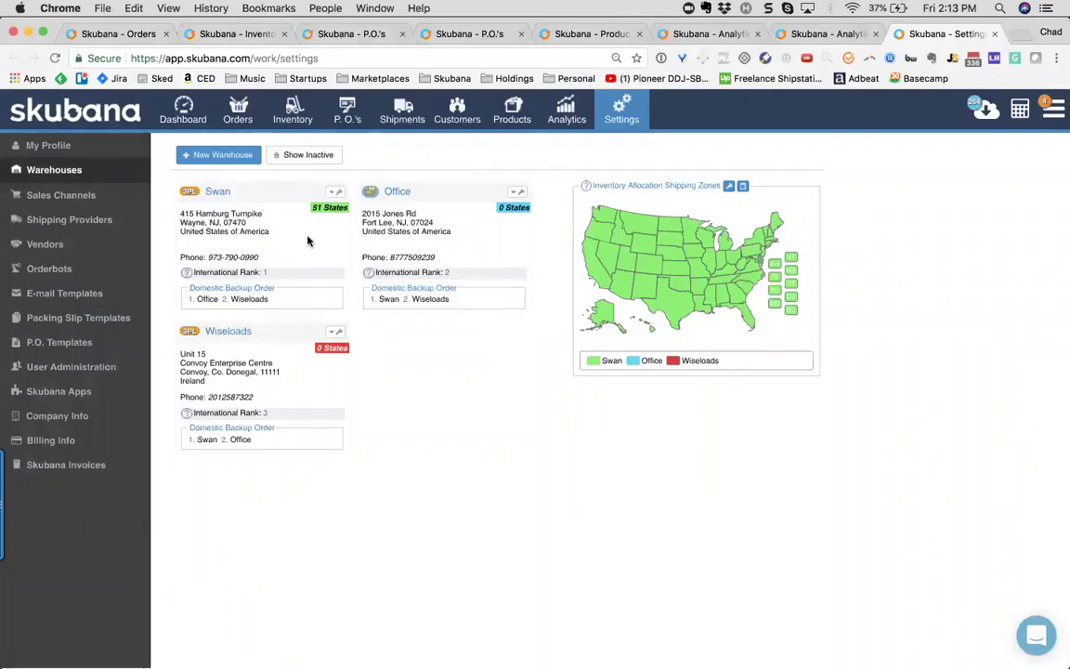
Review Swan's communication settings for the server connection, orders export, shipments import and inventory import, and close them
click(335, 191)
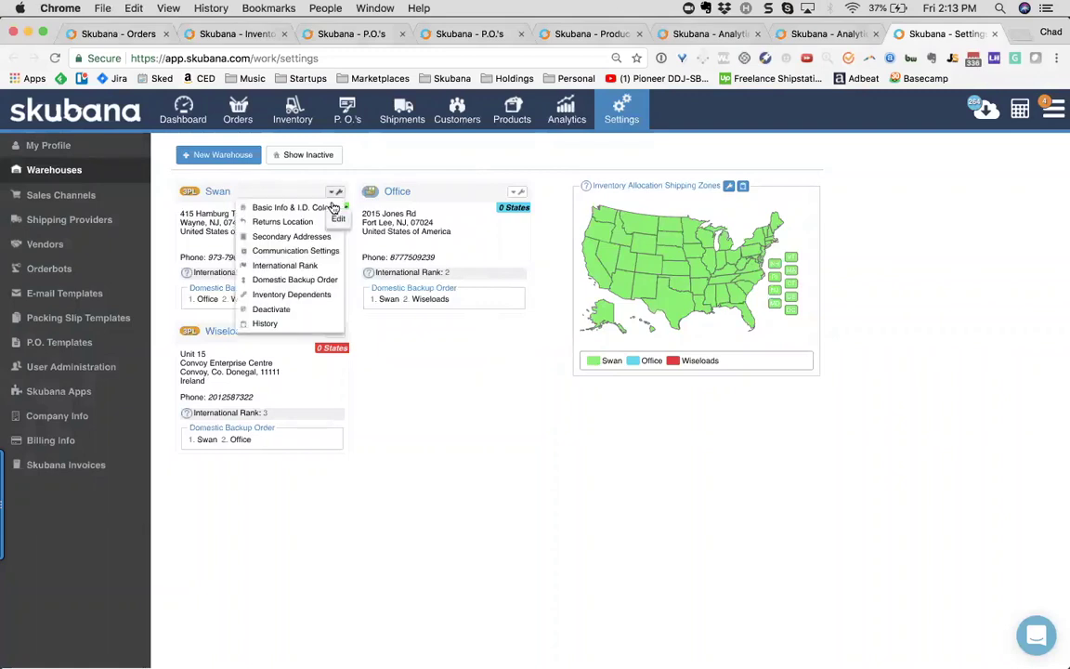
click(313, 251)
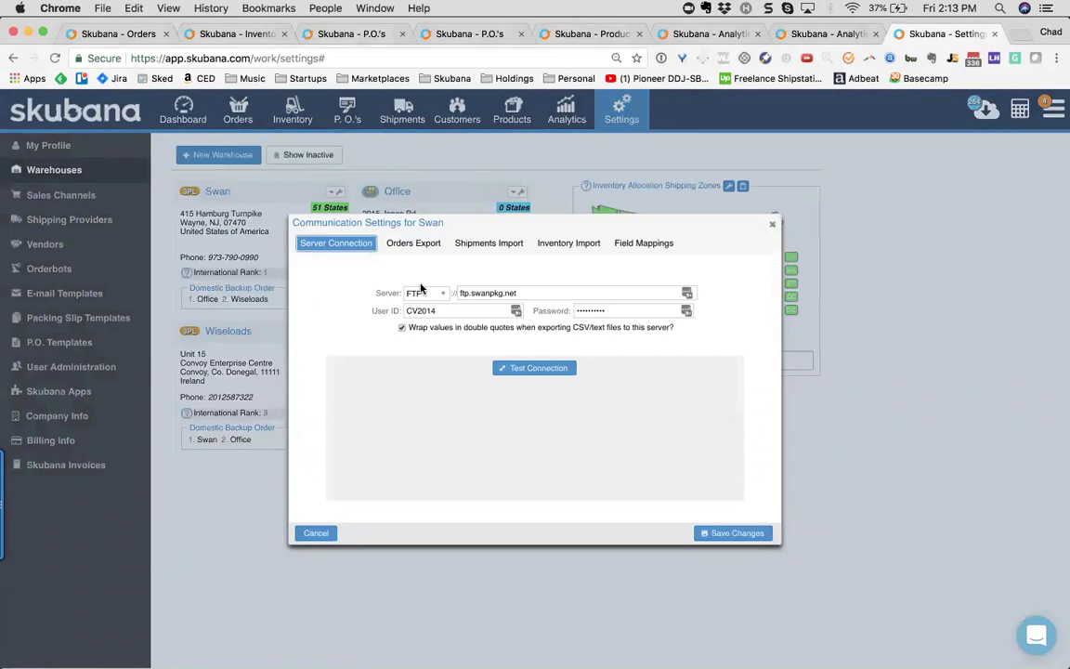
click(415, 245)
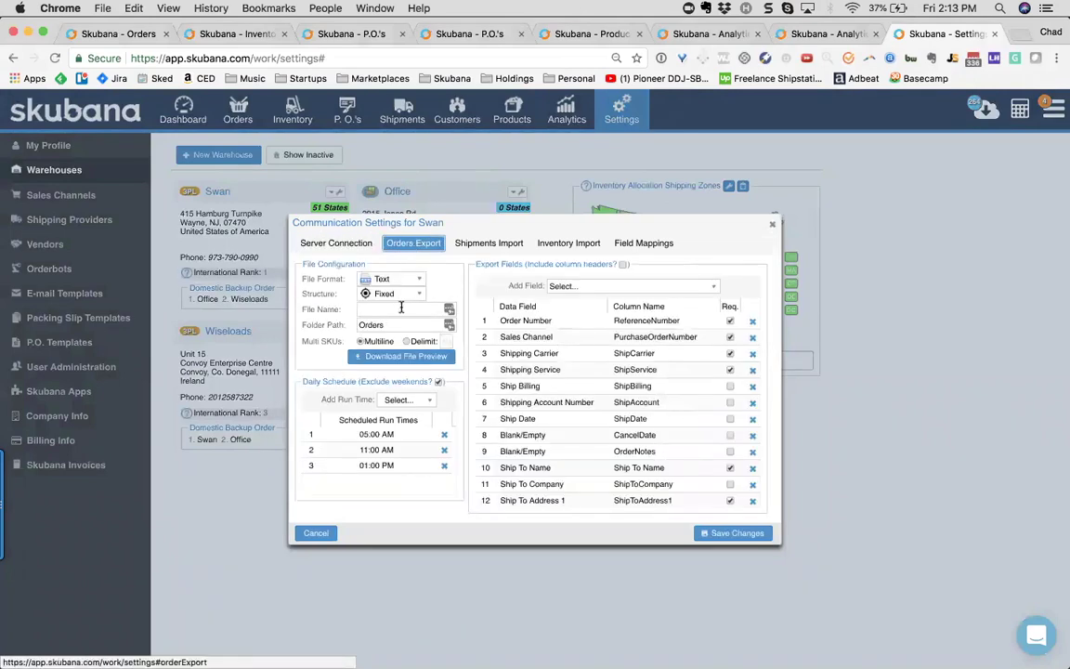
click(471, 249)
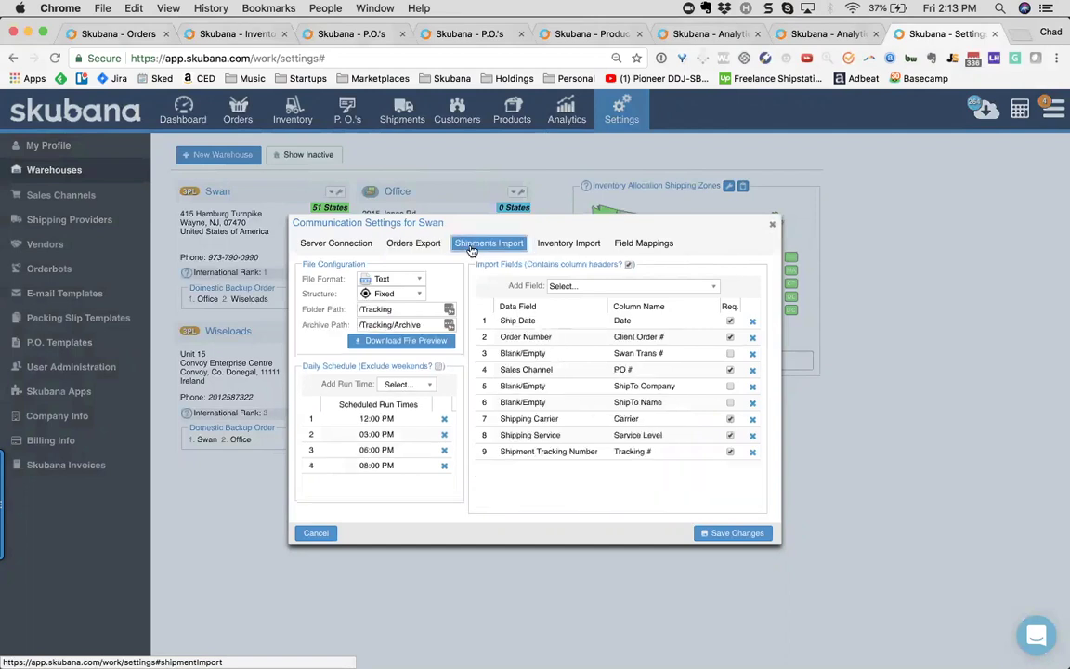
click(565, 246)
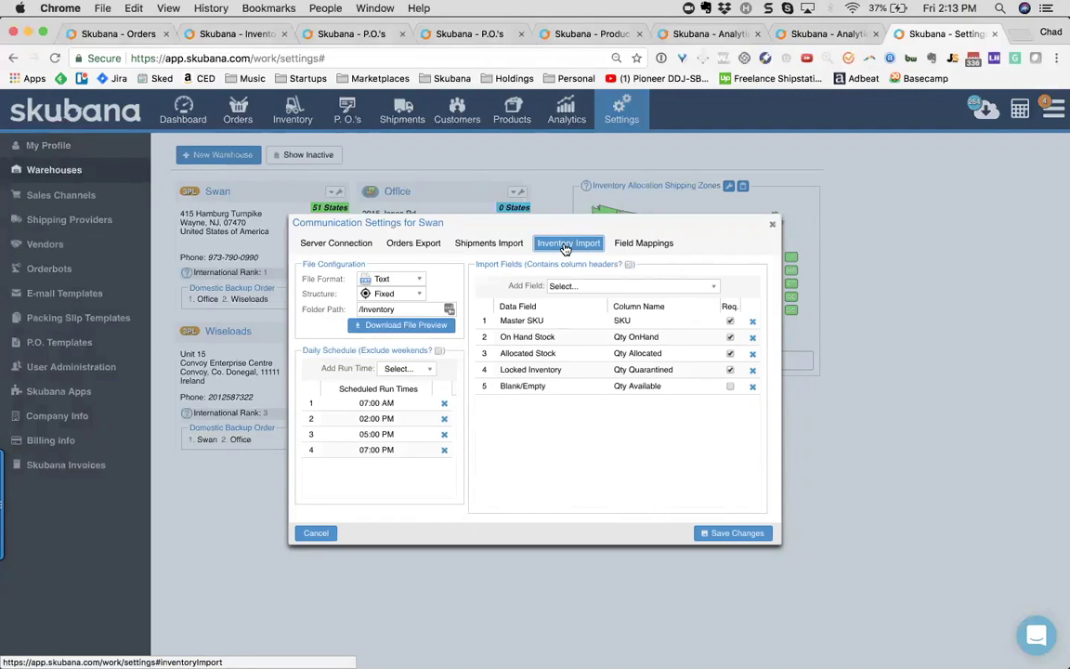
click(692, 207)
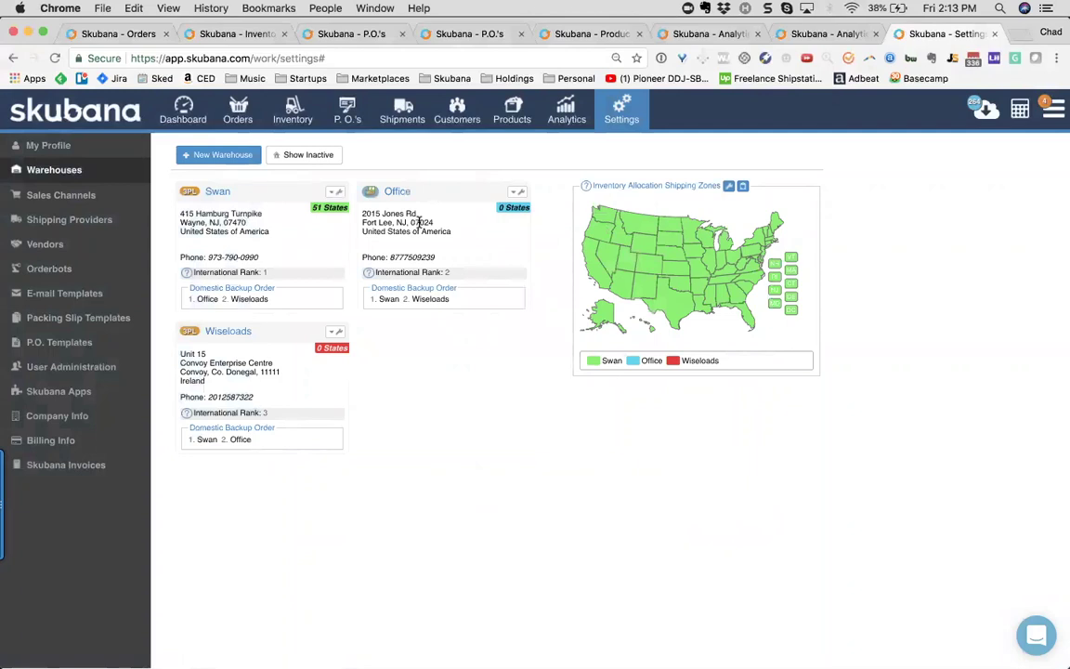
Review the Office warehouse's document print settings for shipping labels, packing slips and pick lists, and close them
click(518, 191)
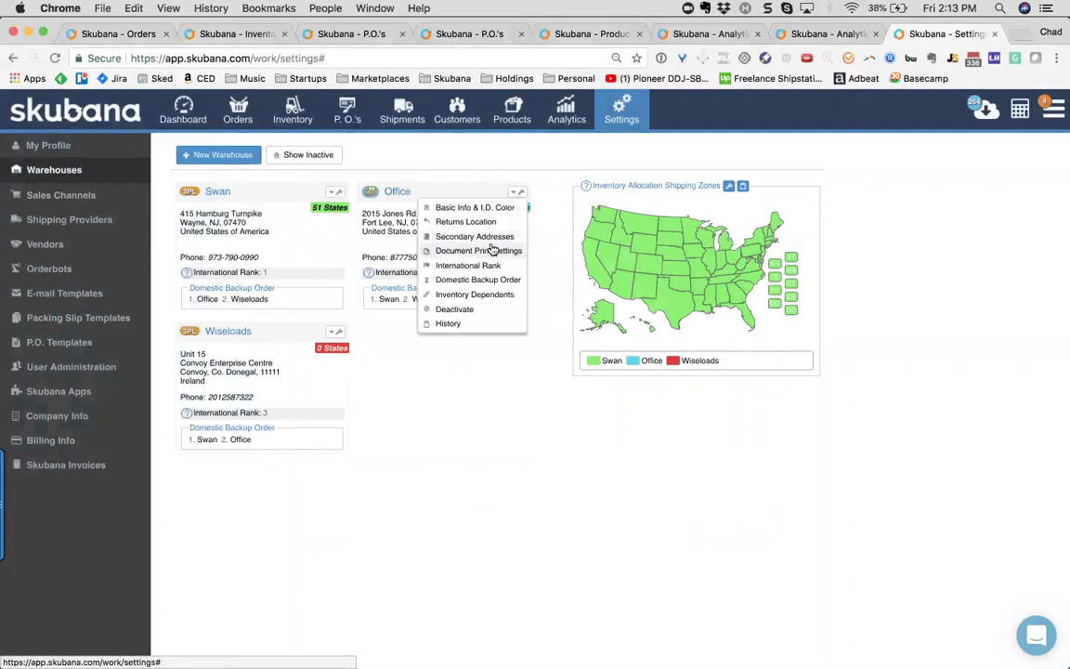
click(492, 251)
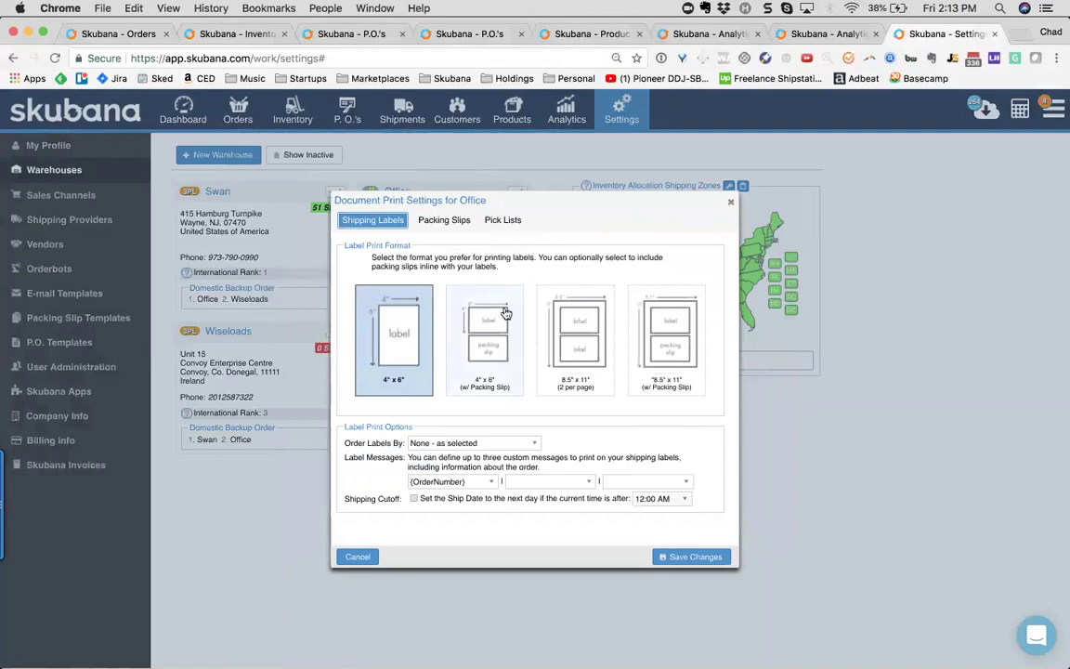
click(437, 221)
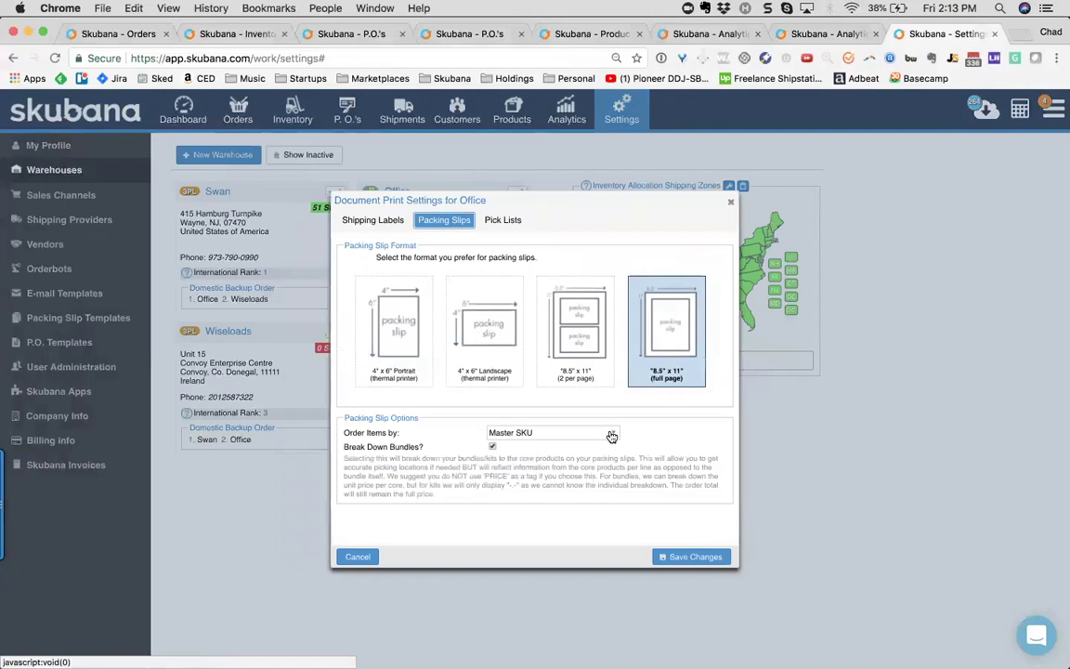
click(515, 228)
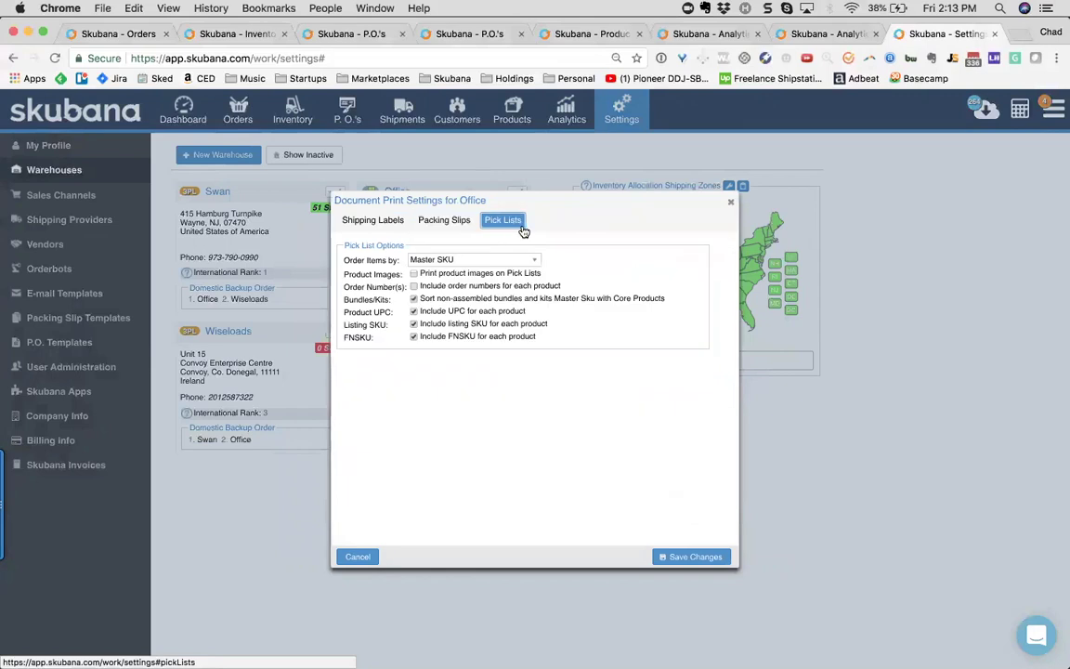
click(731, 205)
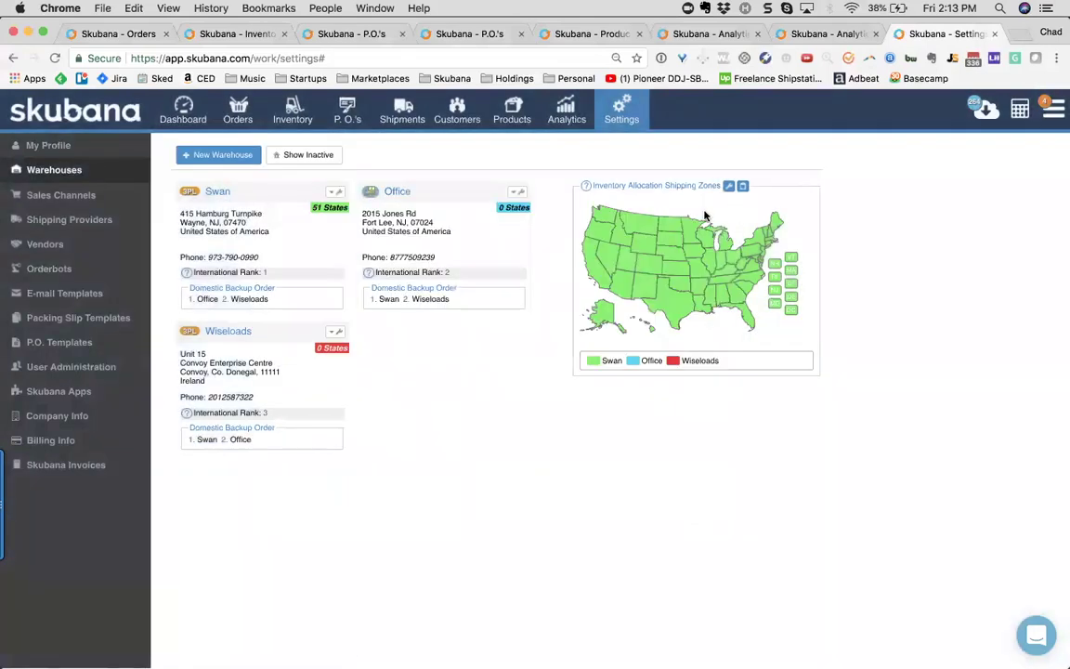
View the sales channels and the Amazon.com integration setup for a new channel, leaving without adding it
click(98, 196)
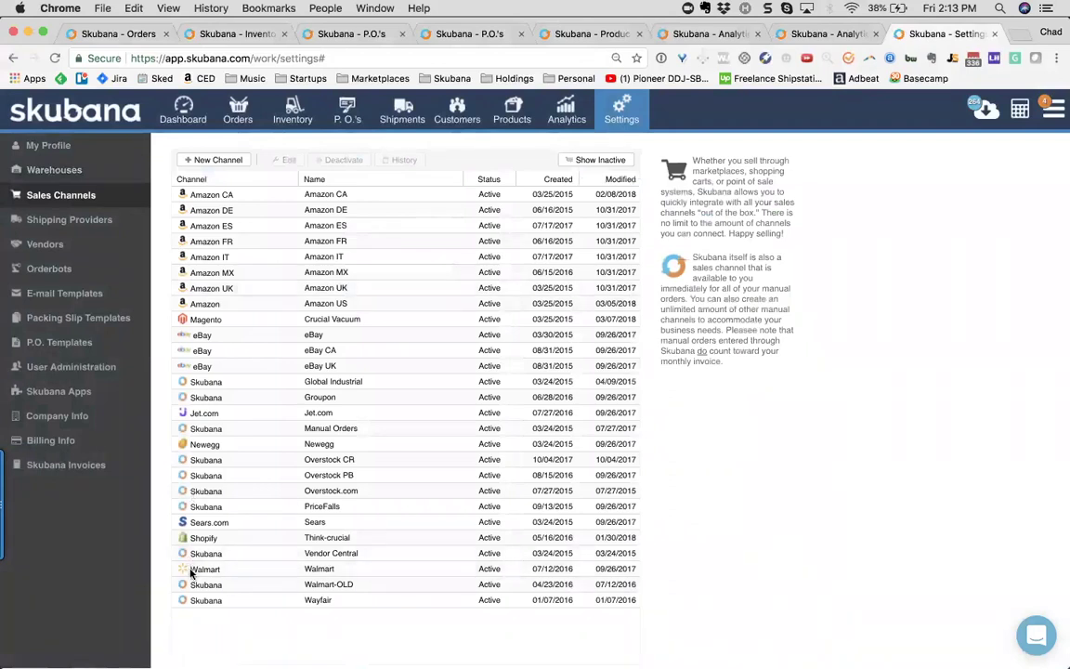
click(219, 162)
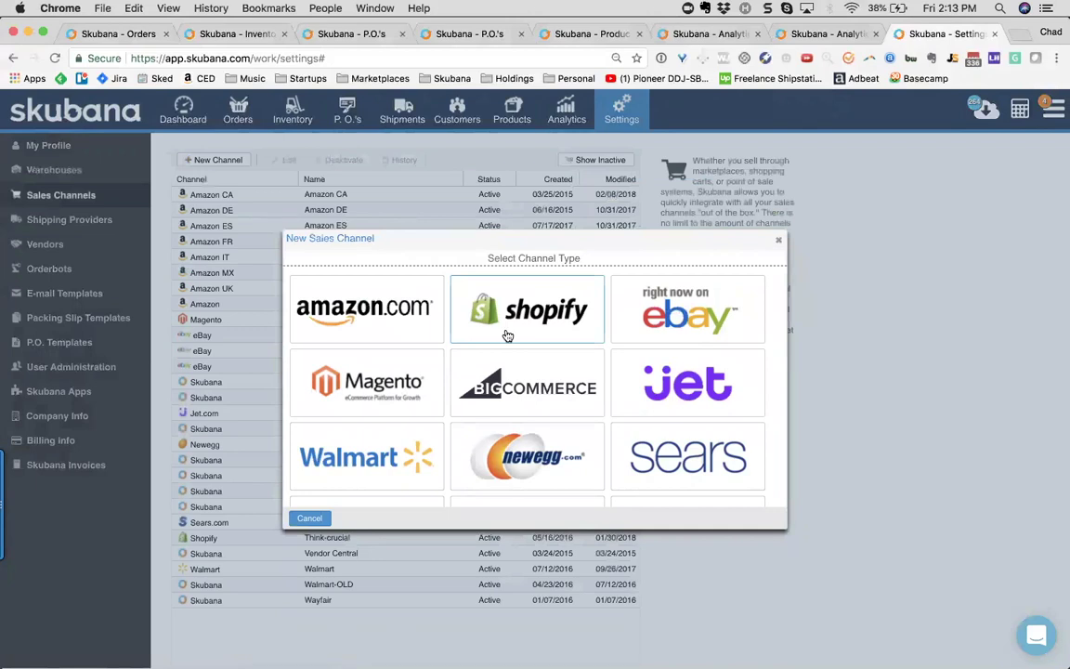
click(401, 329)
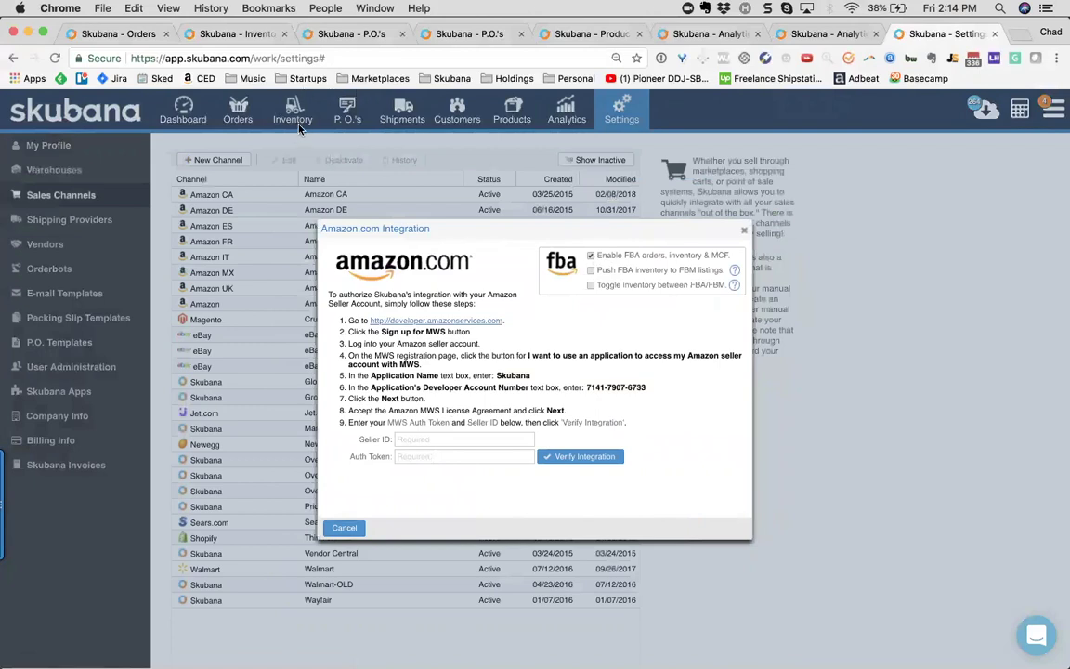
click(346, 527)
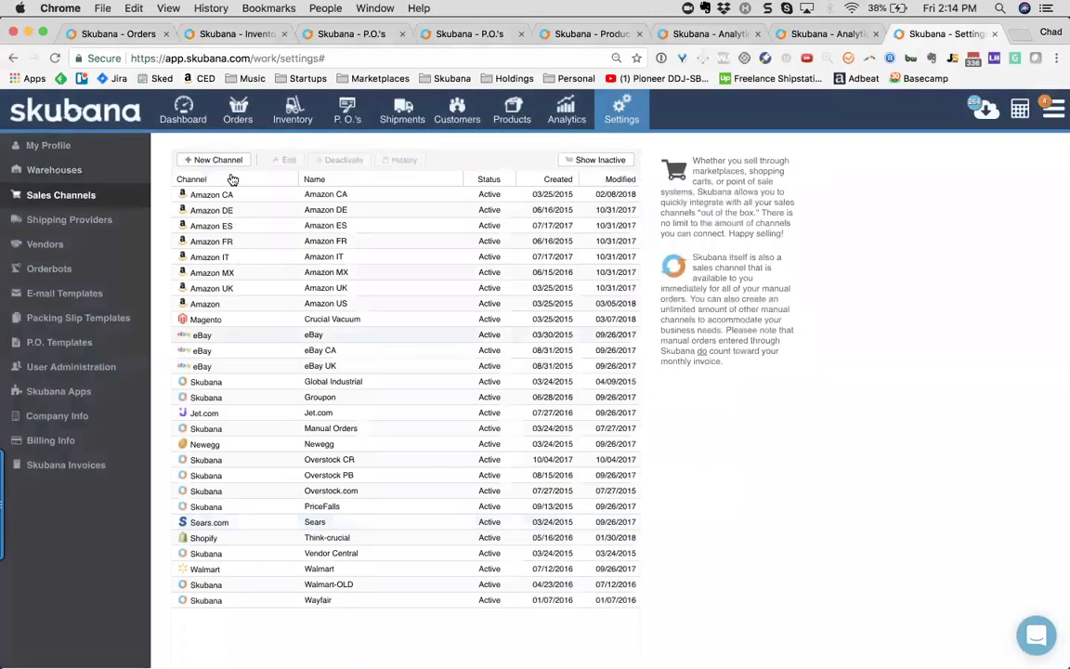
View the Jet.com integration requirements for a new sales channel and leave without adding it
click(213, 160)
click(682, 372)
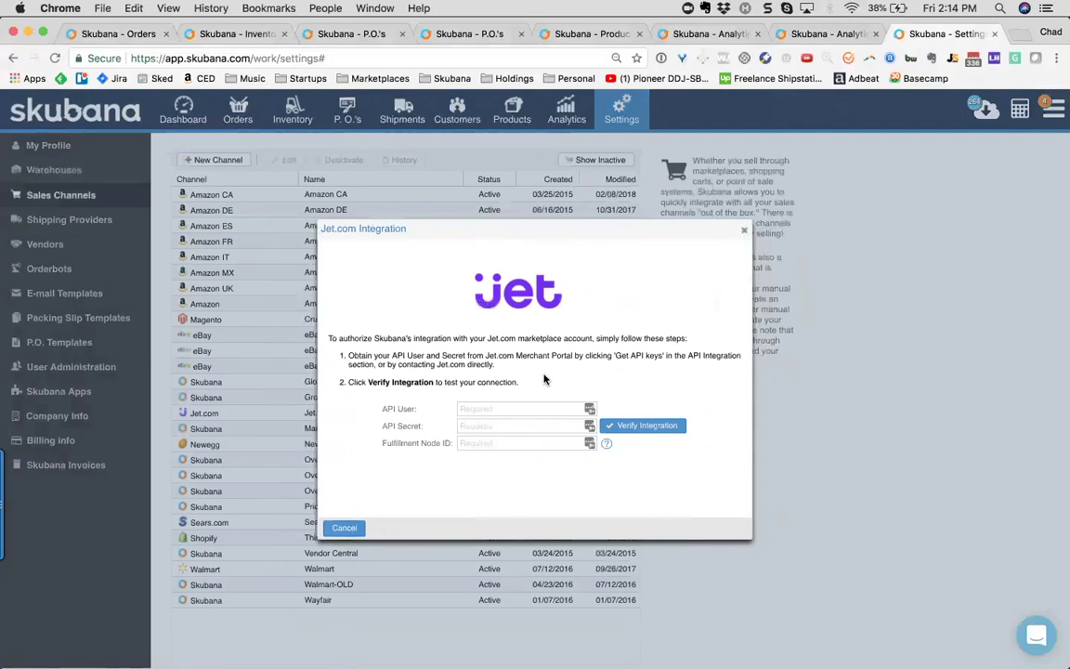
click(345, 529)
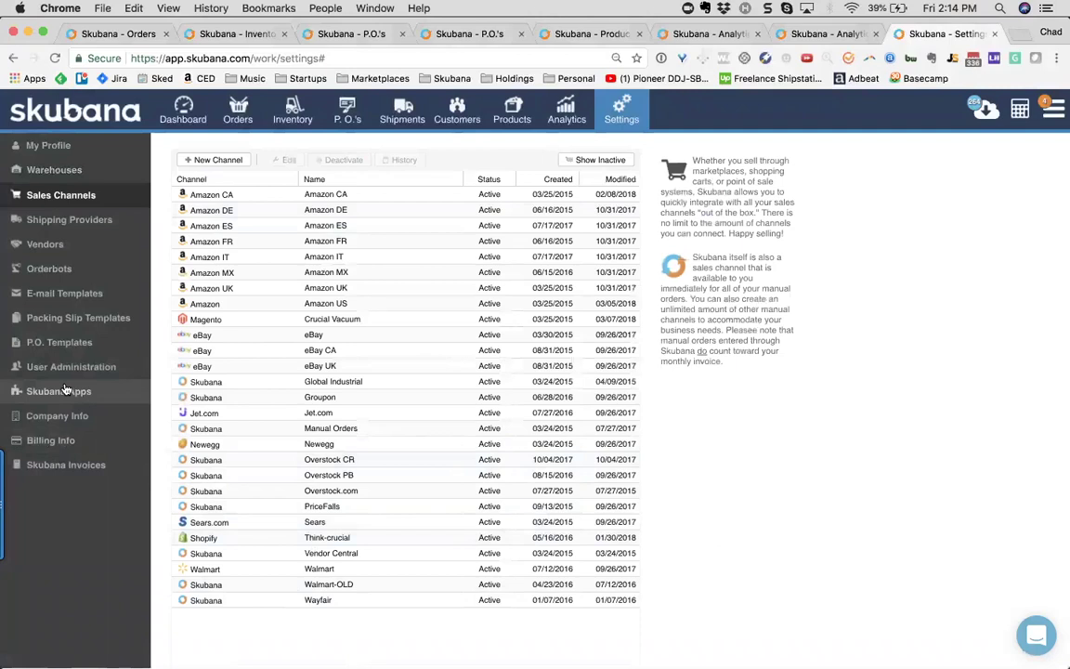
View the shipping providers and the Amazon Services Merchant-Fulfilled Prime setup for a new provider, leaving without adding it
click(80, 223)
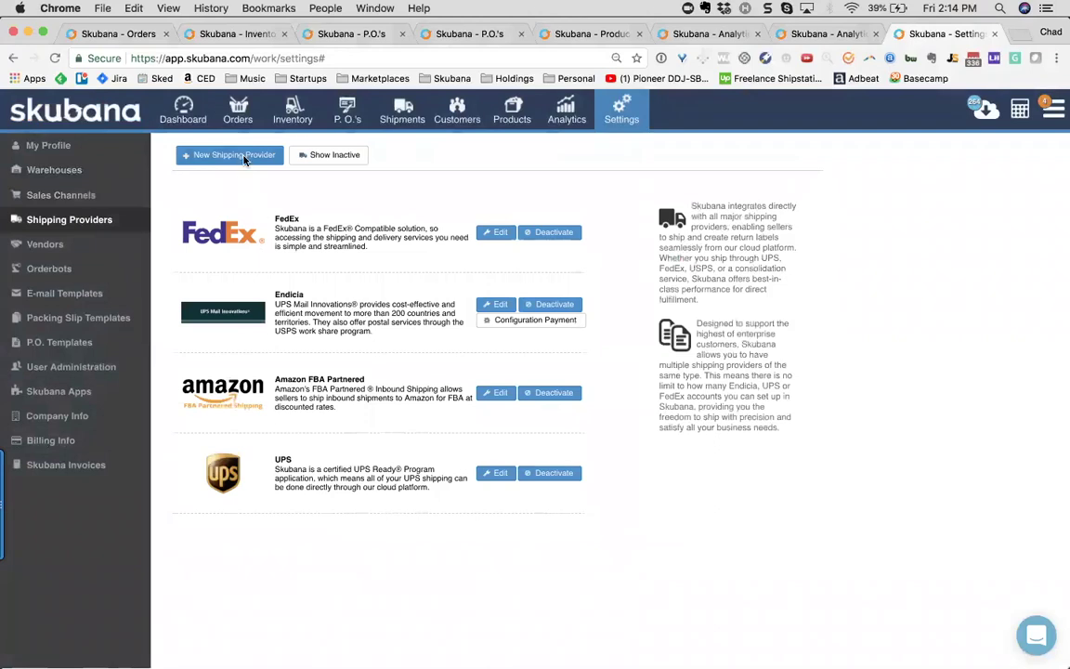
click(236, 154)
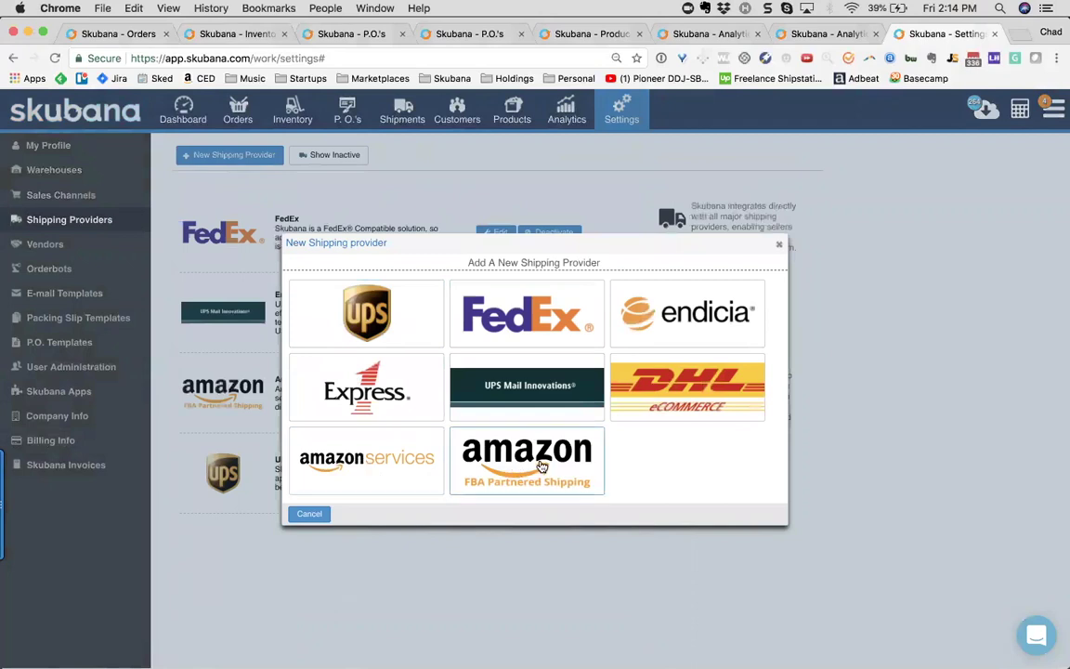
click(398, 471)
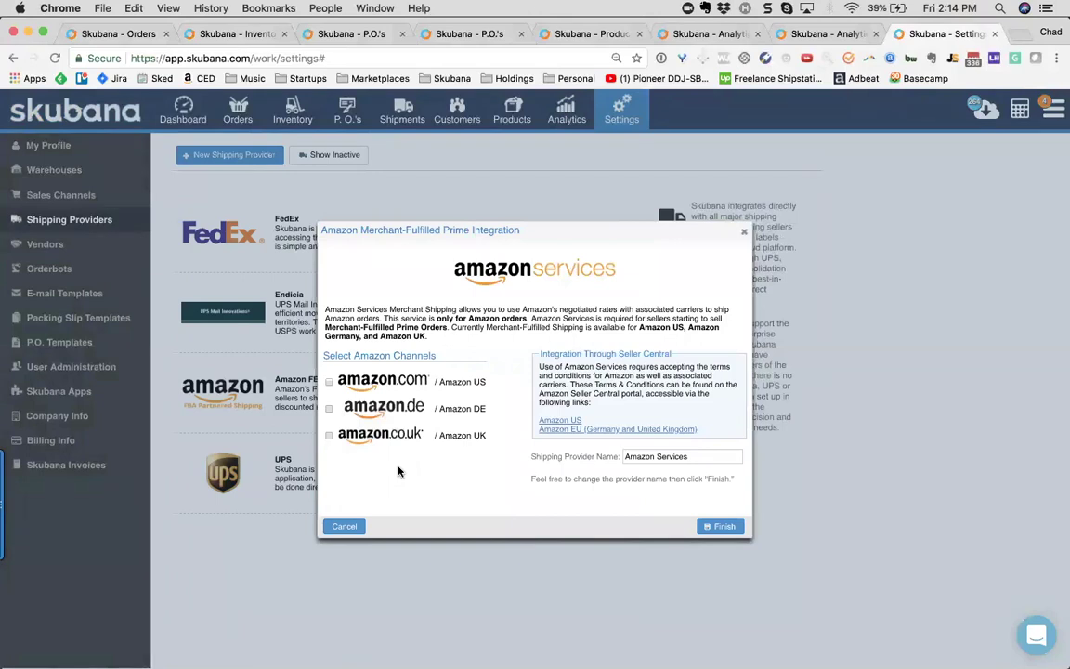
click(344, 526)
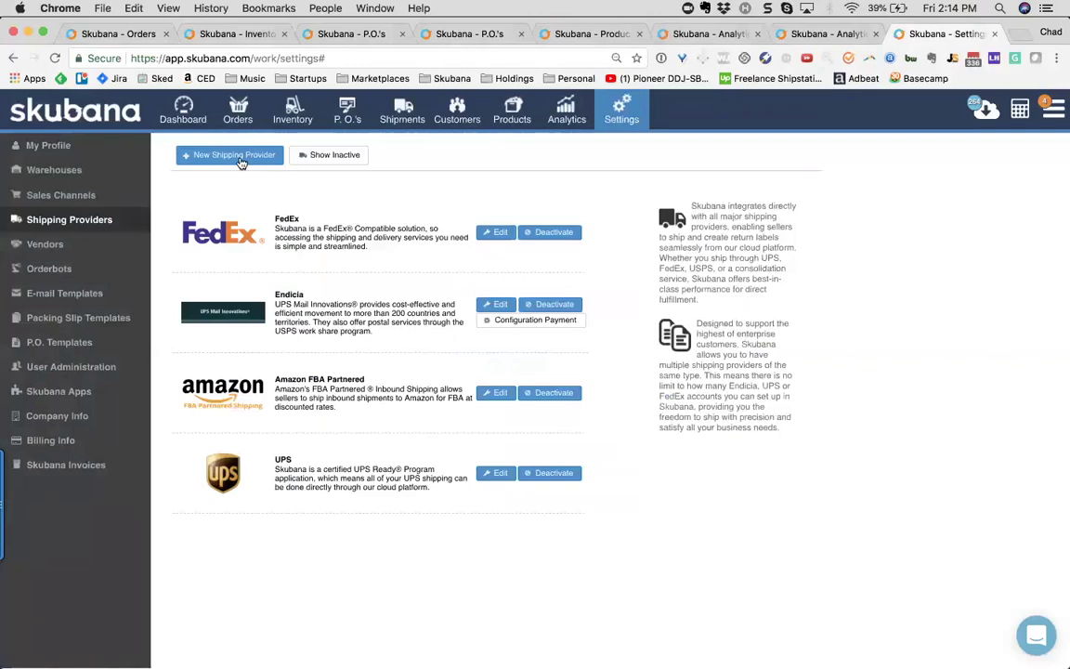
View the Amazon FBA Partnered Shipping setup for a new shipping provider and leave without adding it
click(238, 158)
click(566, 431)
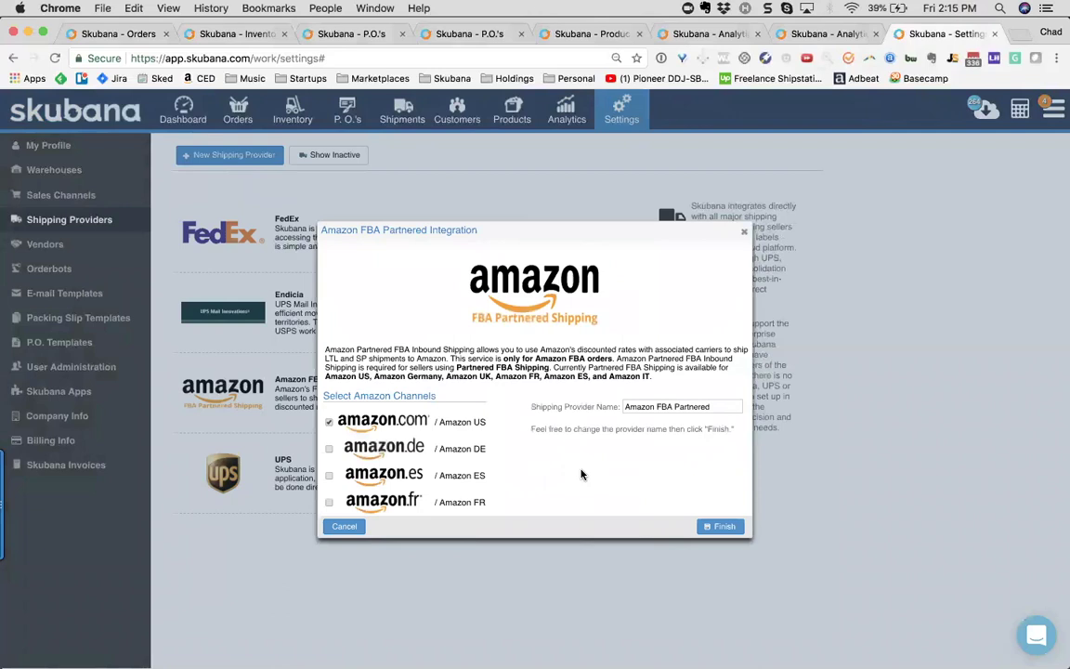
click(345, 525)
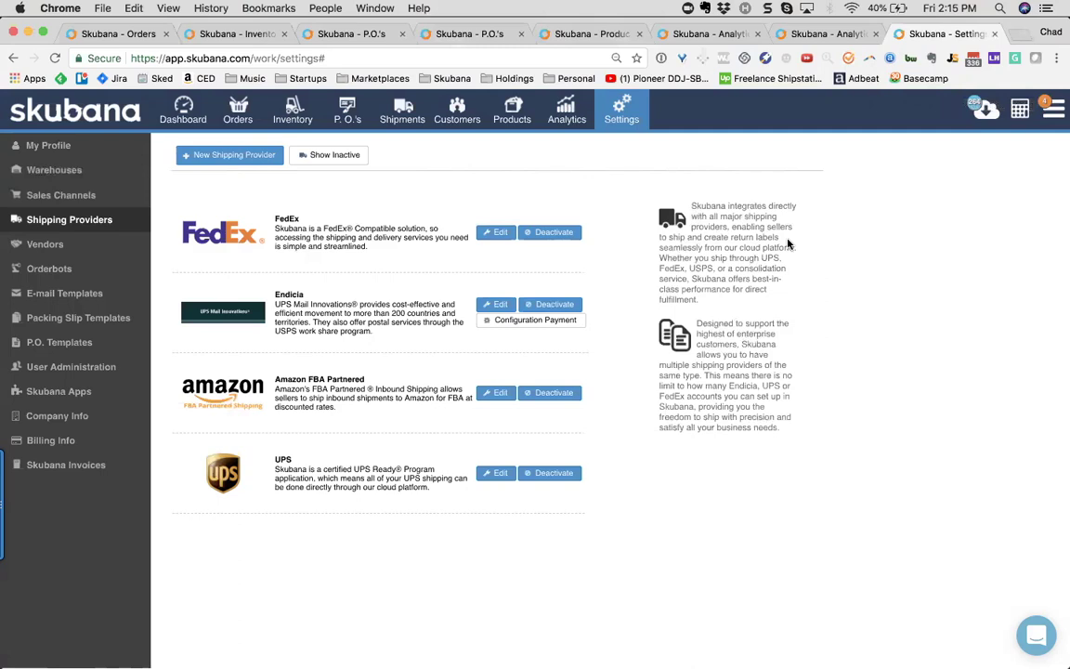
Recheck the warehouses' inventory allocation shipping zones without changes and return to the shipping providers settings
click(52, 173)
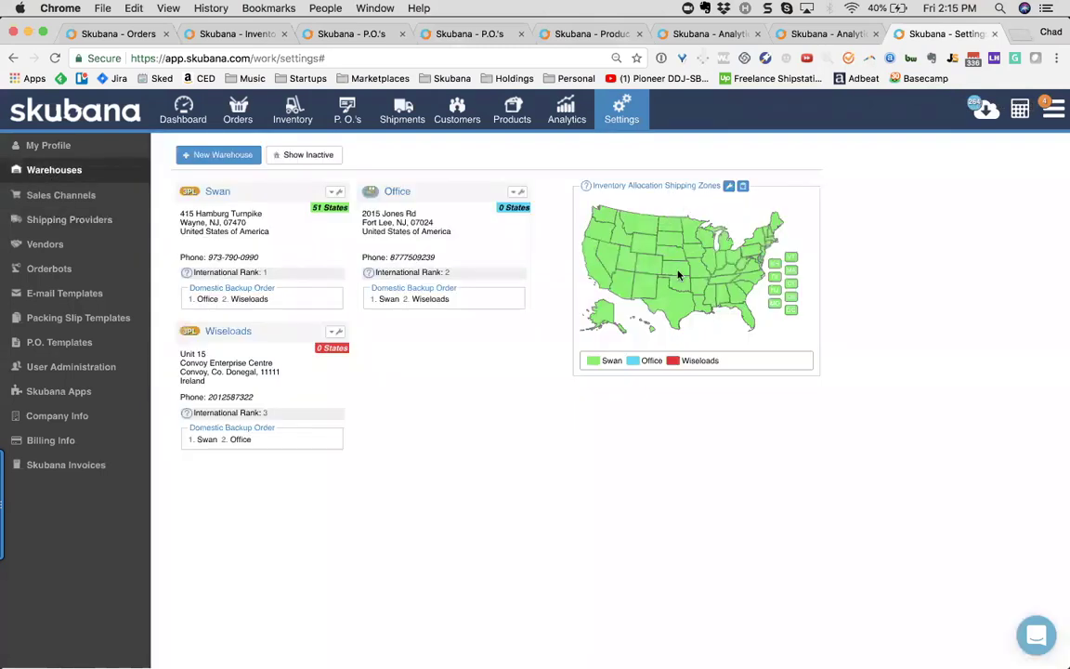
click(730, 185)
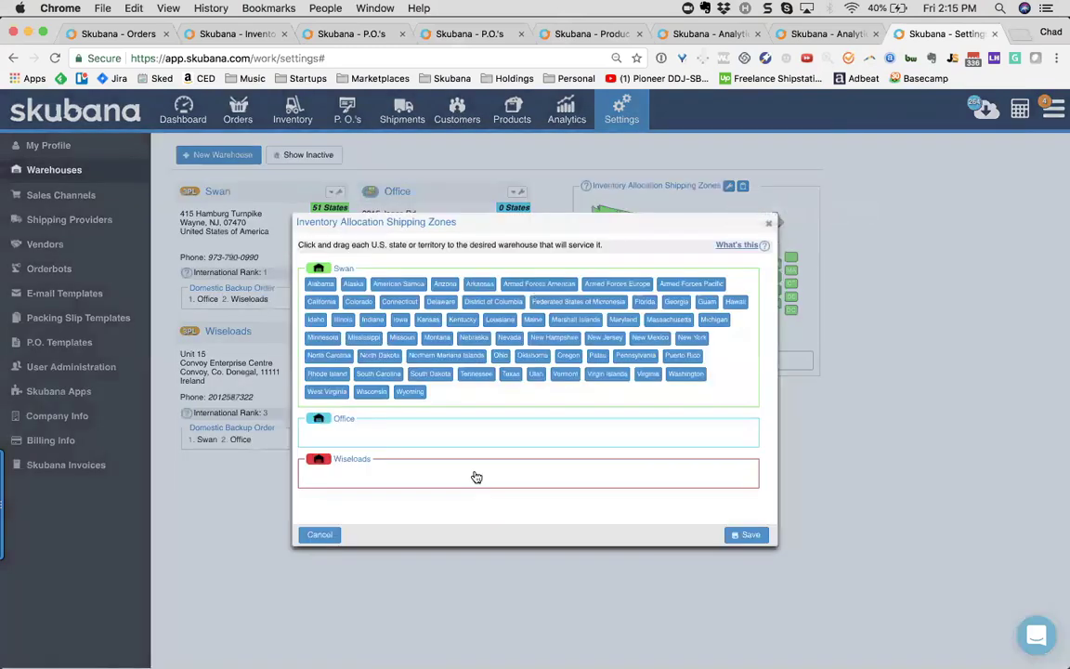
click(769, 226)
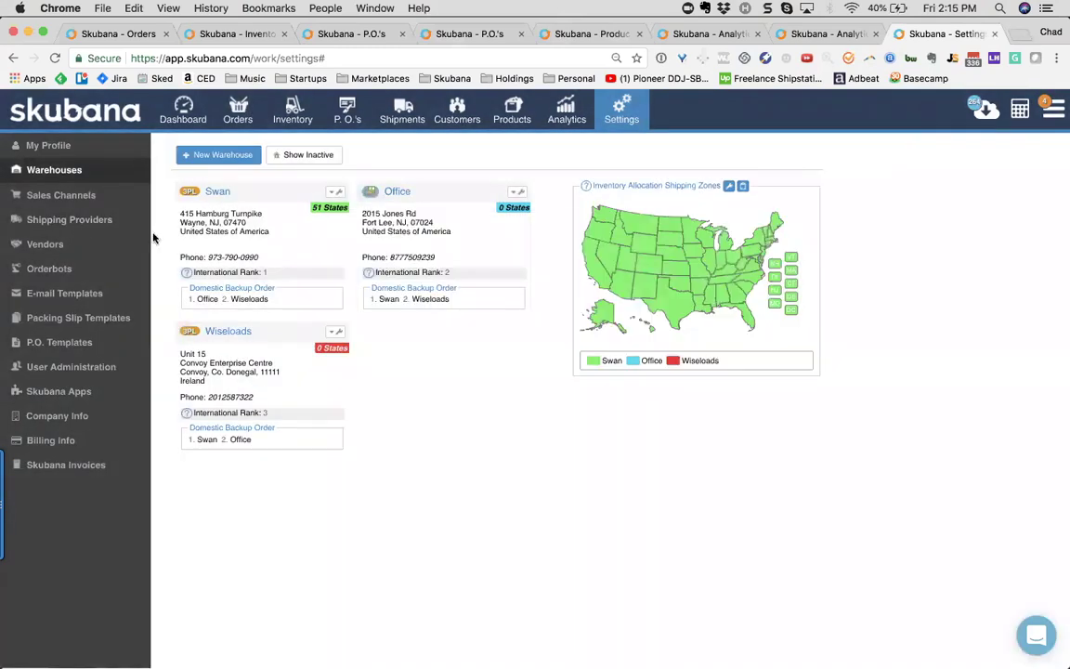
click(70, 220)
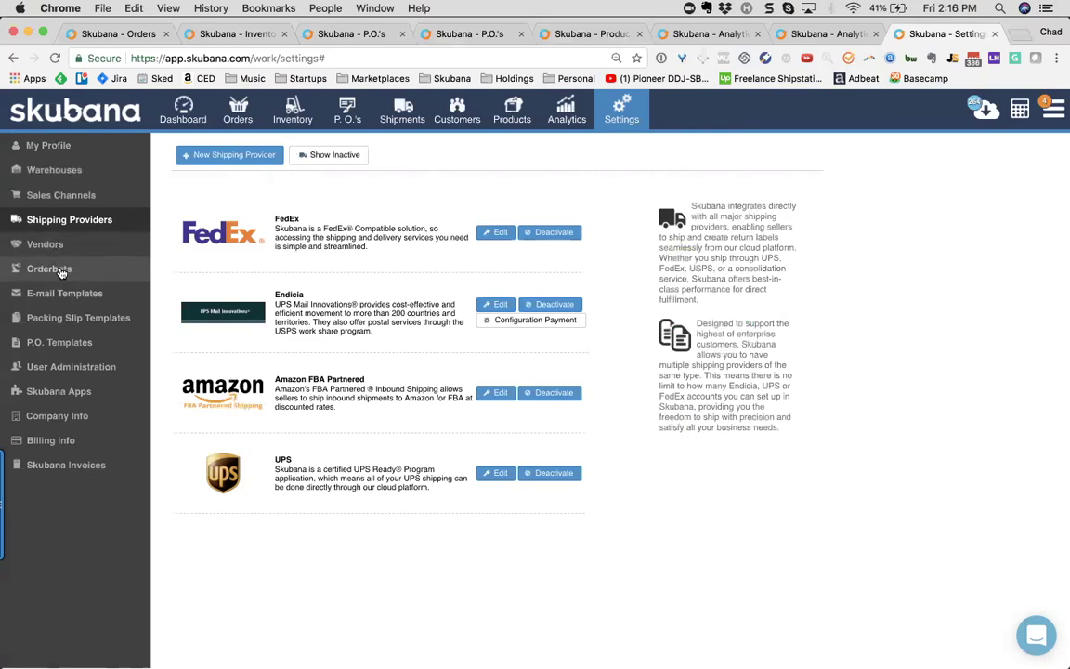
Start a new Orderbot with an empty action row and a filter for Sales Channel equals Jet.com
click(51, 269)
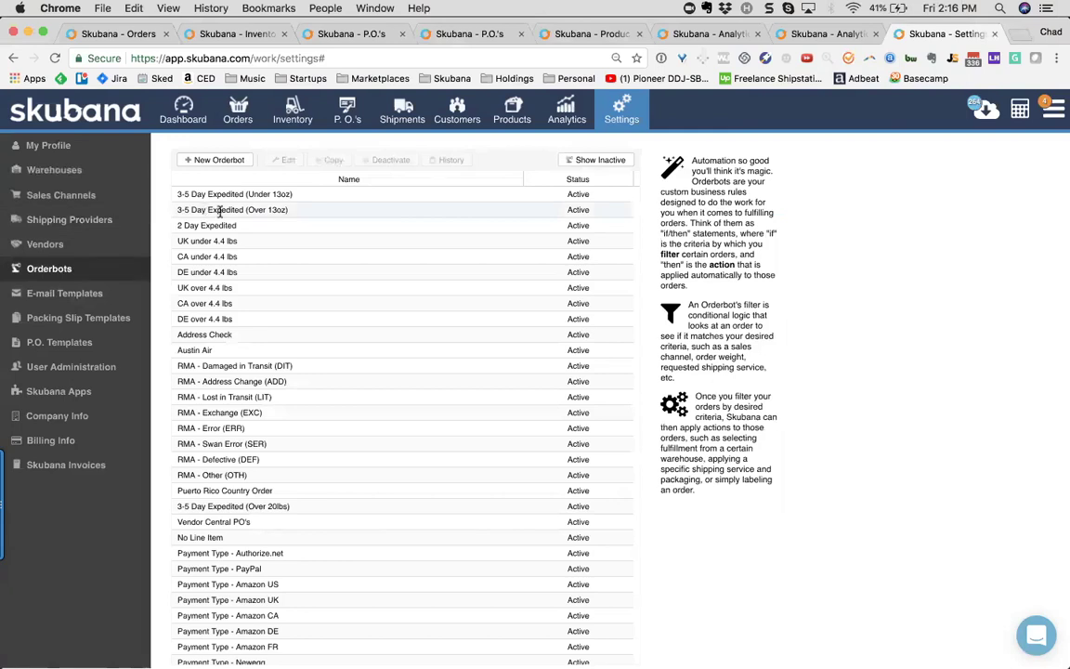
click(210, 161)
click(750, 279)
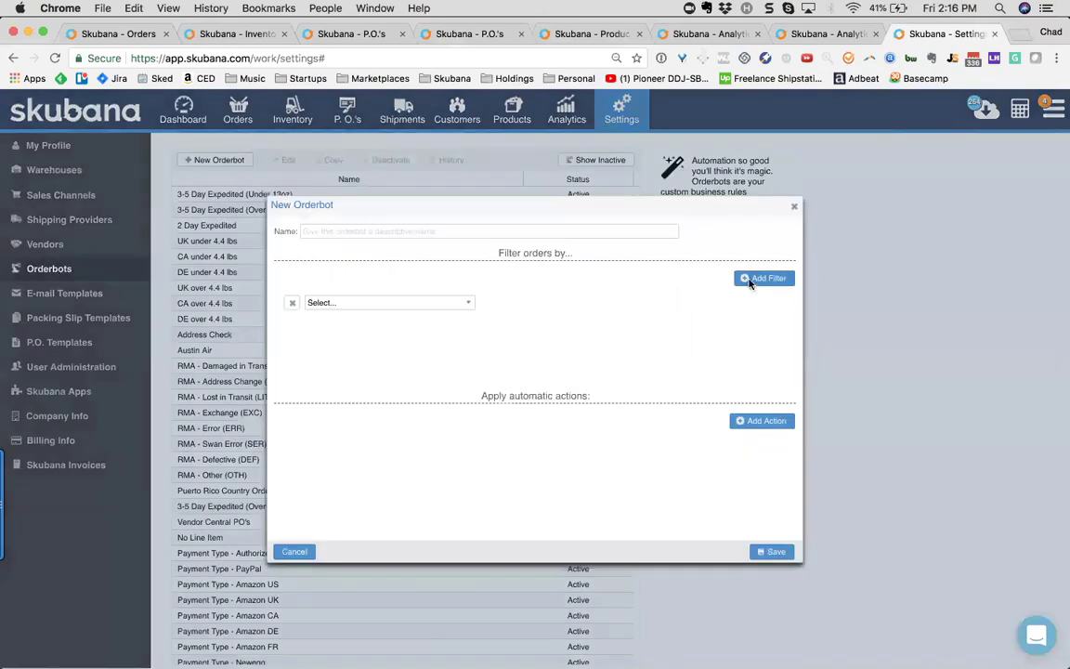
click(760, 420)
click(437, 303)
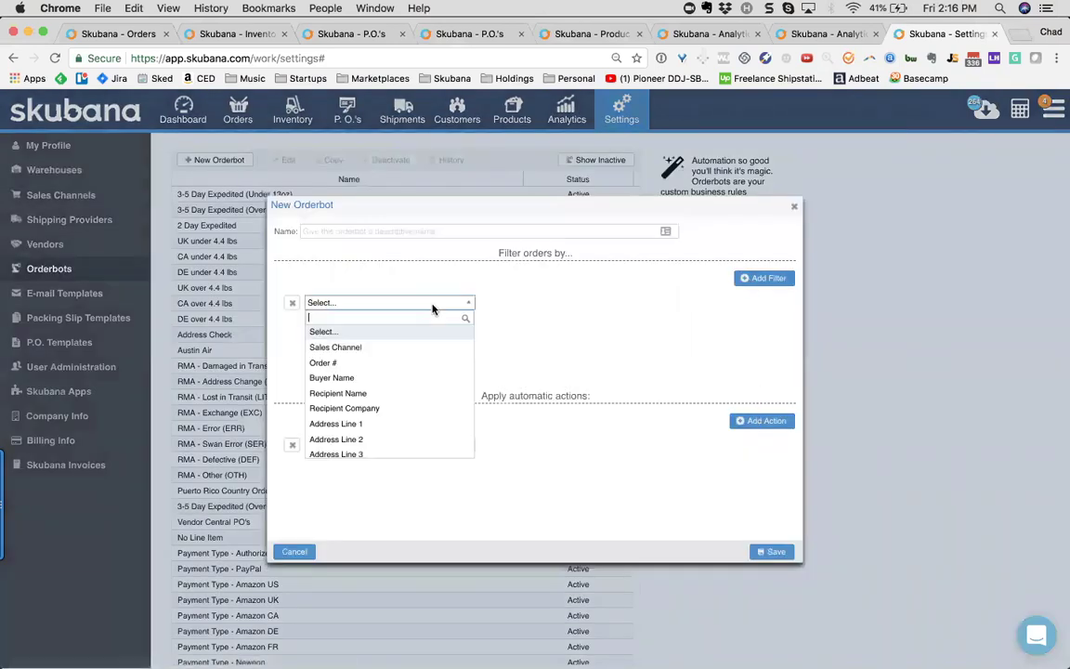
click(420, 346)
click(655, 303)
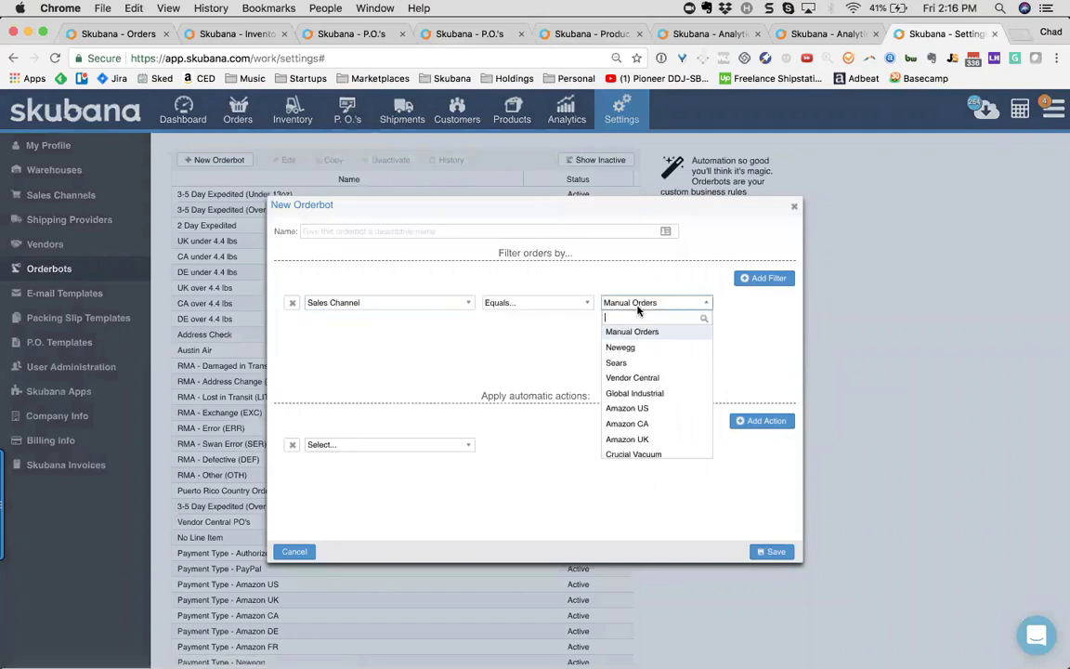
scroll(632, 388, down, 6)
click(619, 418)
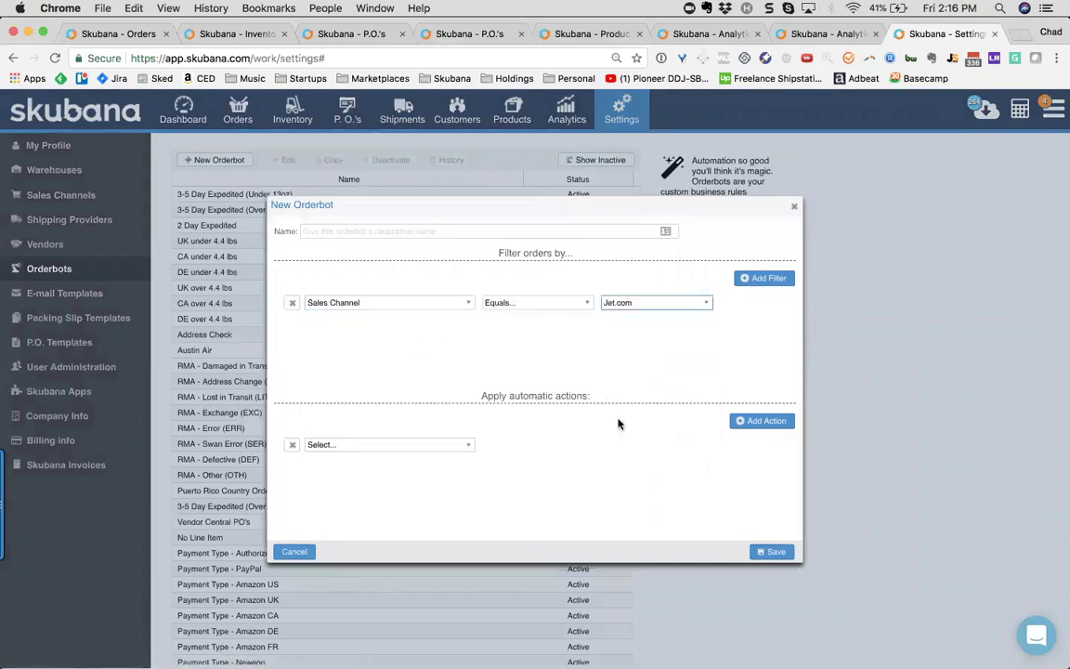
Set the new Orderbot's automatic action to Set multichannel fulfillment with Amazon US Dist. Center
click(422, 446)
scroll(417, 466, down, 3)
scroll(416, 466, up, 3)
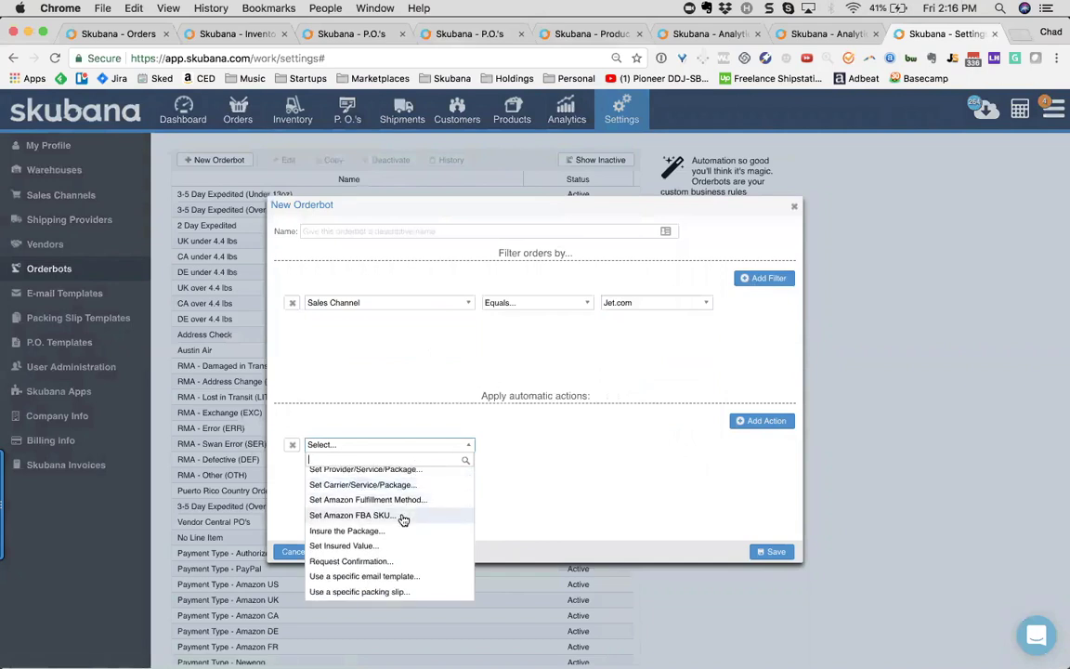
scroll(402, 524, down, 5)
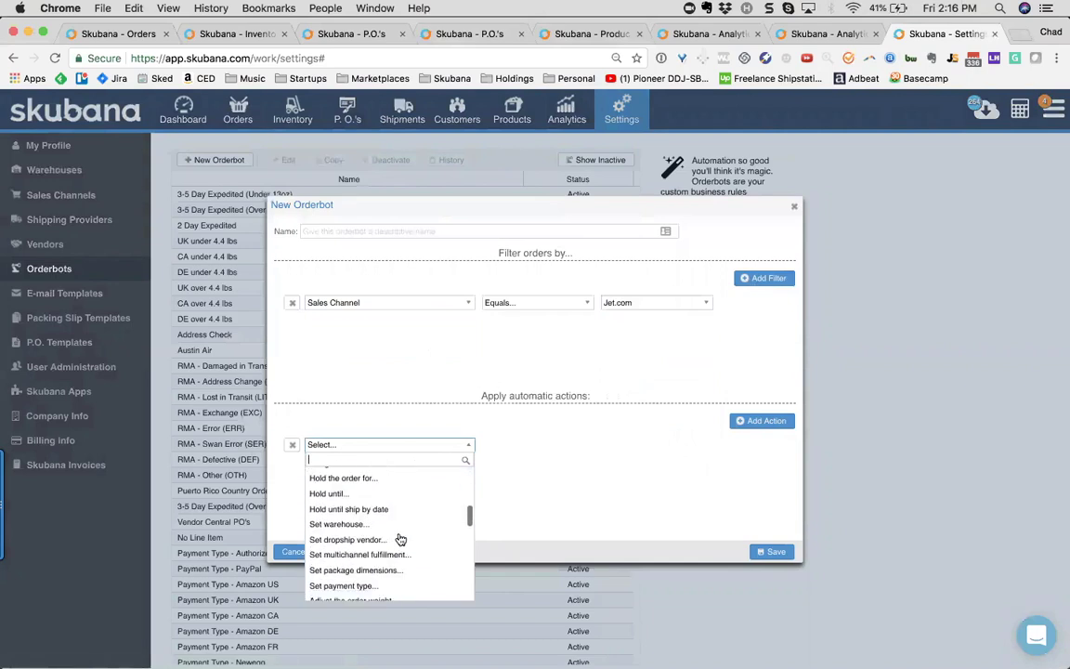
click(397, 554)
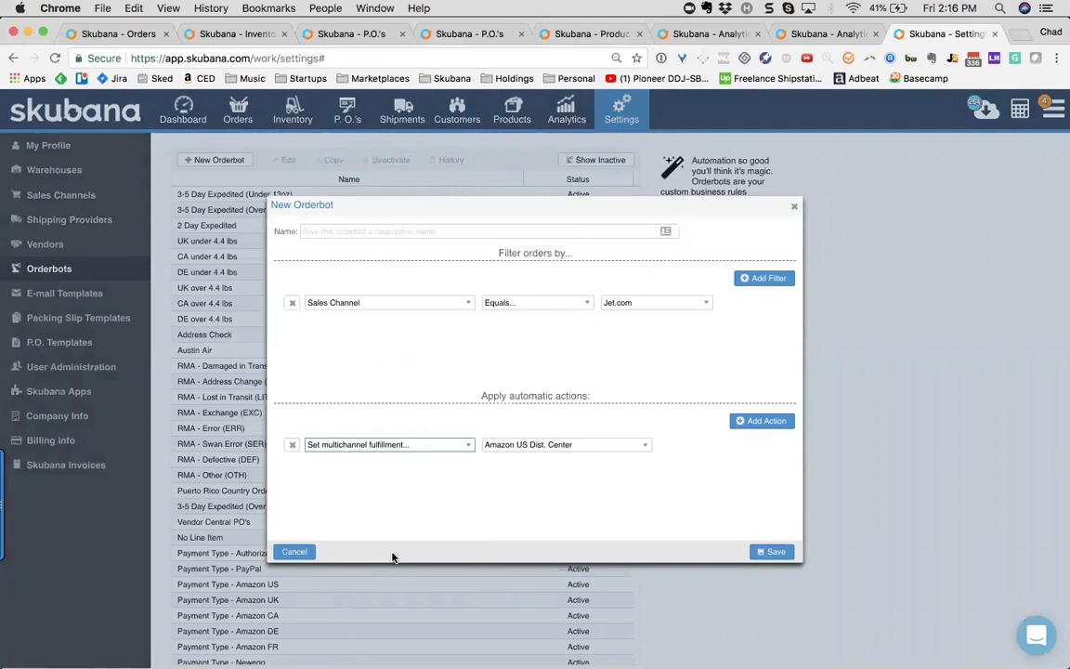
Review the other automatic actions available for the Orderbot and discard it without saving
click(437, 449)
scroll(409, 541, down, 5)
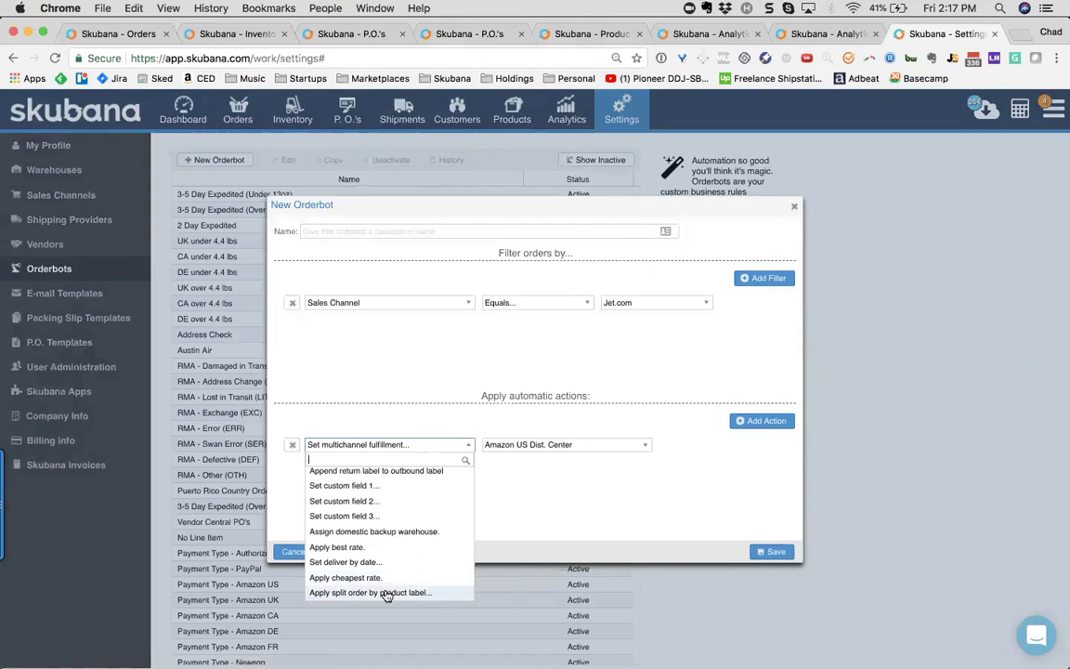
click(390, 444)
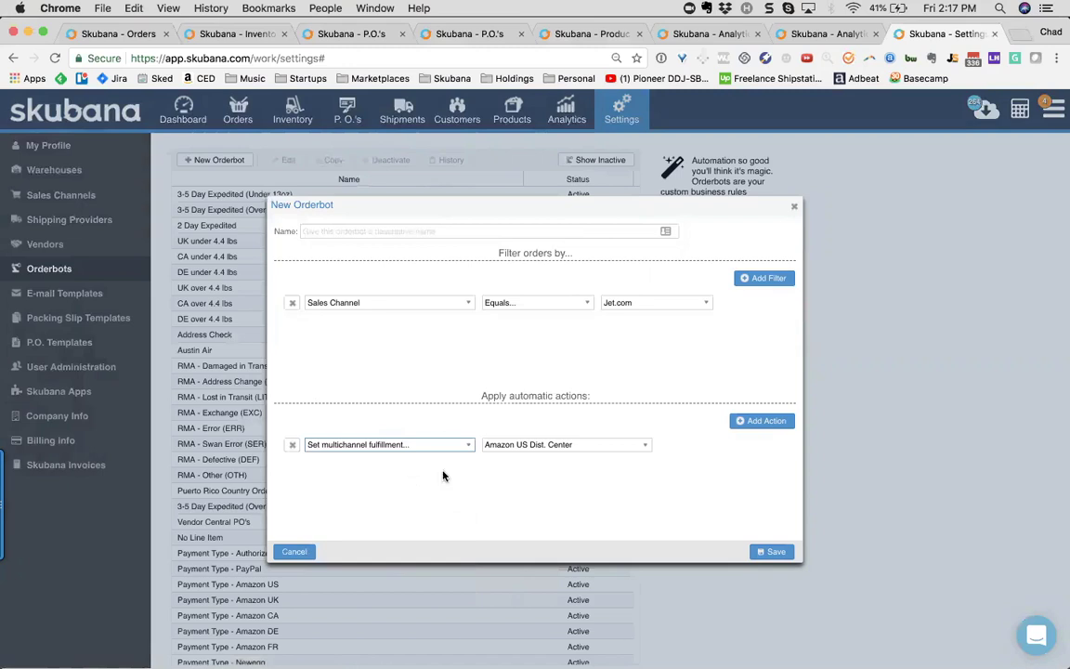
click(294, 552)
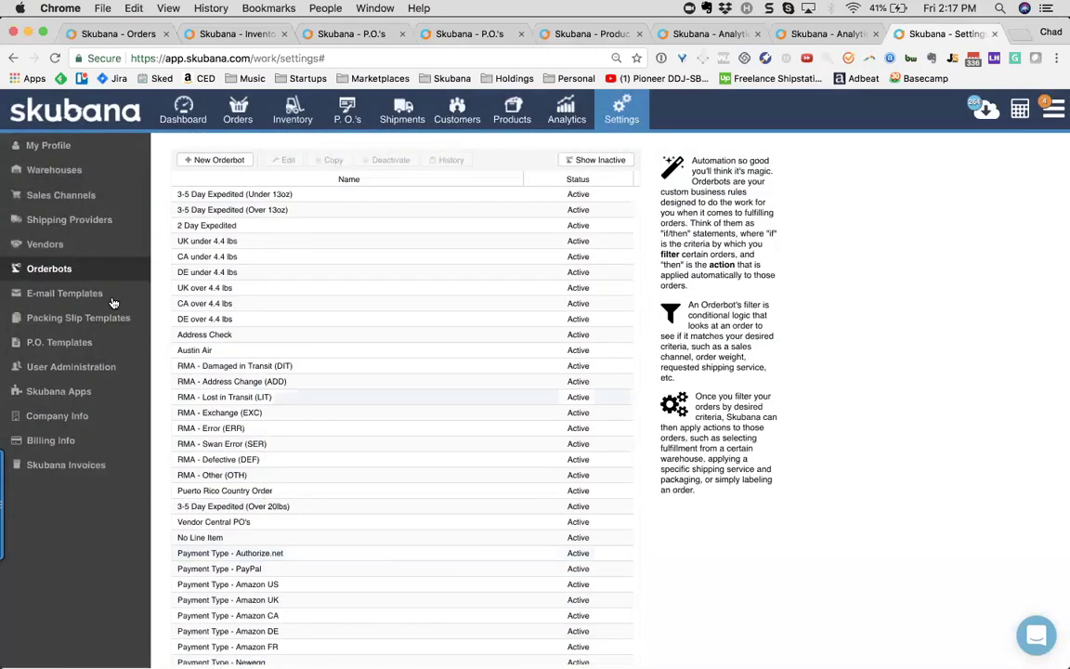
Review the access permissions of the third user listed in User Administration and close them without saving
click(81, 367)
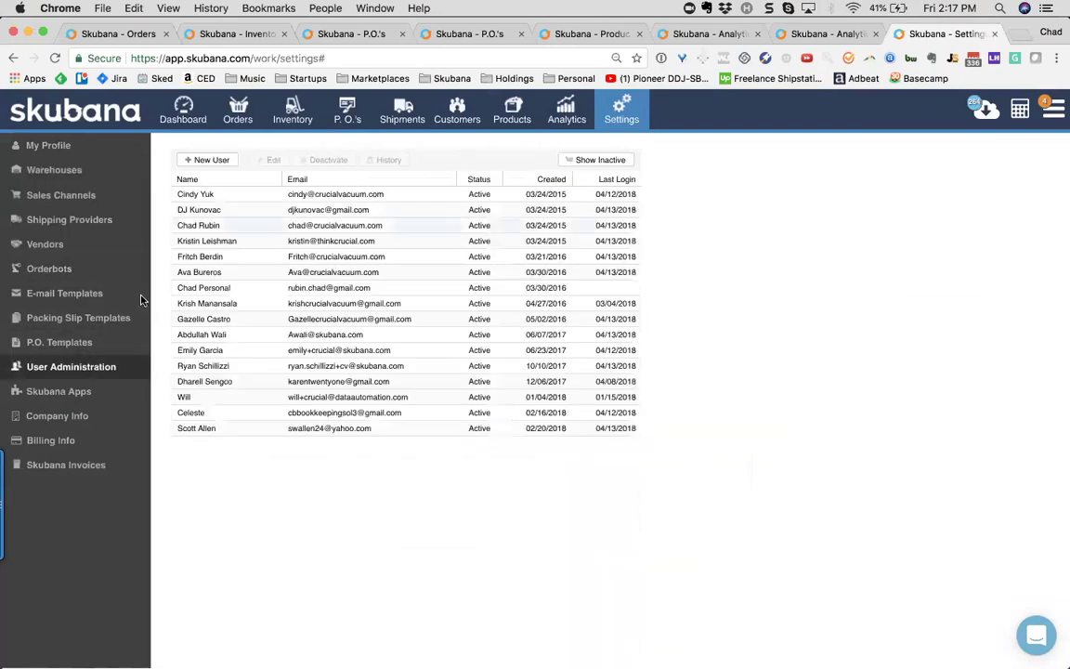
click(221, 226)
click(269, 160)
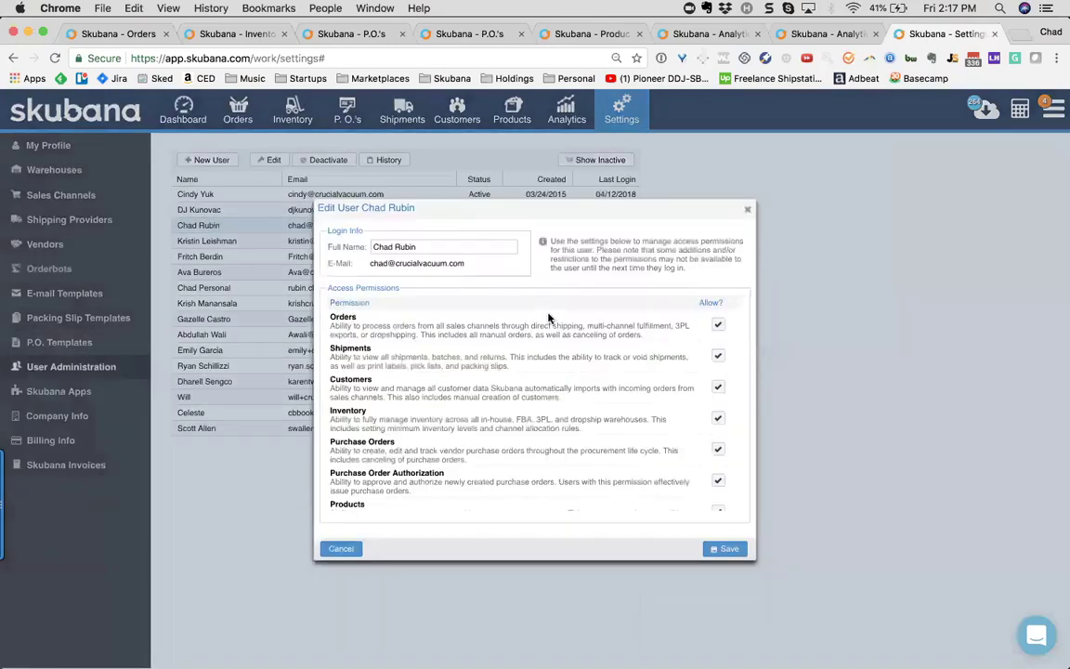
scroll(695, 436, down, 3)
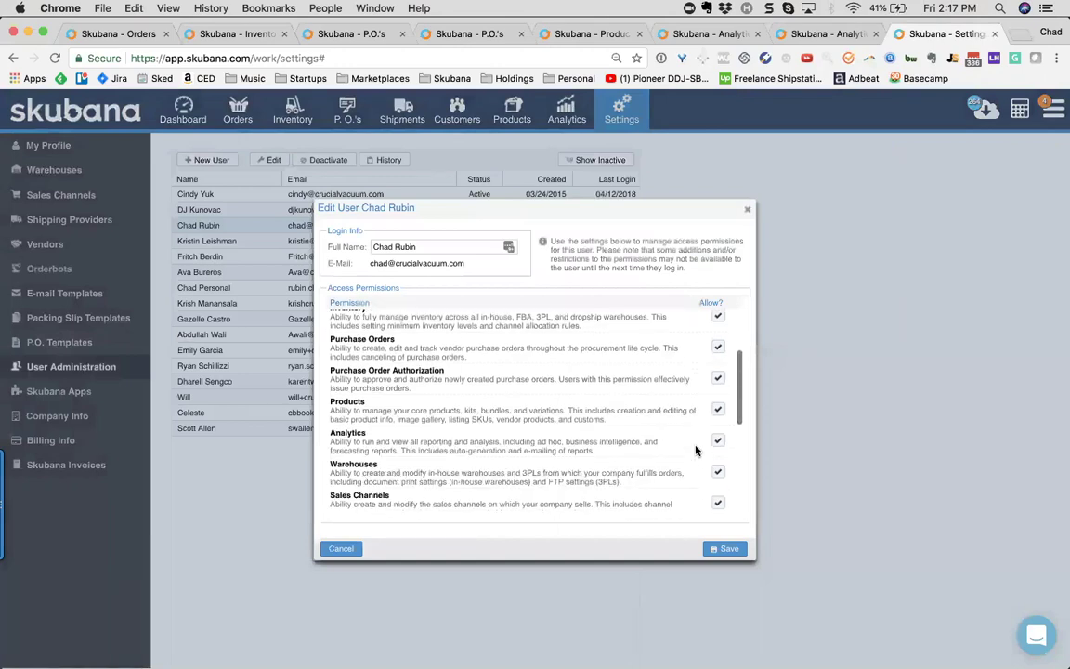
scroll(601, 468, down, 2)
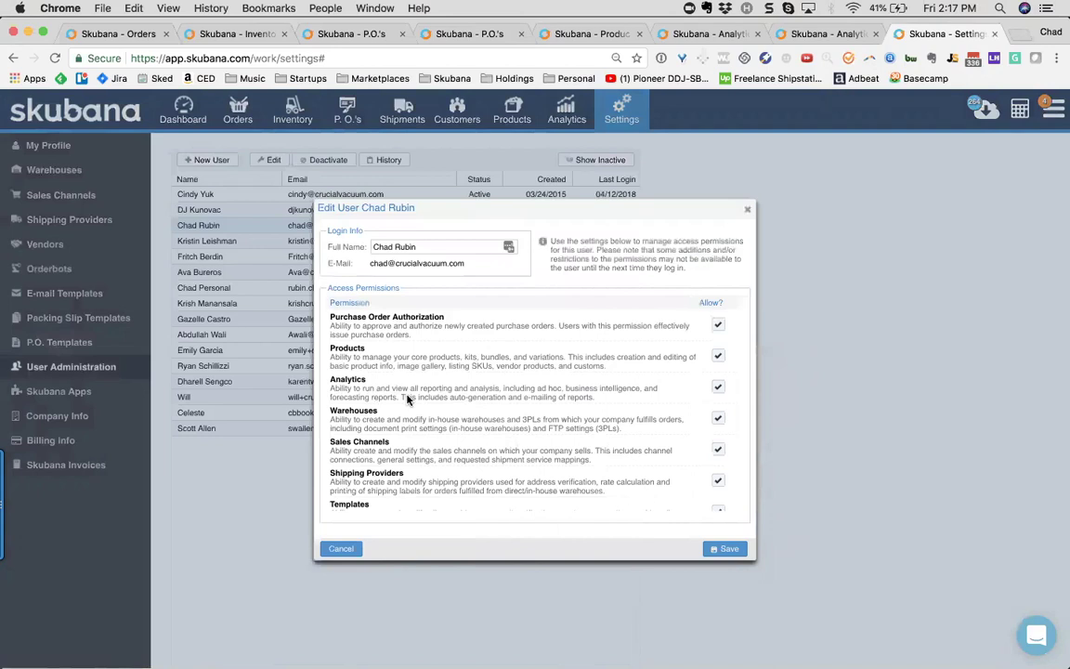
click(718, 388)
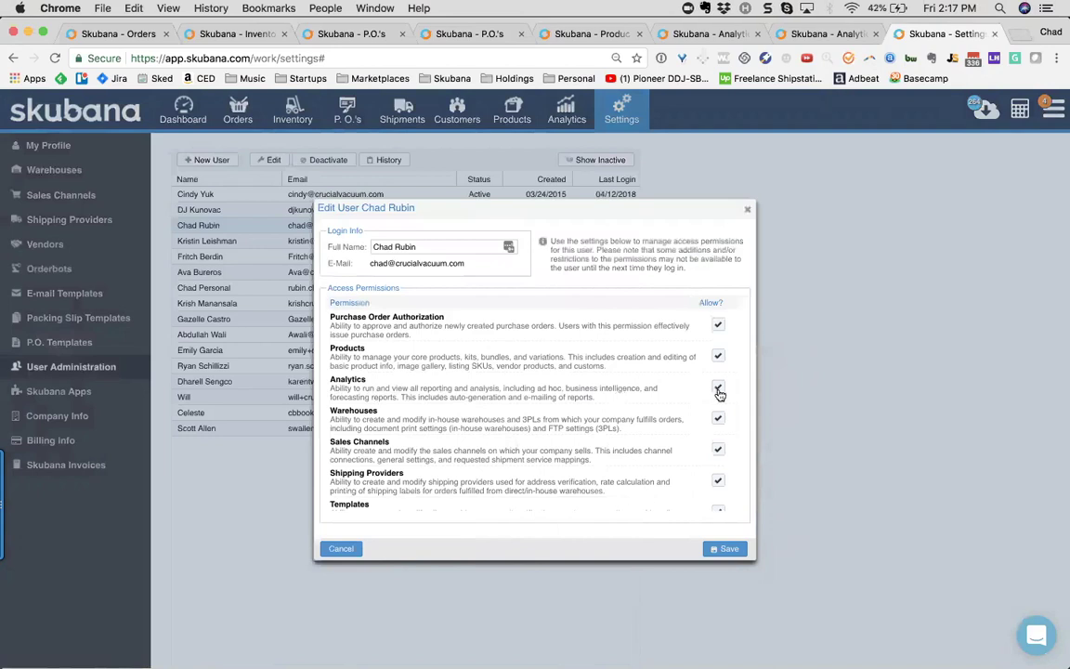
click(747, 209)
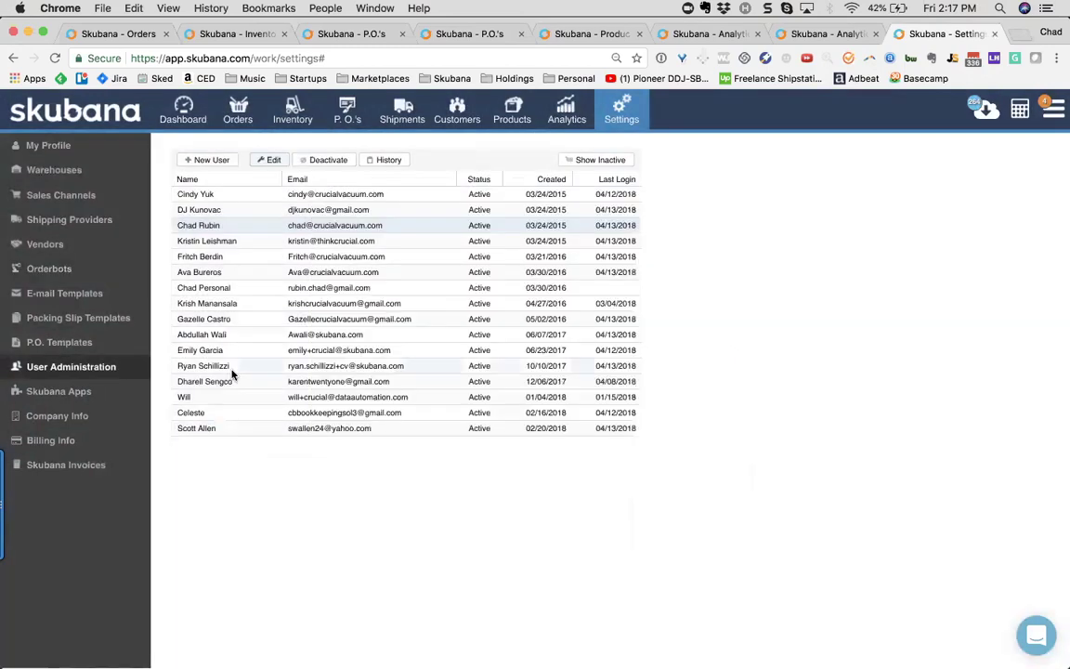
Open the App Store from the Skubana Apps settings and look through the most popular apps down to the end of the list
click(67, 390)
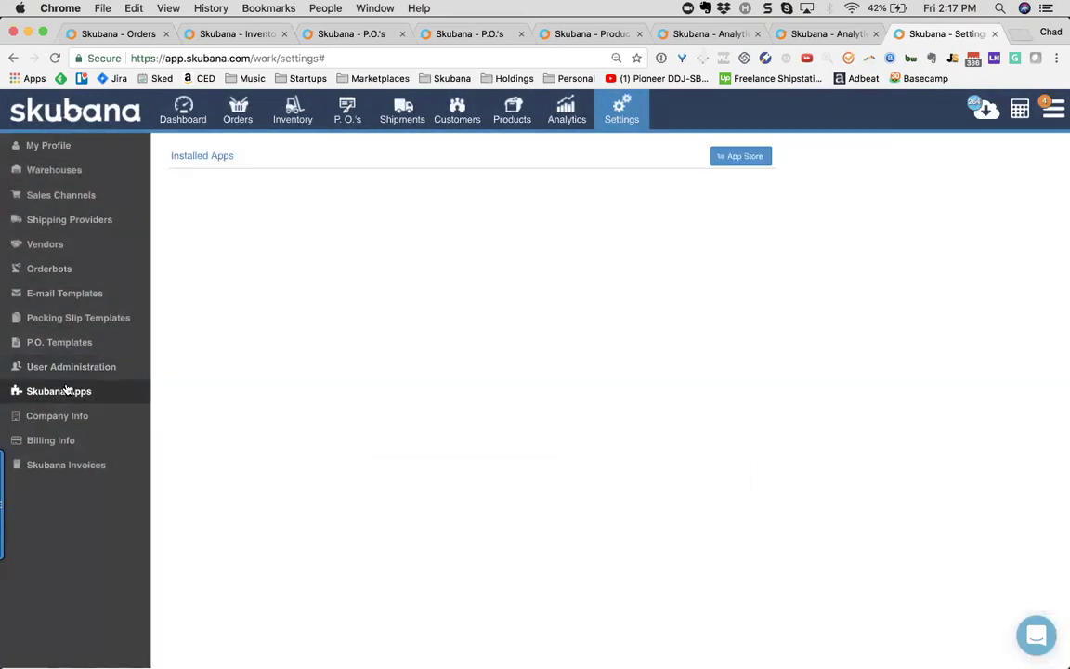
click(736, 160)
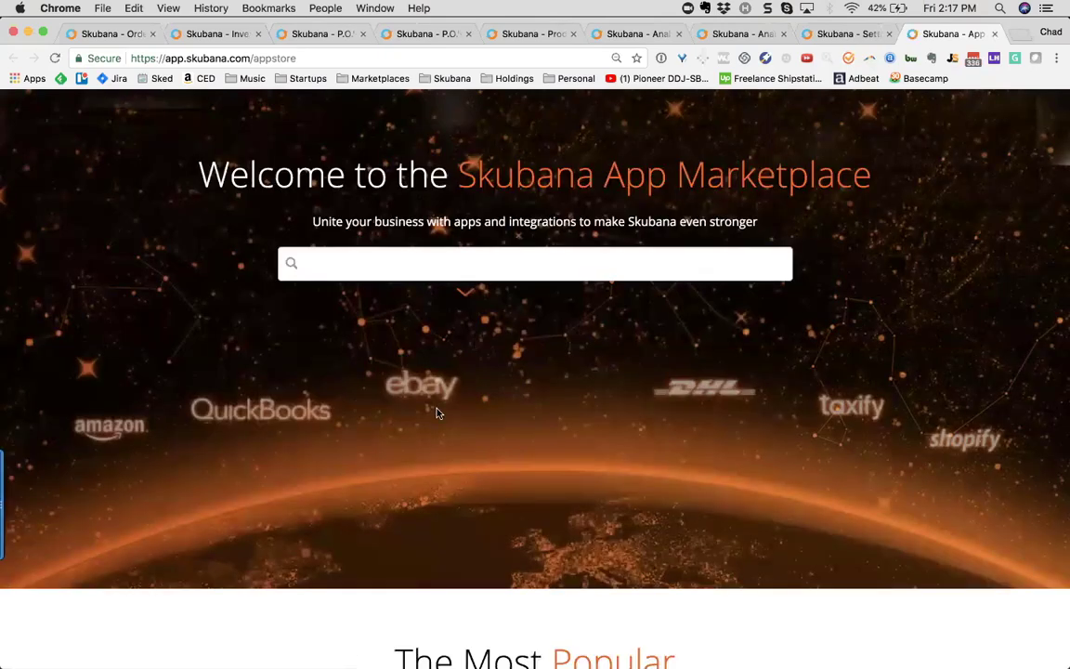
scroll(437, 413, down, 5)
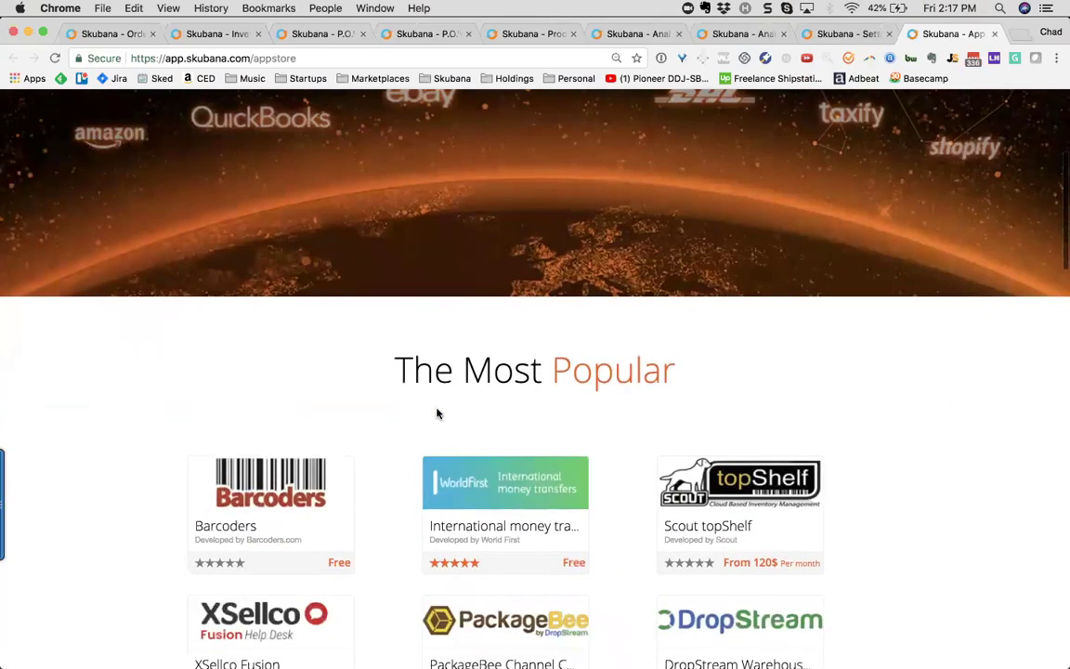
scroll(438, 414, down, 3)
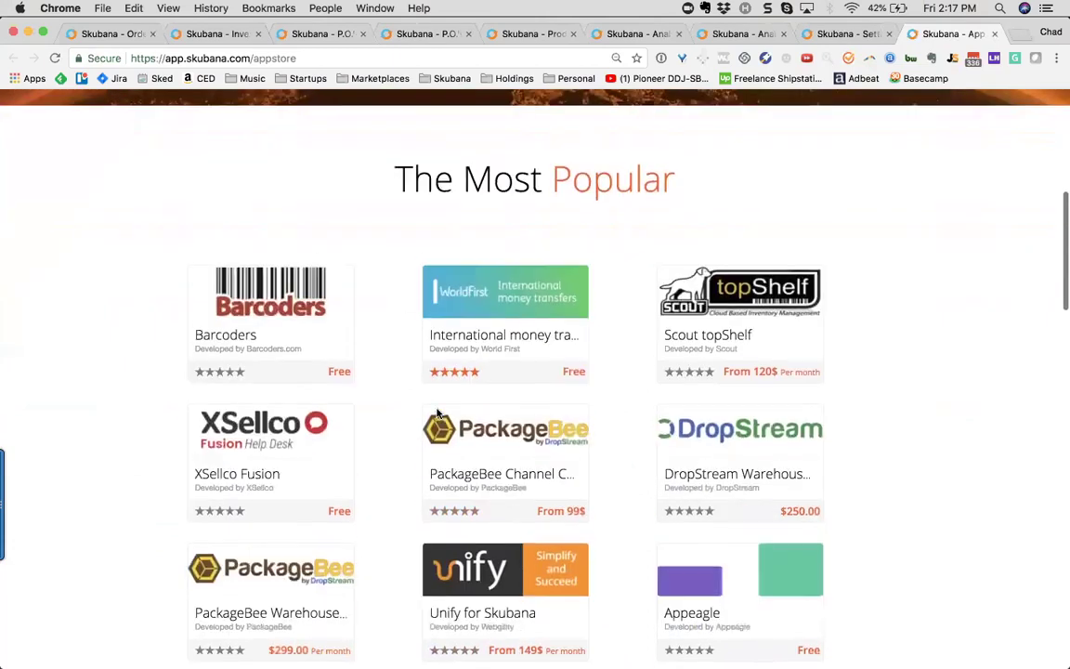
scroll(797, 381, down, 1)
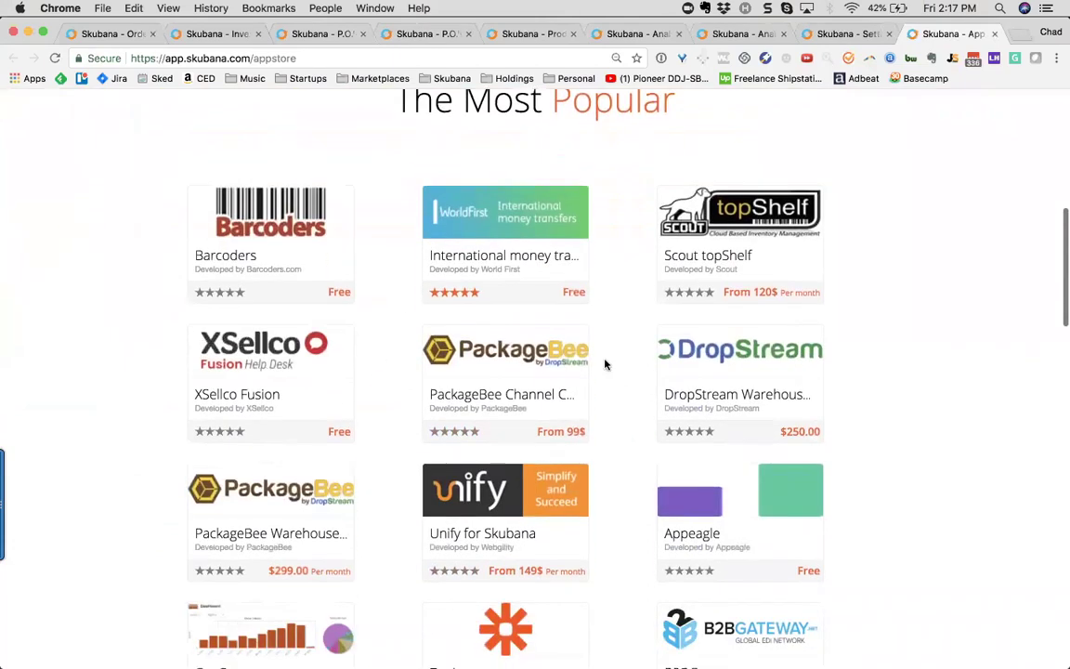
scroll(394, 413, down, 2)
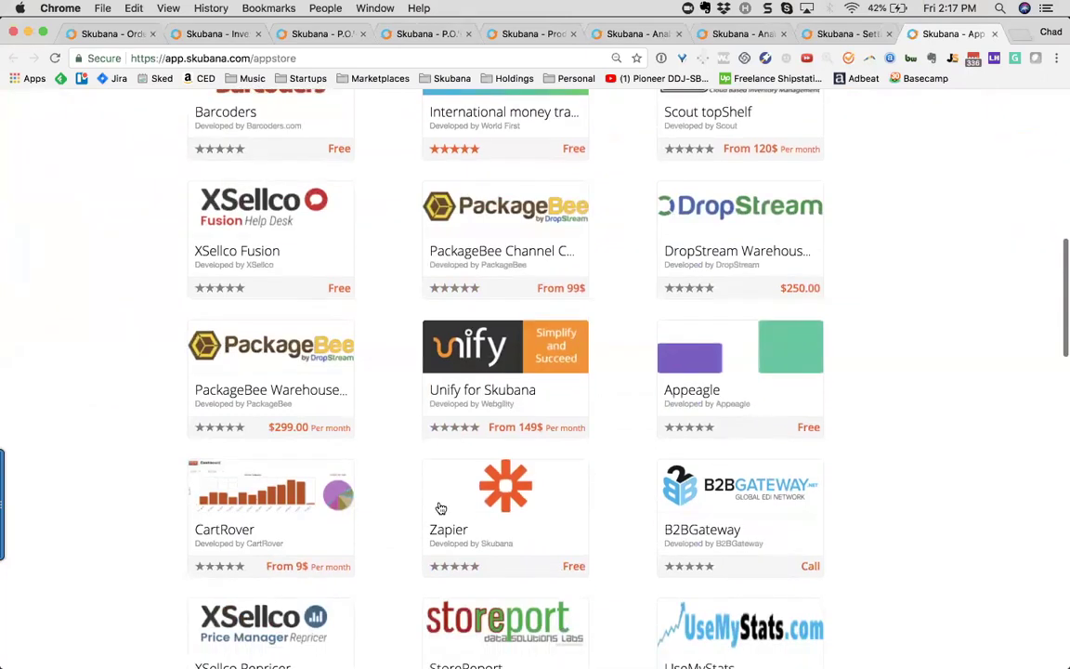
scroll(476, 382, down, 2)
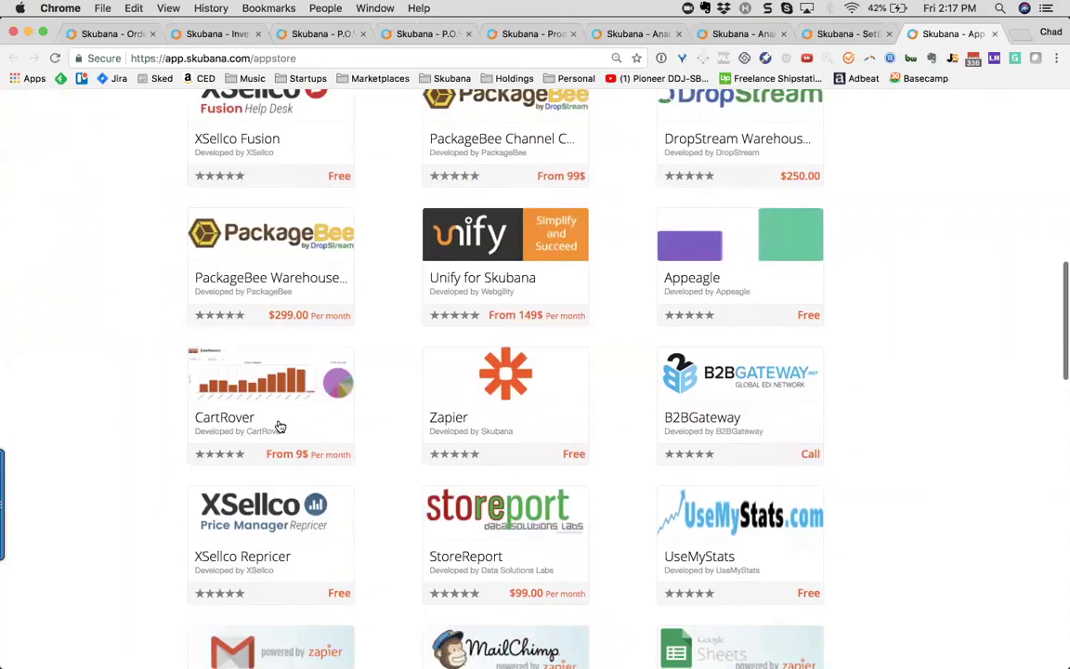
scroll(280, 427, down, 1)
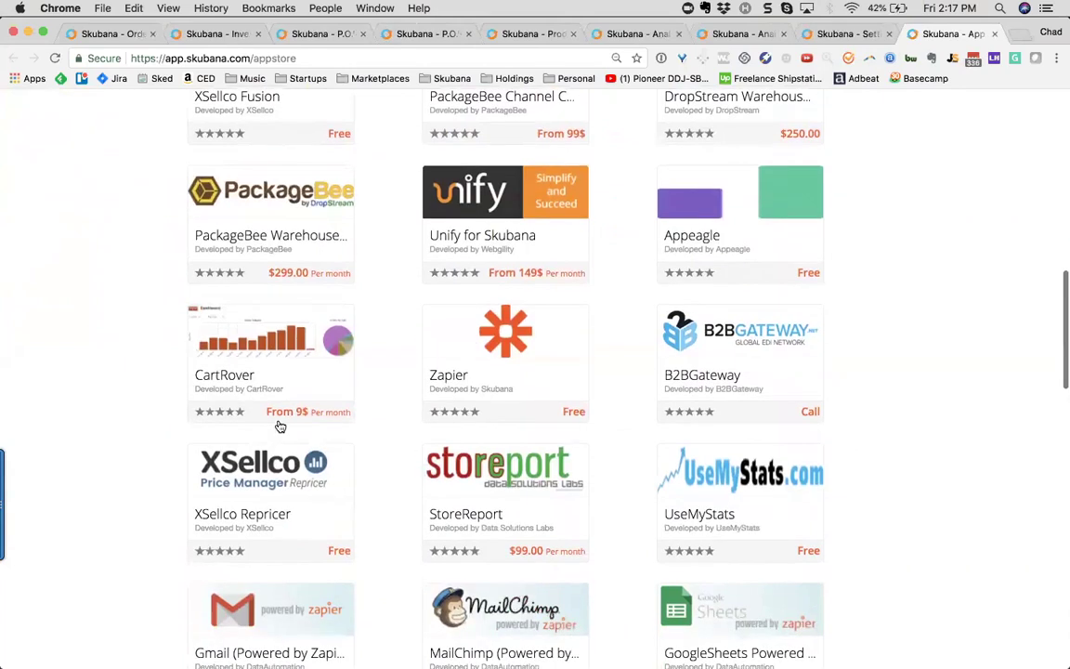
scroll(279, 426, down, 5)
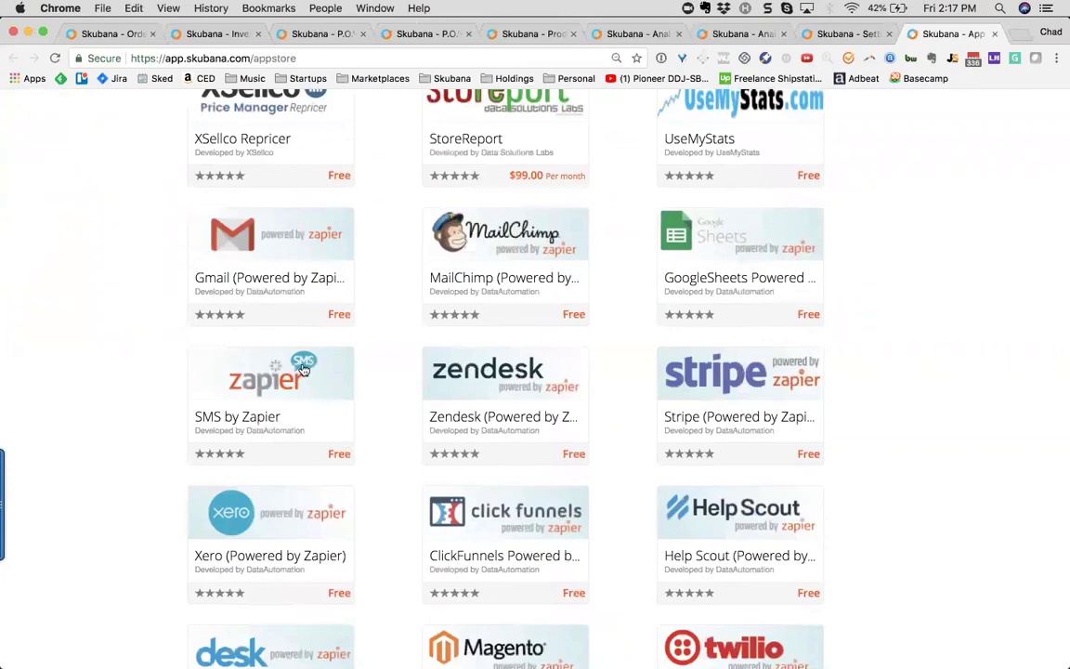
scroll(306, 406, down, 5)
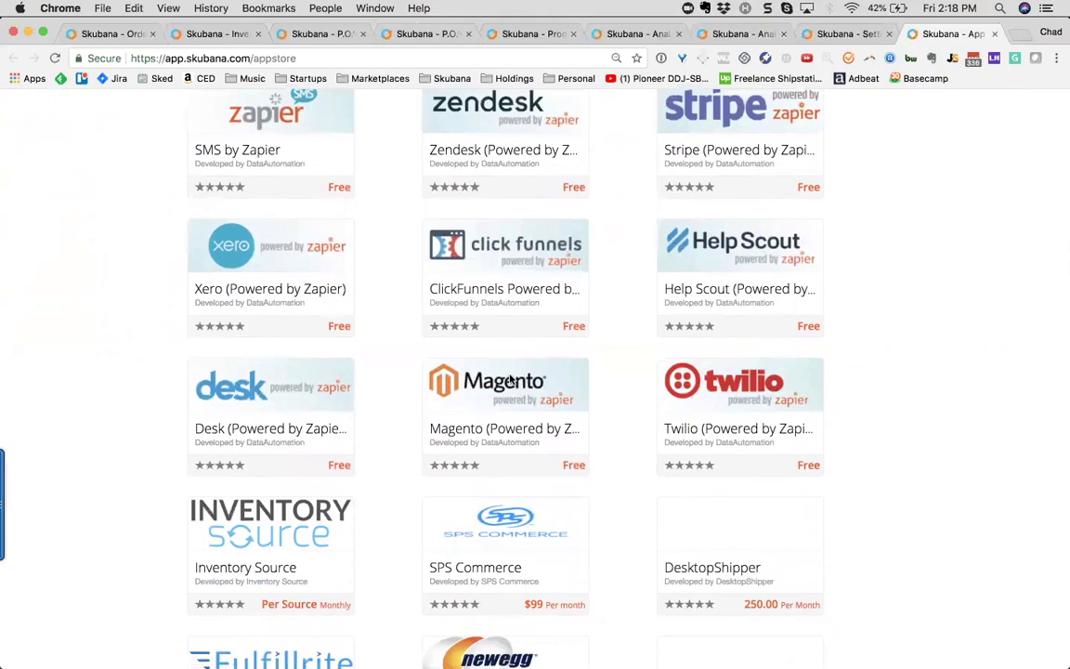
scroll(510, 378, down, 5)
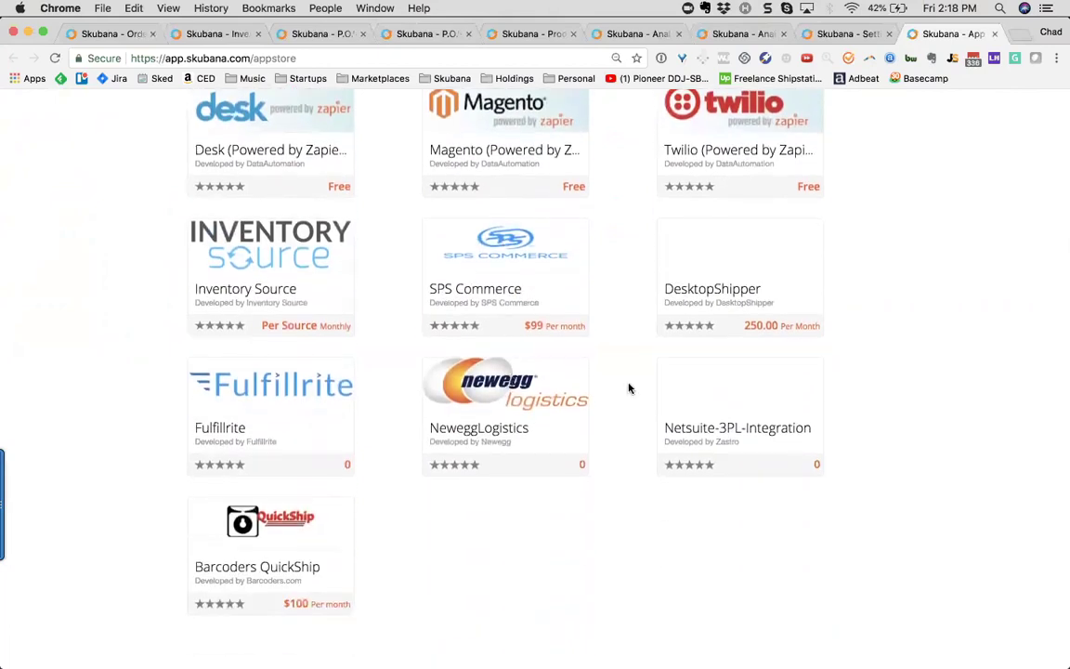
View the XSellco Fusion app's details and the permissions its installation requires, then leave the marketplace without accepting
scroll(629, 388, up, 10)
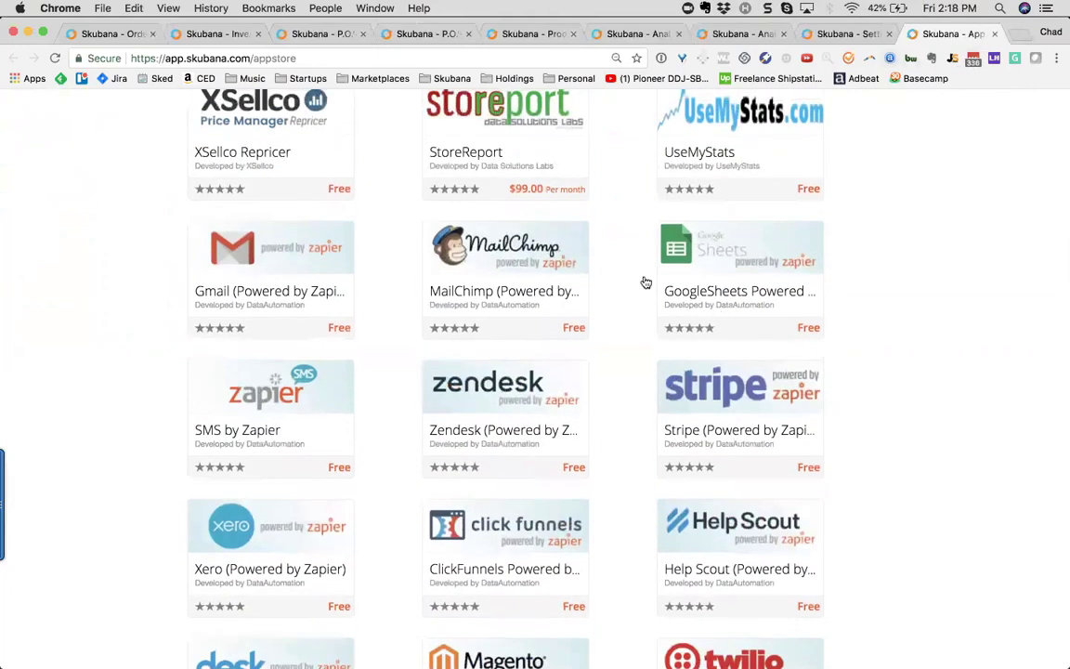
scroll(642, 282, up, 15)
scroll(275, 229, down, 5)
scroll(287, 327, down, 2)
click(197, 325)
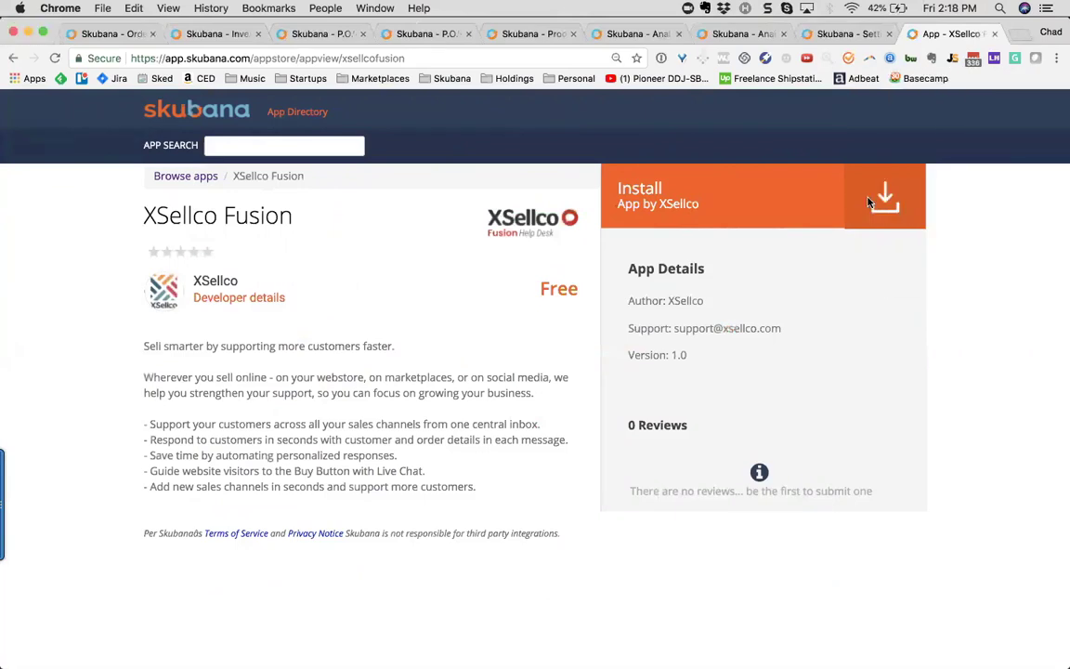
click(871, 203)
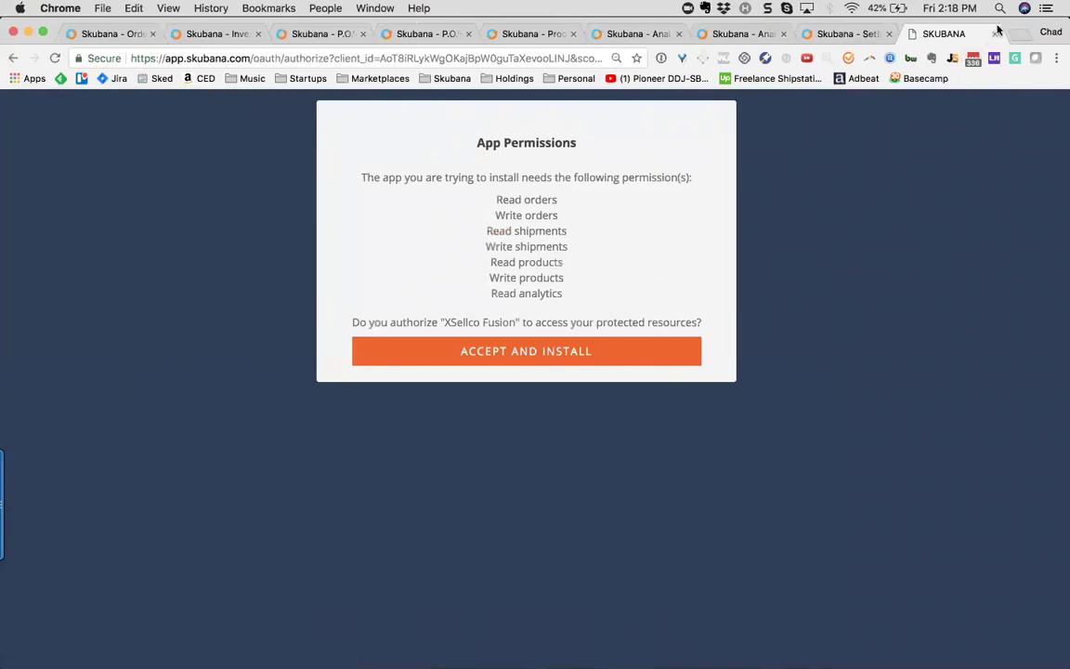
key(super+w)
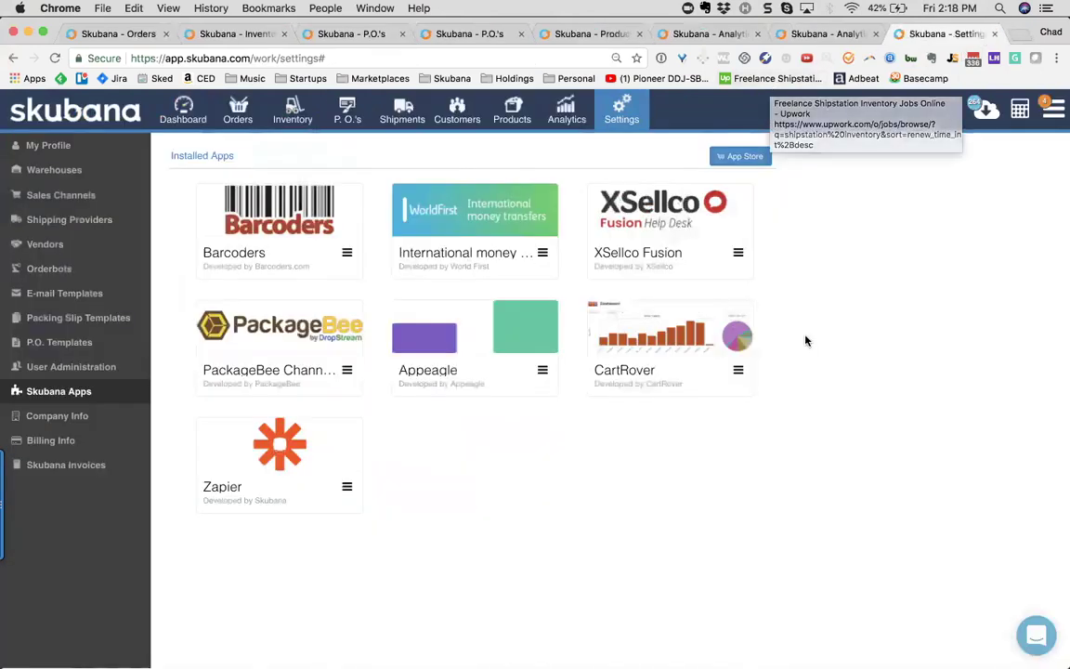
View the e-mail templates and P.O. templates, then return to the warehouses settings
click(82, 296)
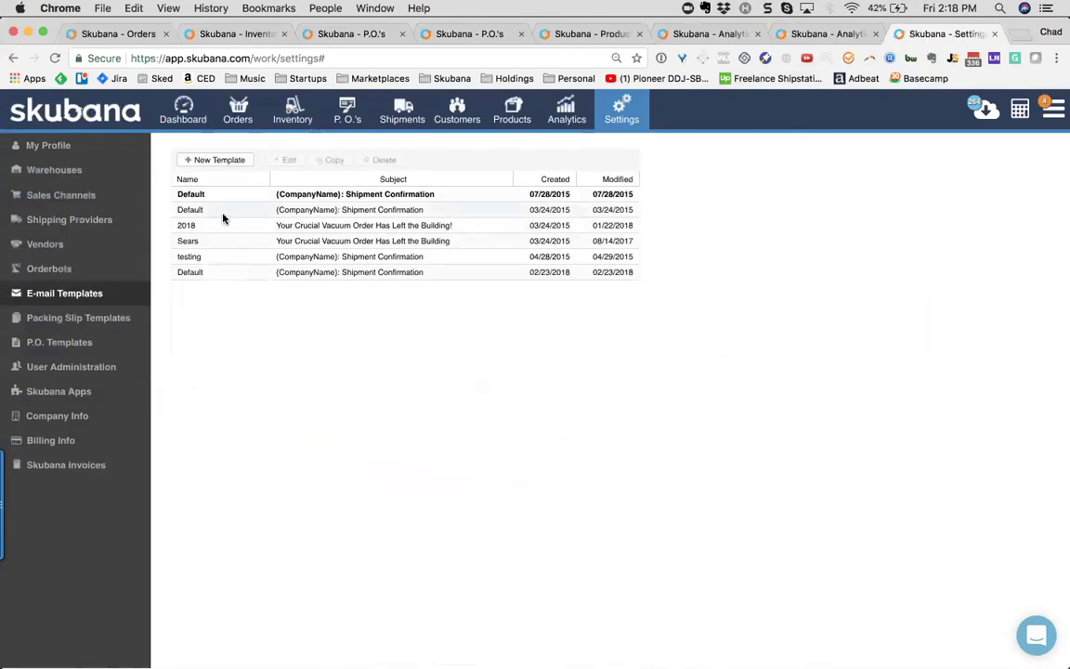
click(60, 344)
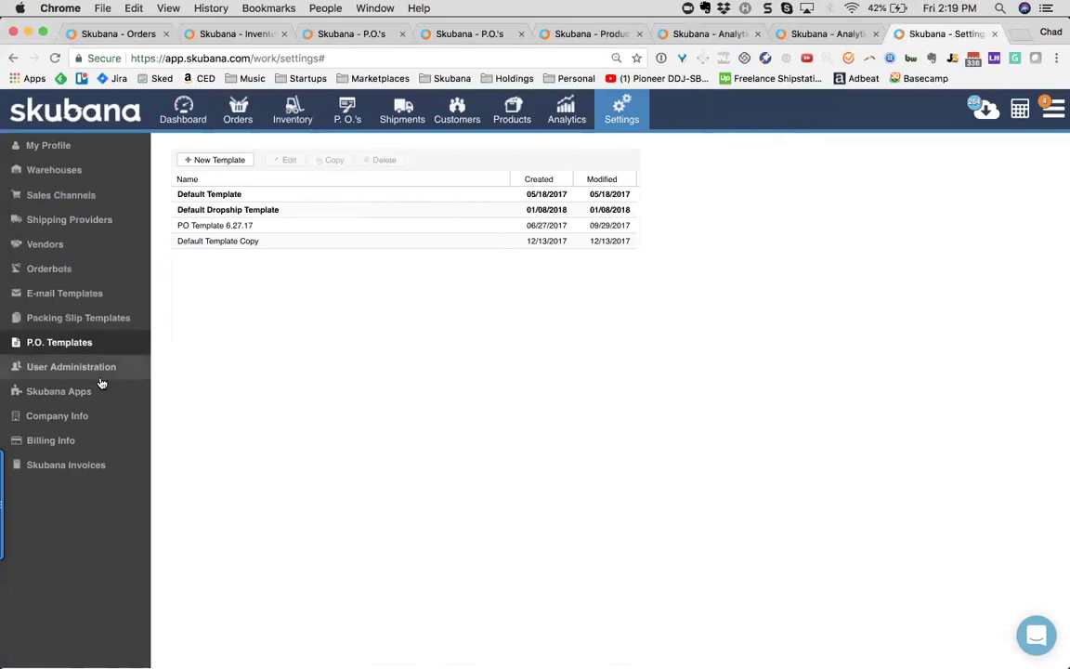
click(87, 173)
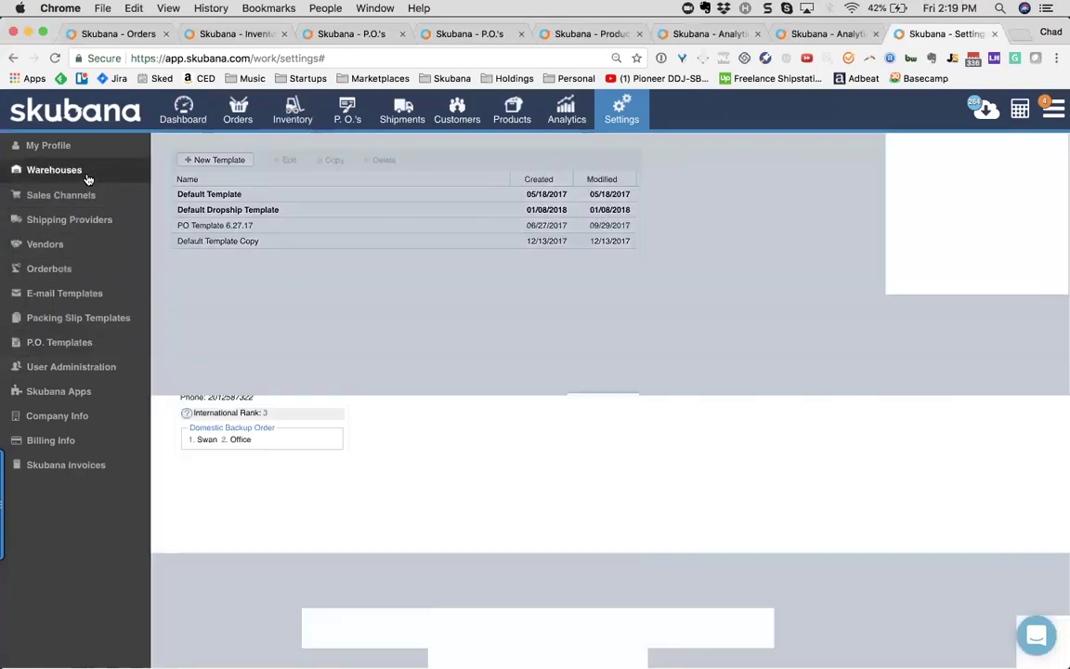
Review the Swan warehouse's communication settings for the server connection and orders export, then close them without saving
click(337, 191)
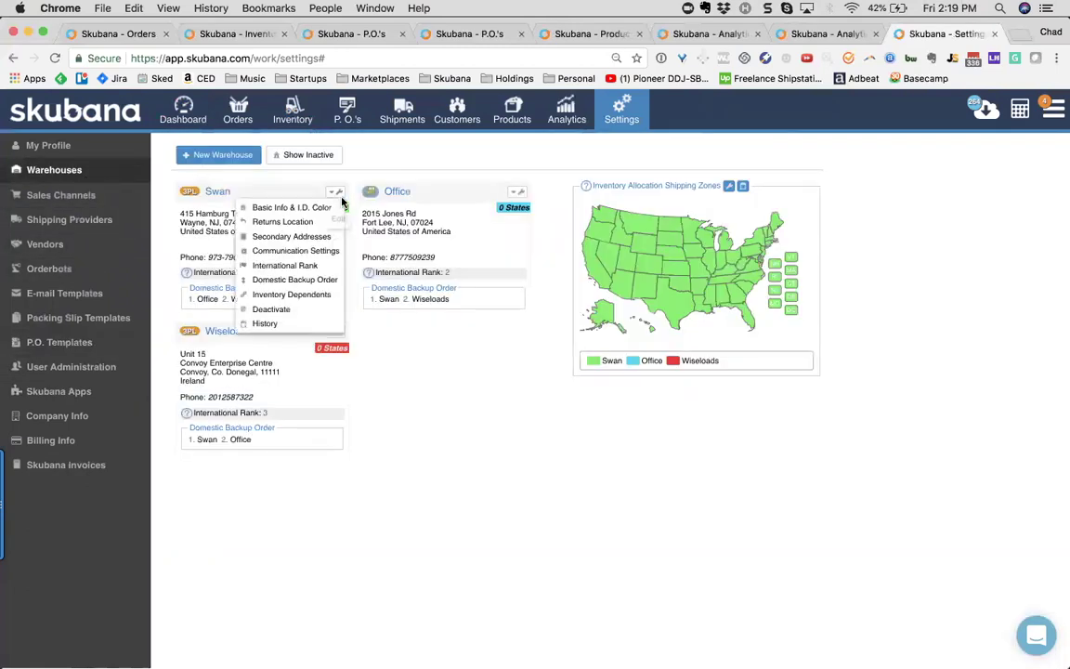
click(322, 251)
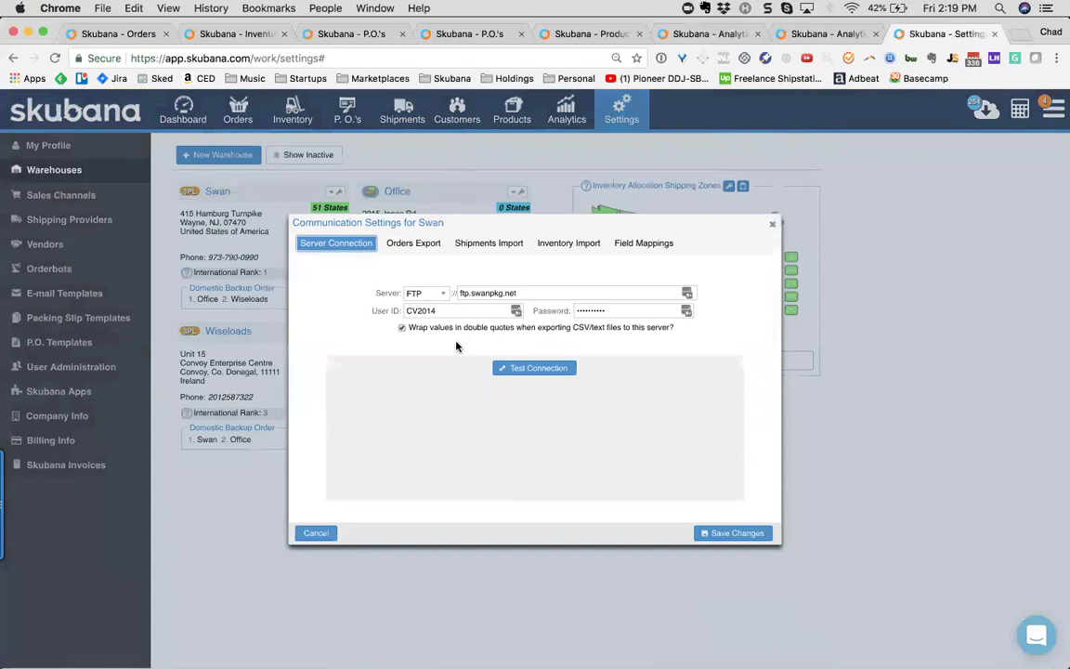
click(413, 243)
click(349, 251)
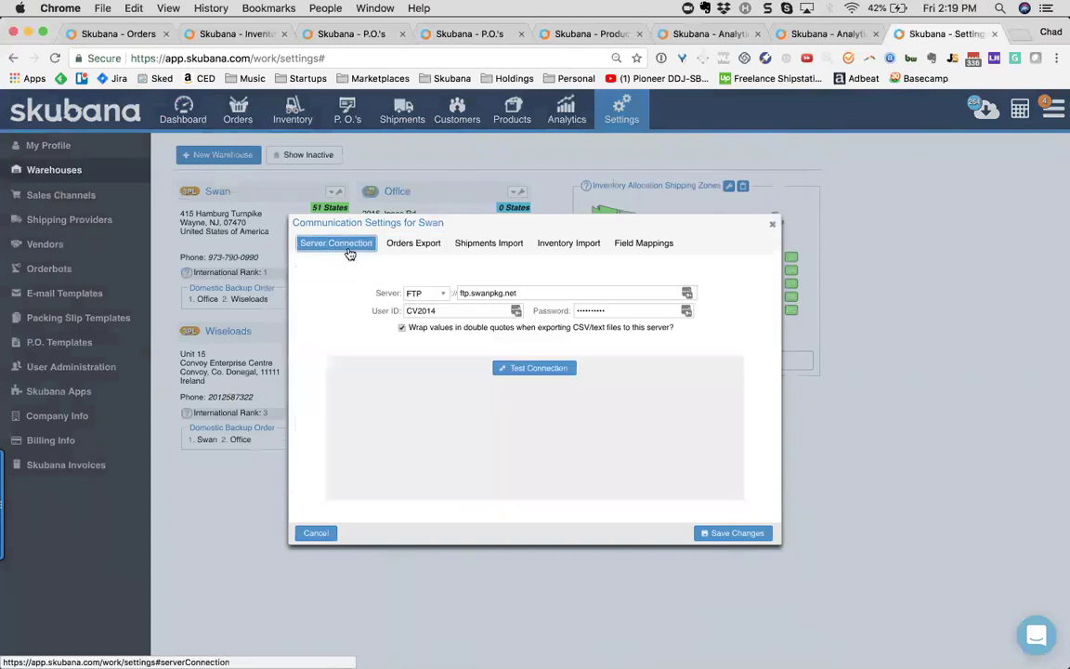
click(770, 226)
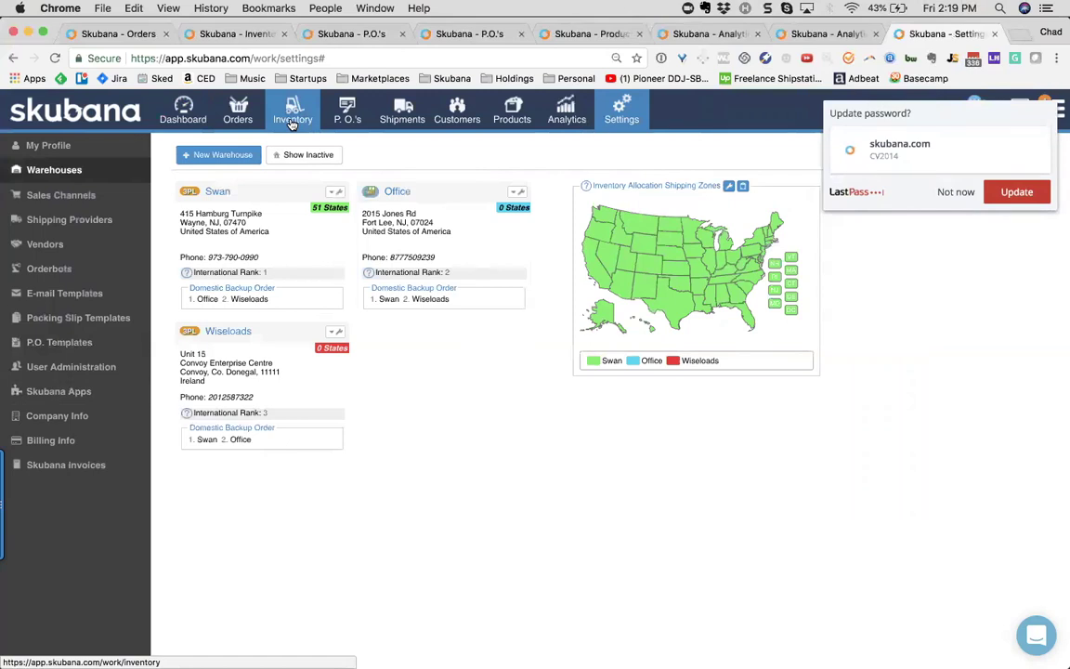
In the product catalog, select the LG Kompressor Belt MAS61843401, look over the Build From Channel import wizard and close it without converting anything
click(615, 36)
click(289, 182)
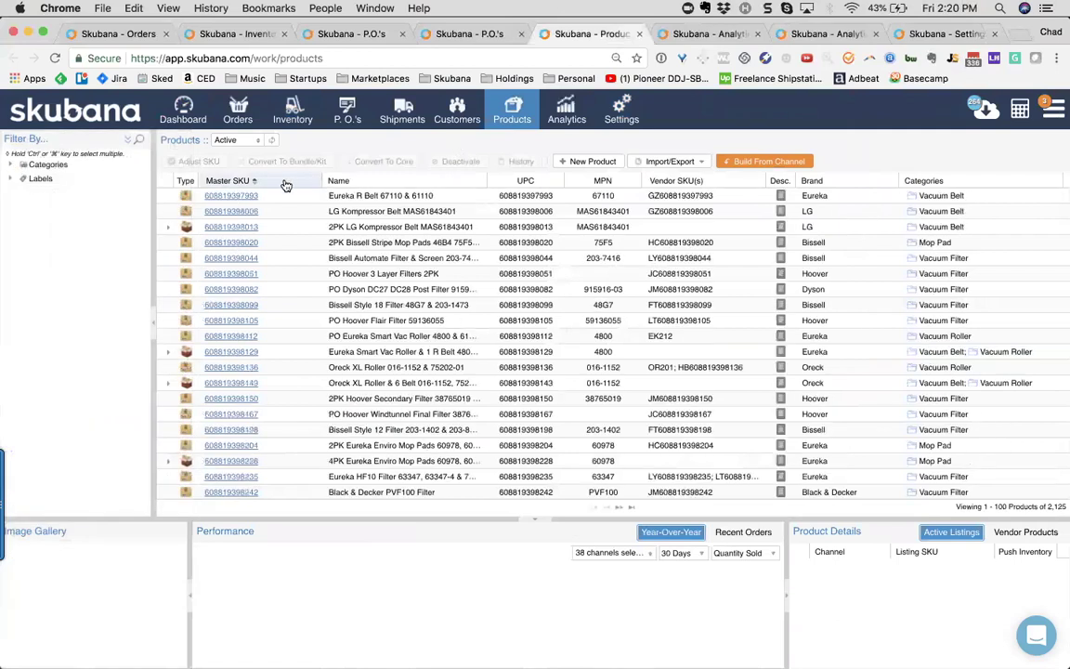
click(328, 212)
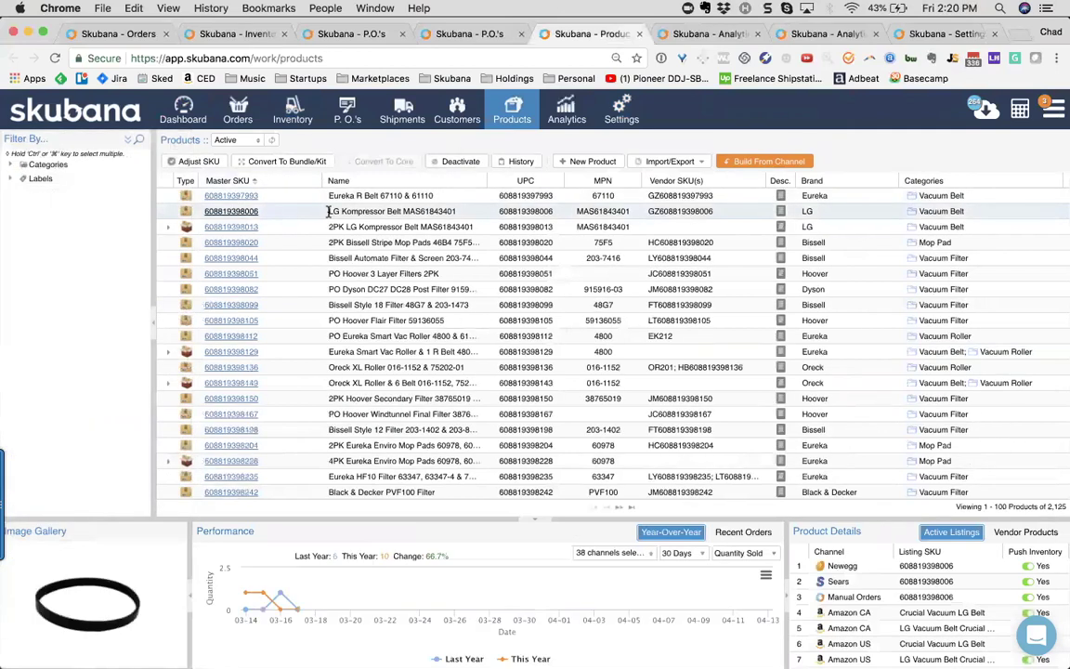
click(765, 162)
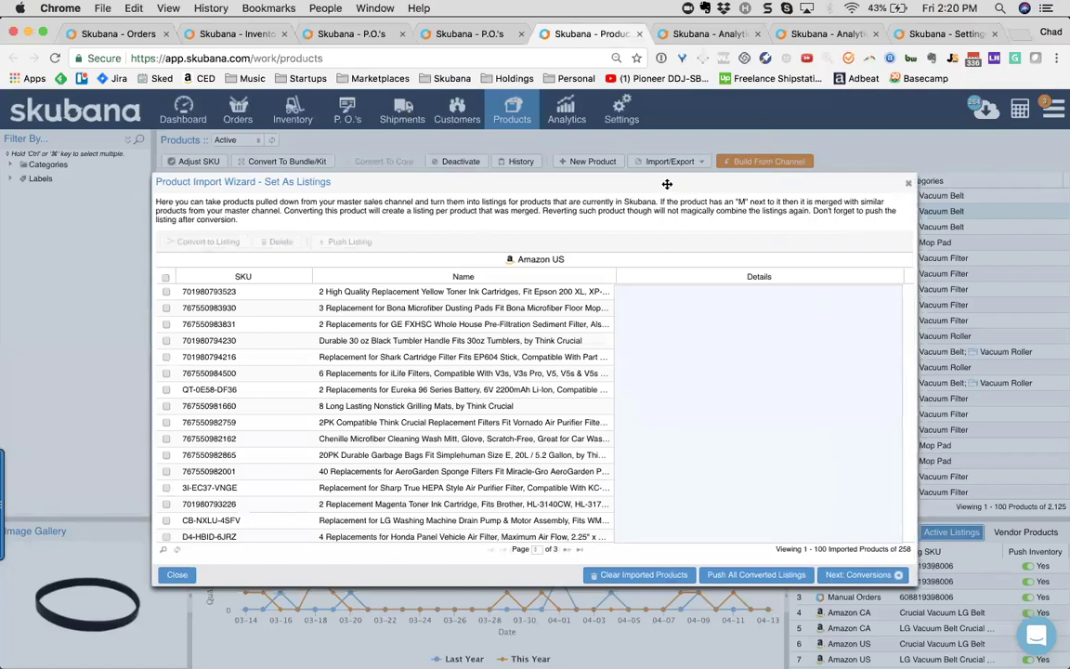
drag(664, 181, 599, 182)
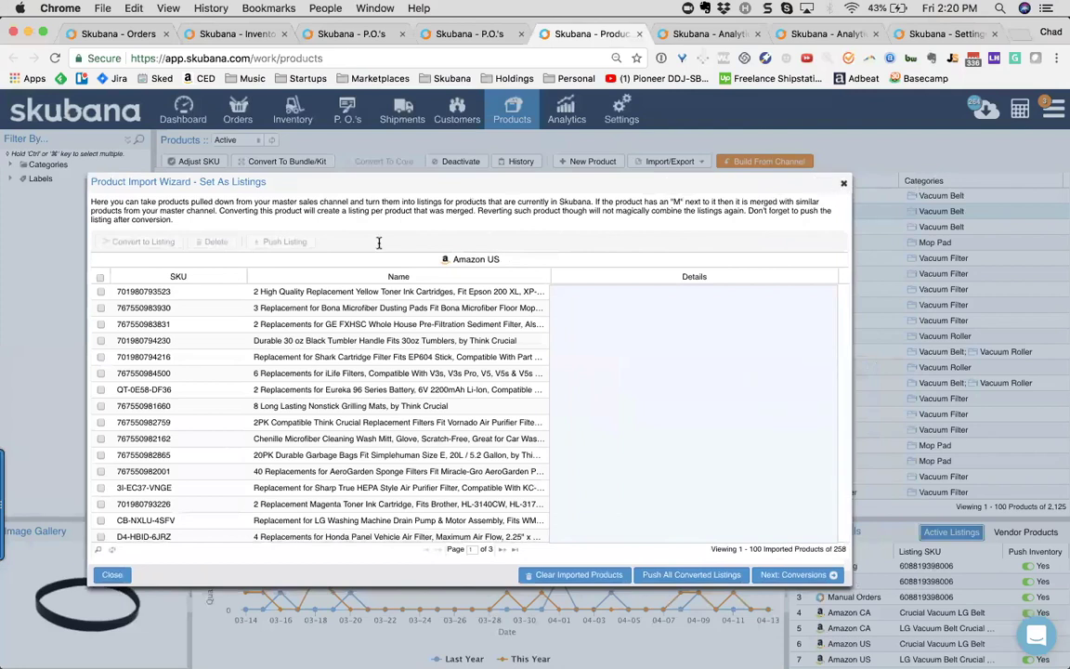
click(846, 188)
Open the LG Kompressor Belt MAS61843401 product record and examine its basic info, image gallery and listing SKUs across all sales channels
click(241, 213)
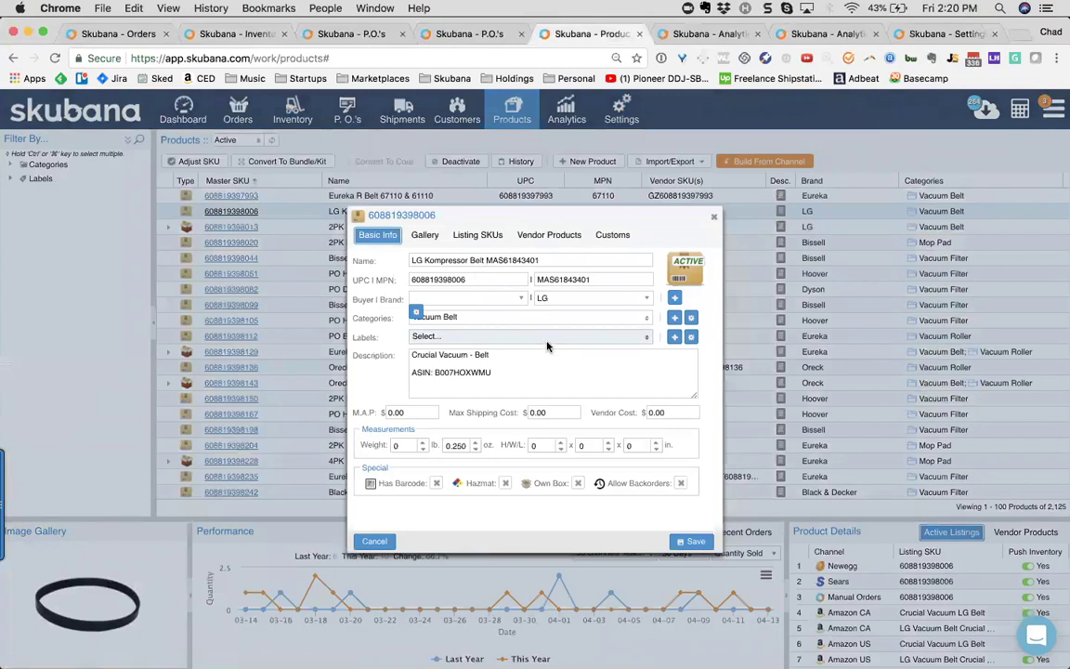
click(427, 235)
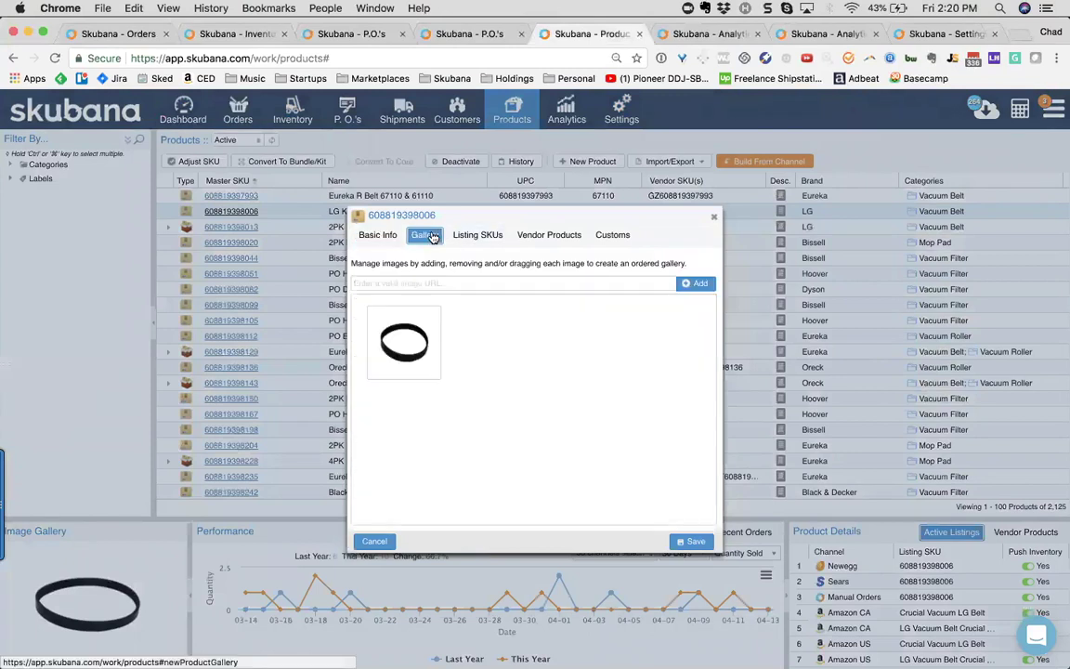
click(481, 235)
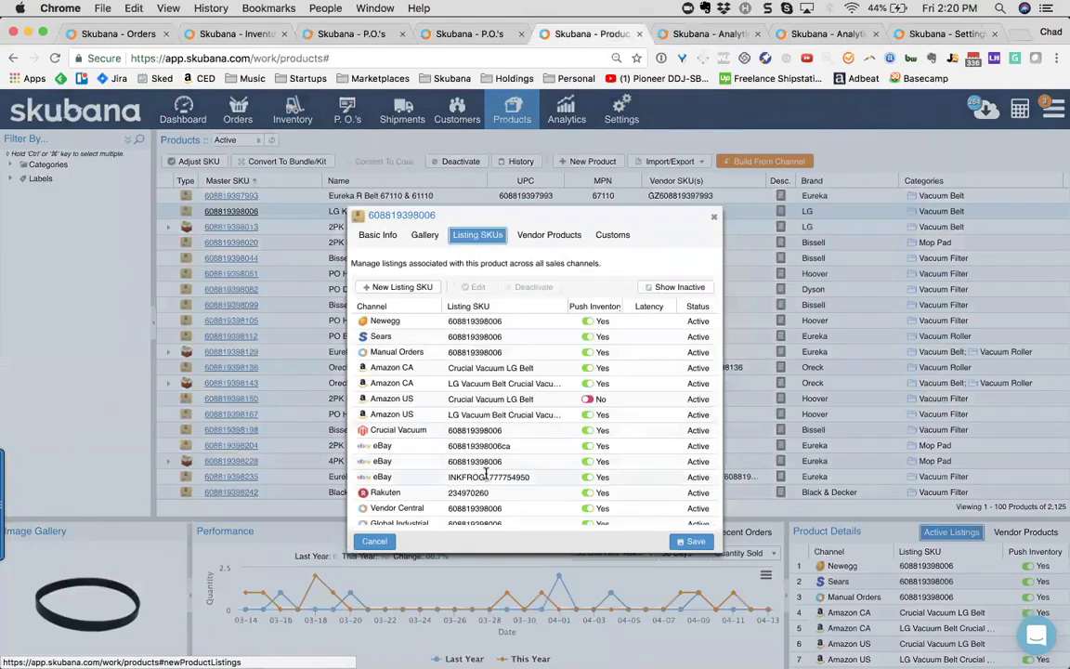
scroll(485, 469, down, 3)
scroll(455, 445, up, 3)
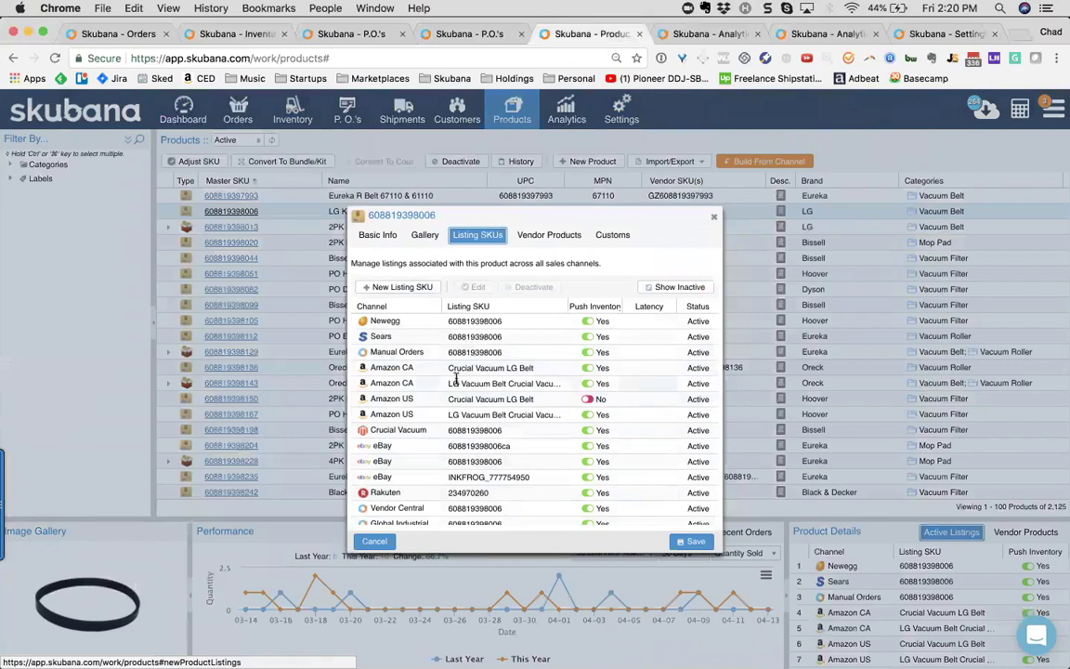
click(481, 399)
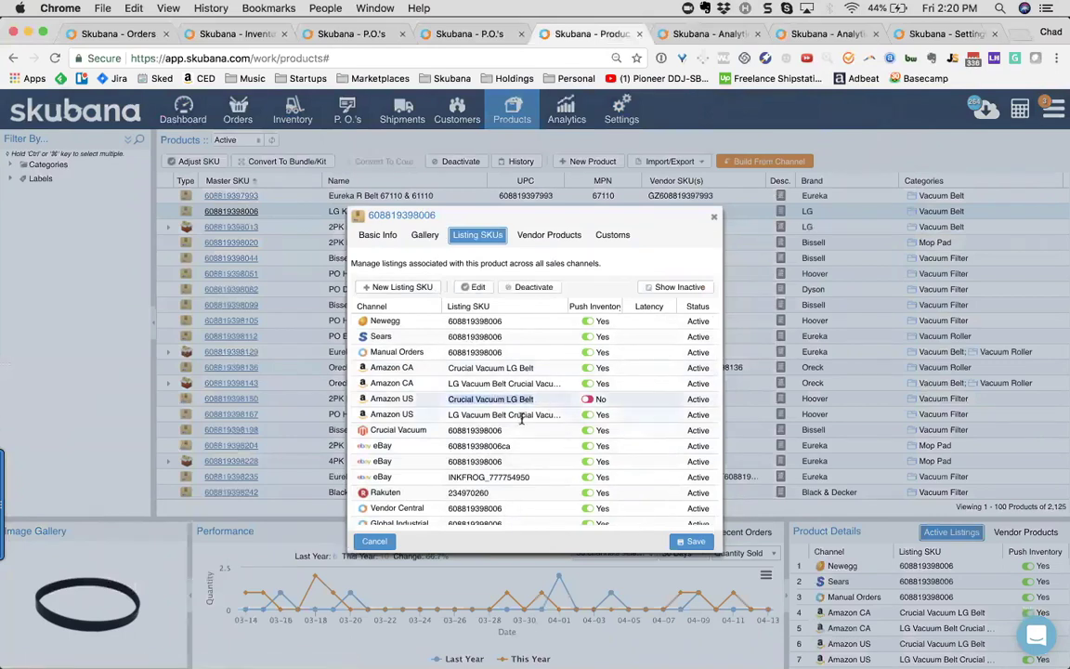
click(463, 461)
scroll(456, 474, down, 3)
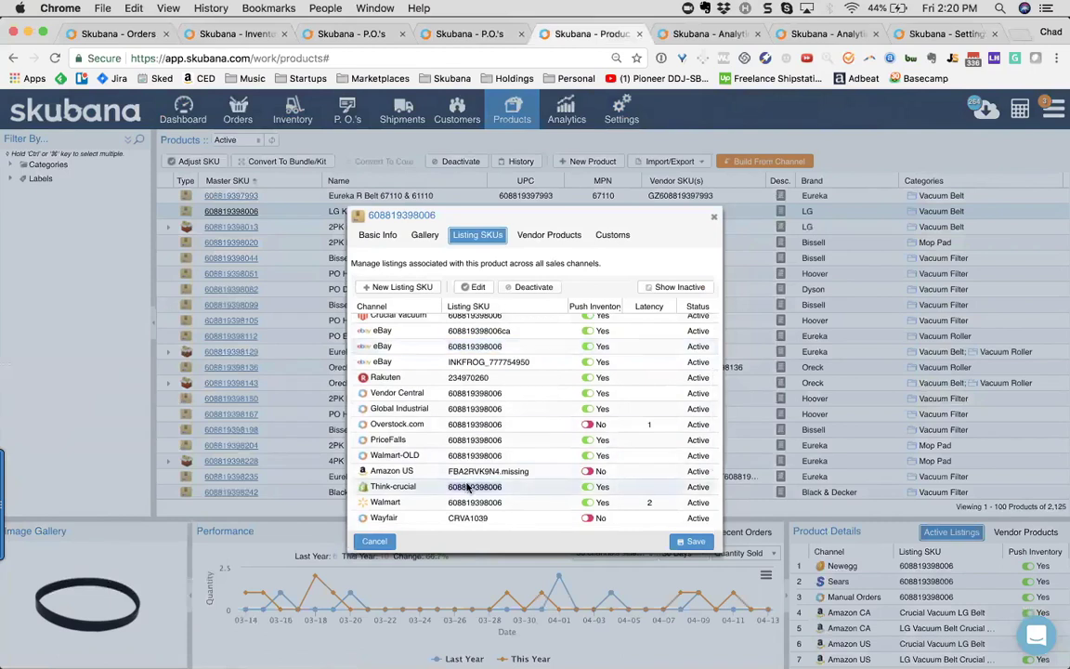
scroll(466, 406, up, 5)
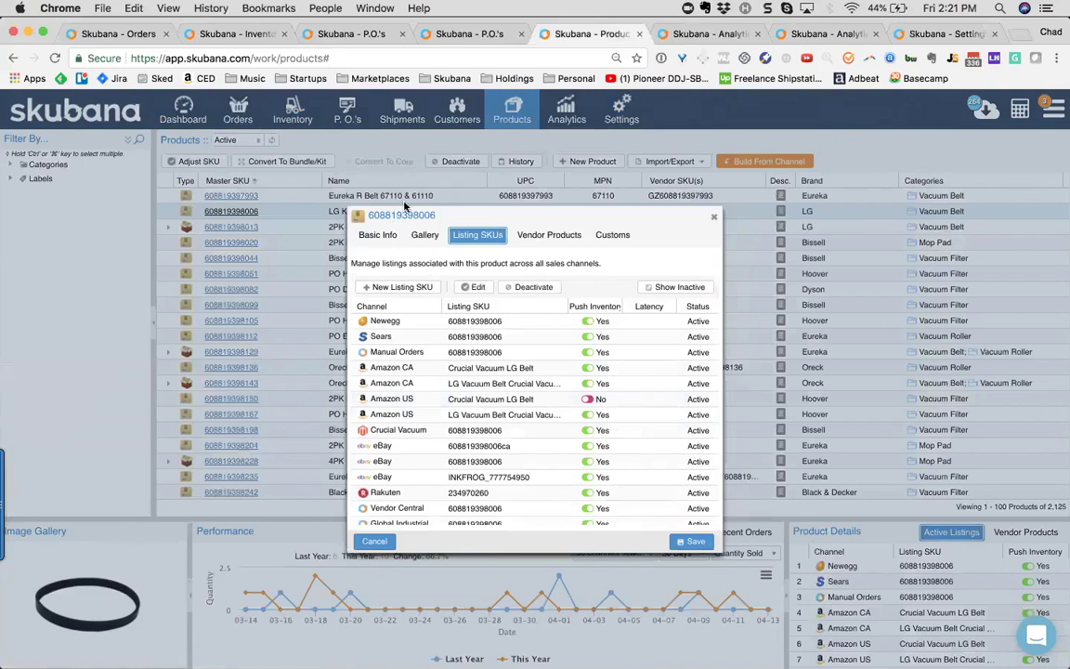
Examine the belt's GZ vendor product, including minimum order quantity, lead time and pricing tiers, then close the product without saving
click(548, 236)
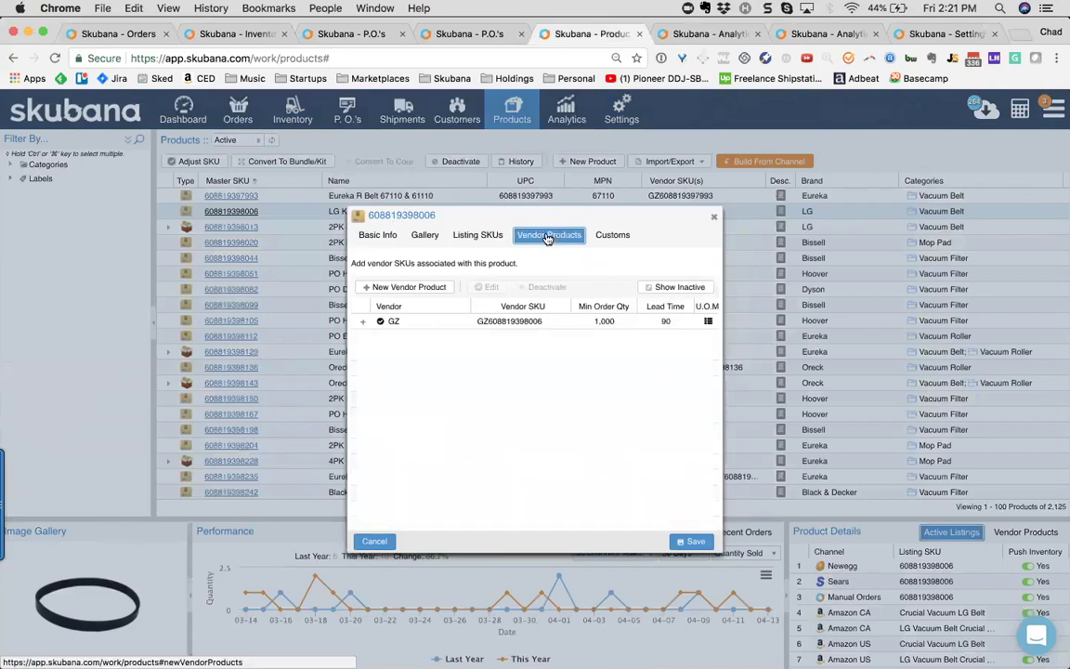
click(424, 321)
click(487, 287)
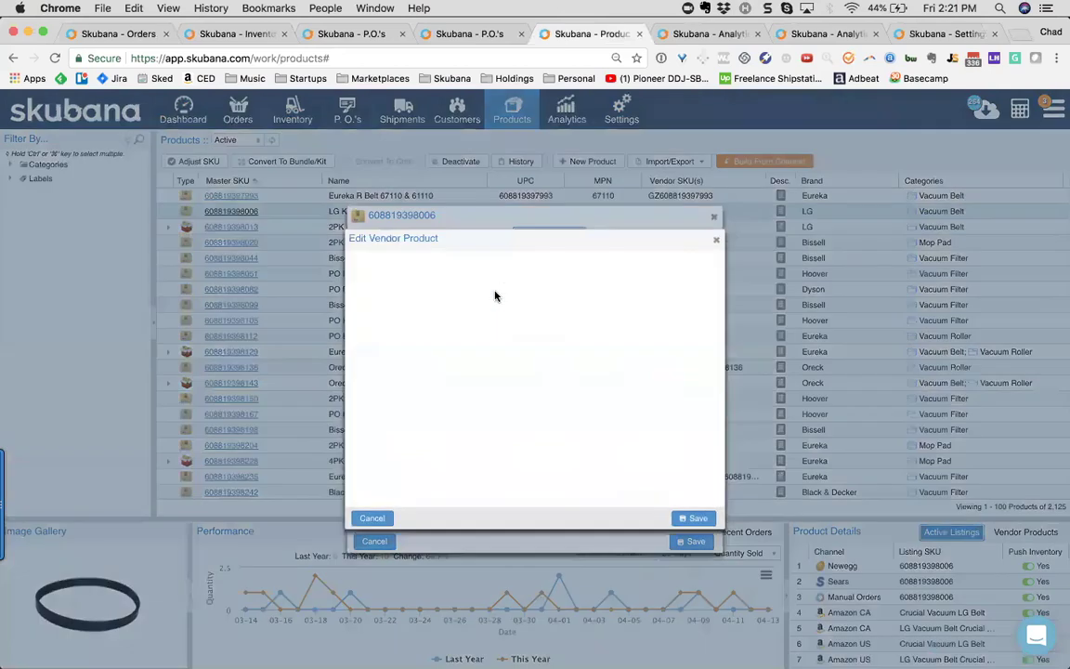
drag(394, 354, 348, 353)
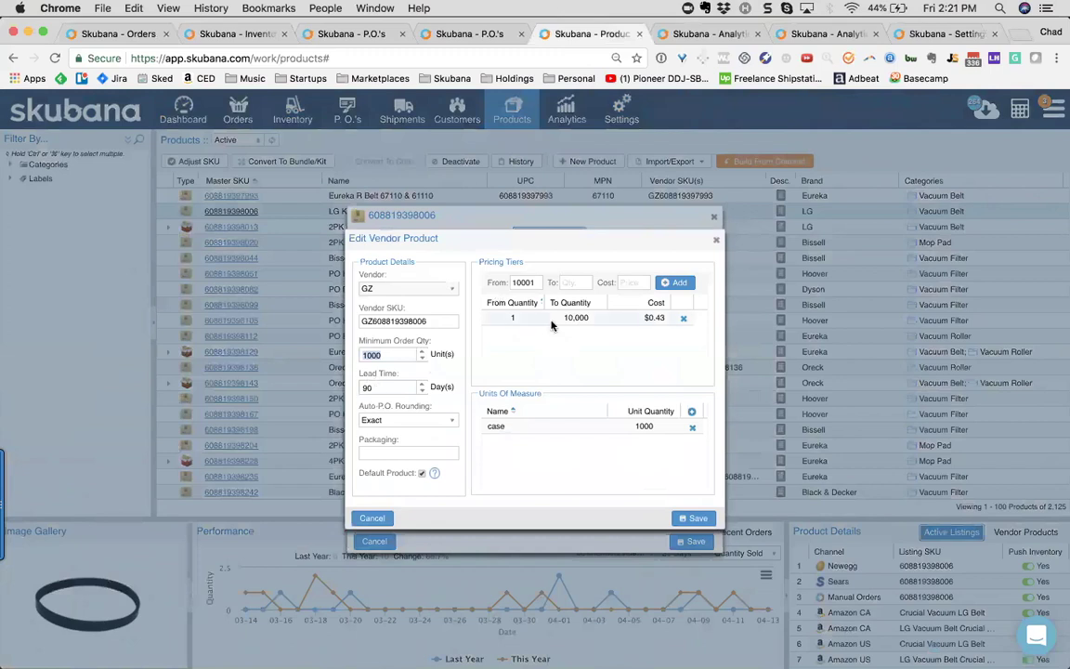
mouse_move(436, 475)
click(391, 354)
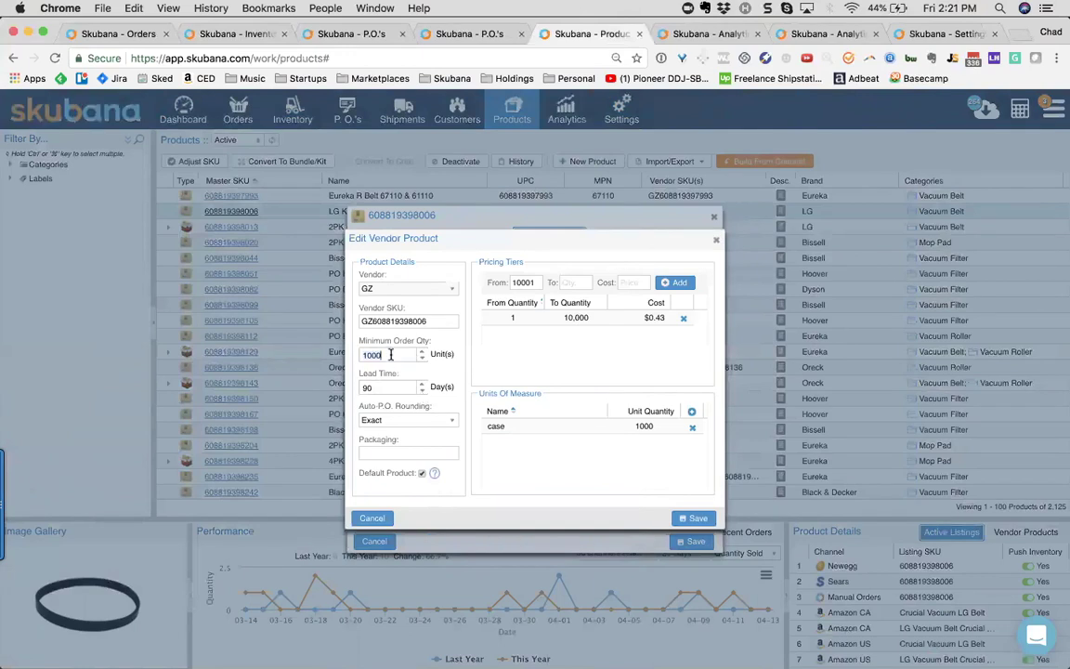
double_click(374, 387)
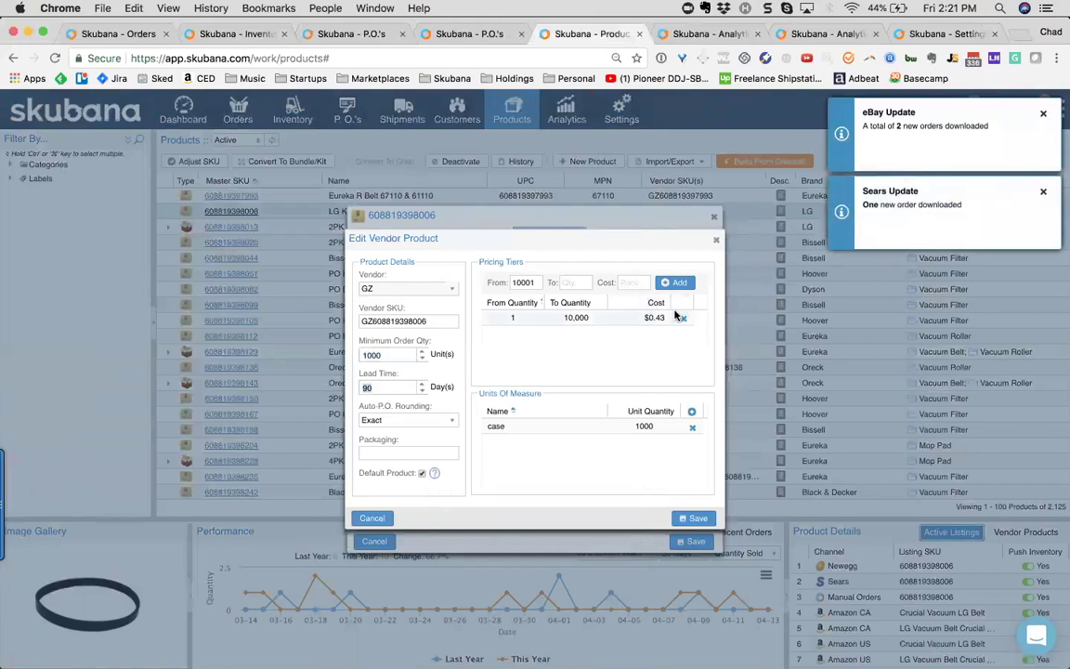
click(715, 240)
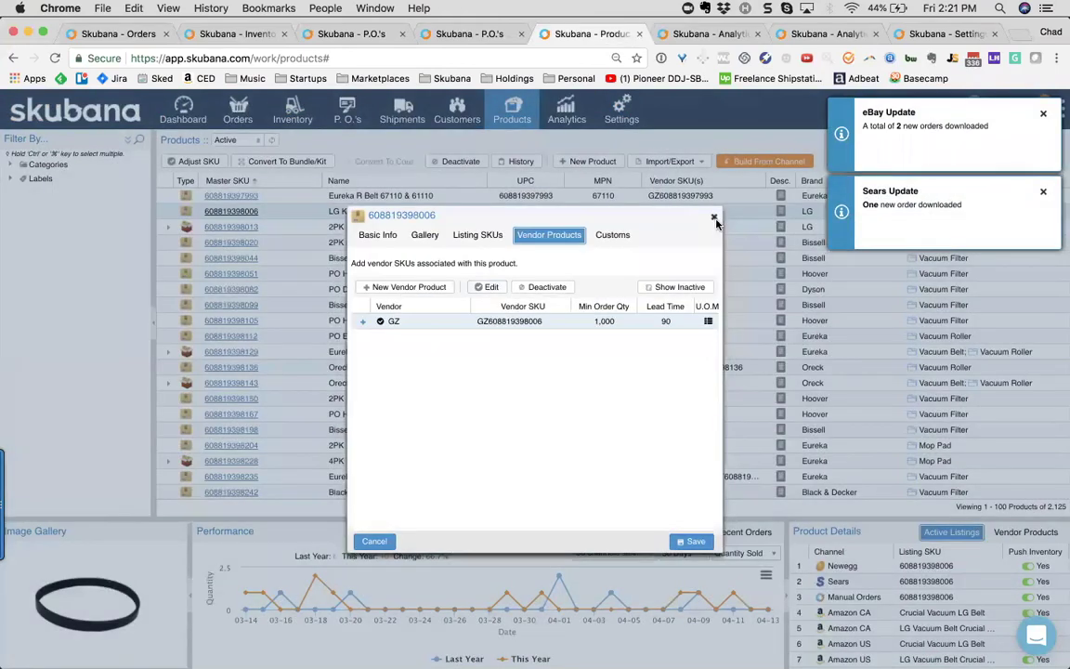
click(713, 218)
View the category and label filters available for the product list, then collapse them again
double_click(48, 167)
double_click(44, 167)
double_click(41, 179)
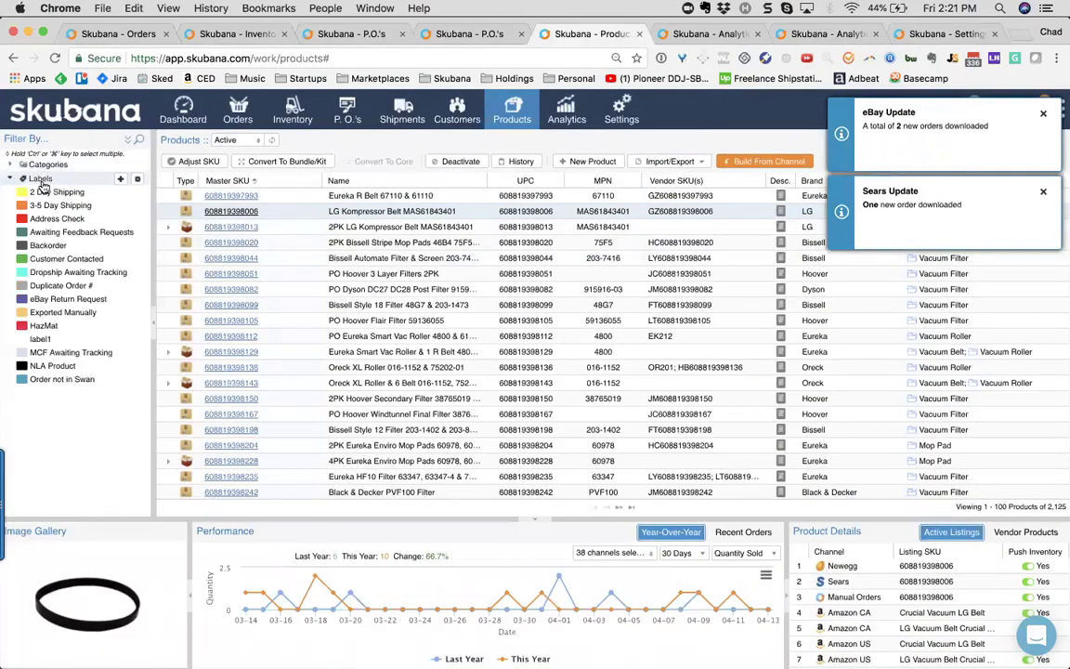
click(37, 178)
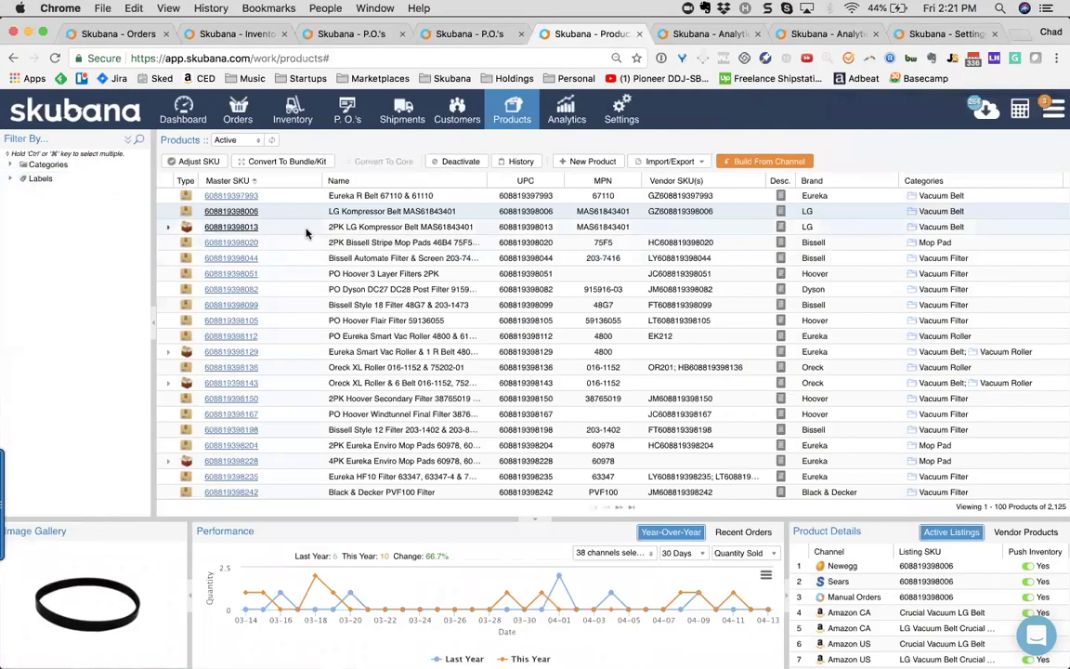
Open the 2PK LG Kompressor Belt bundle, examine its listing SKUs and bundled items, then close it without saving
click(306, 231)
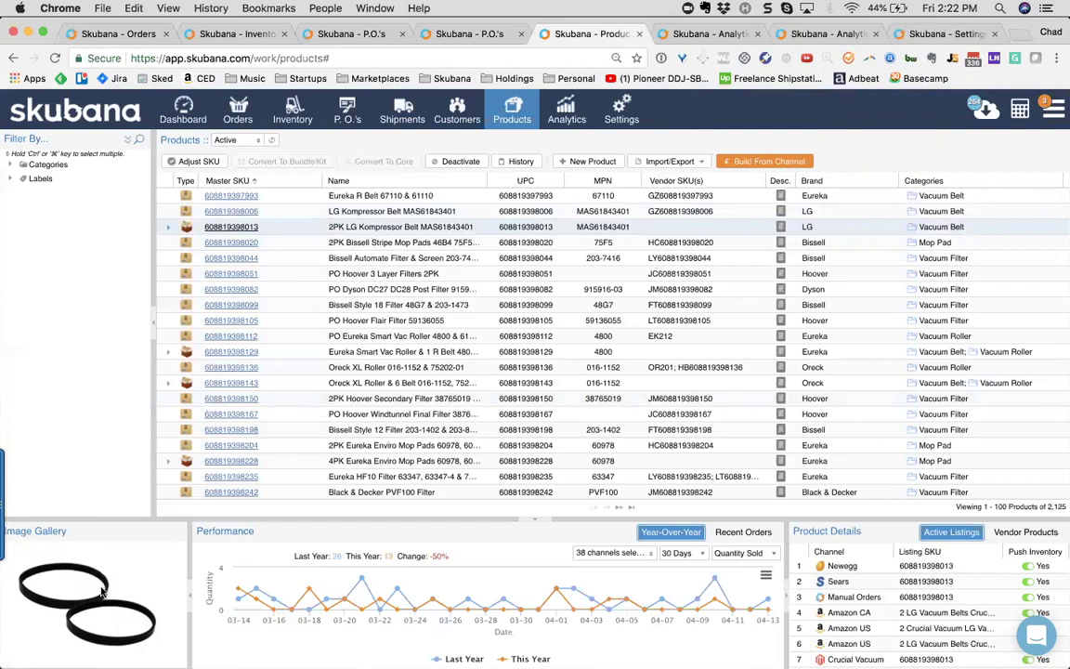
click(232, 227)
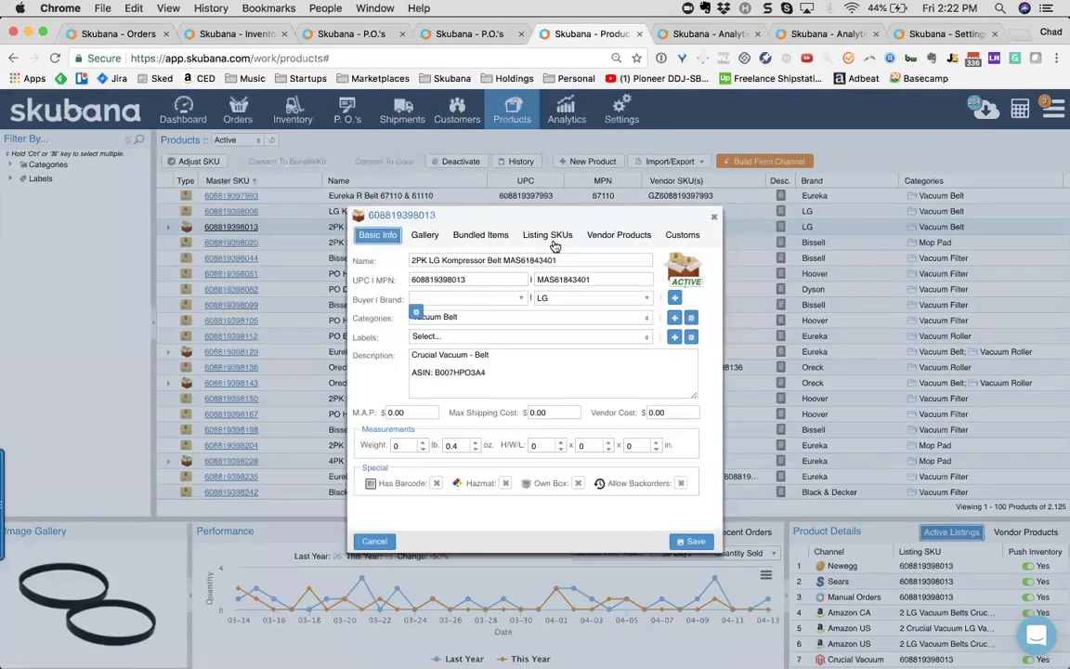
click(548, 238)
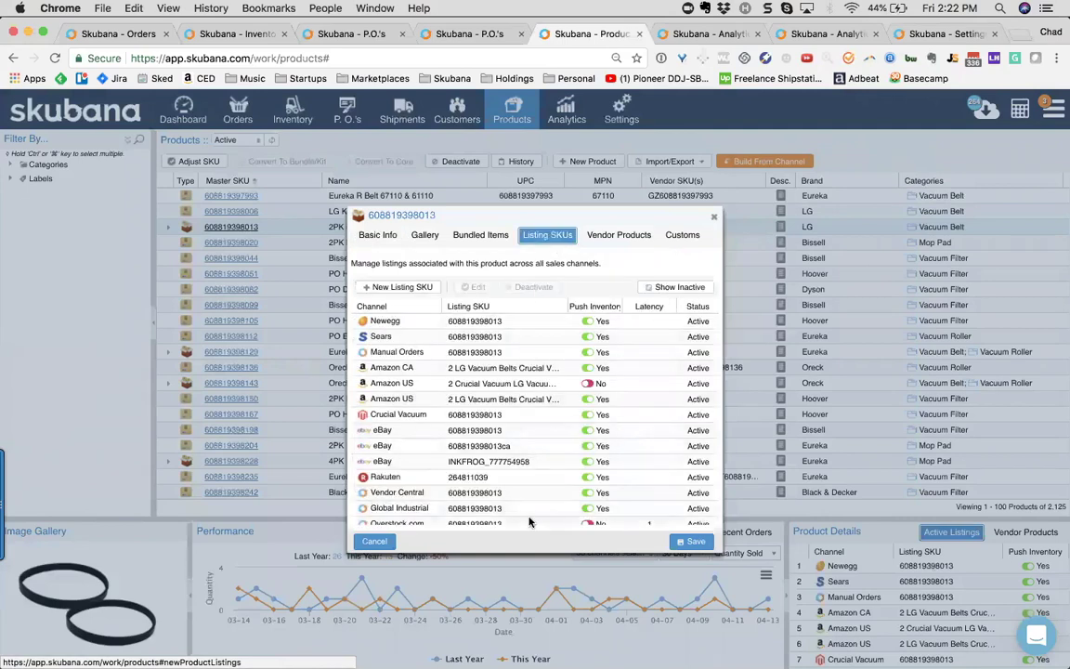
scroll(529, 520, down, 3)
scroll(525, 502, up, 3)
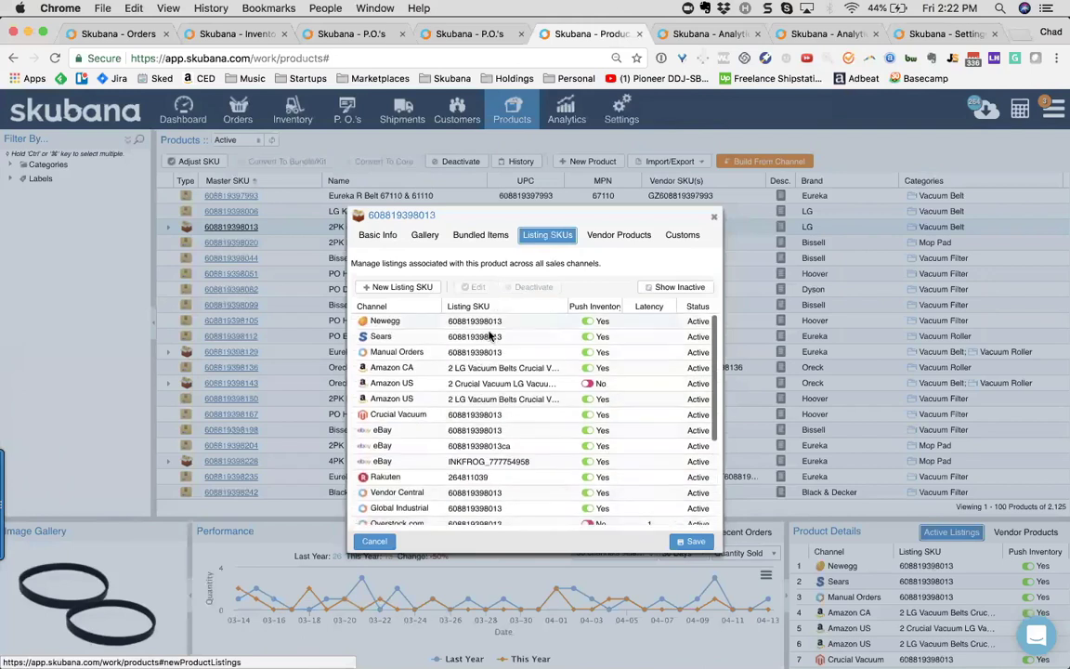
click(480, 235)
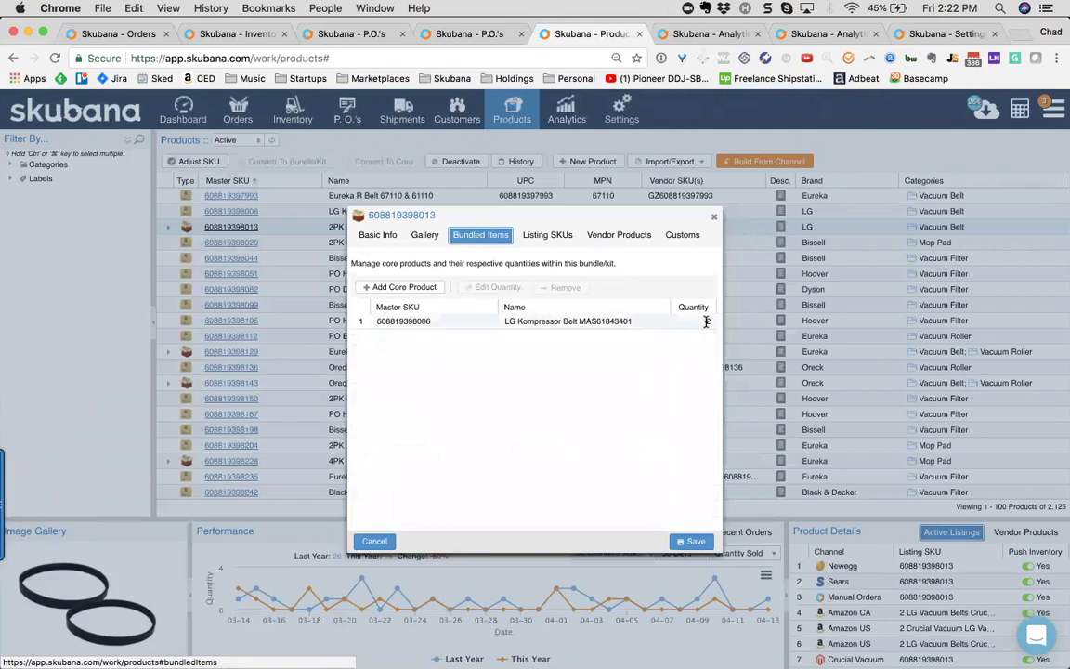
click(714, 221)
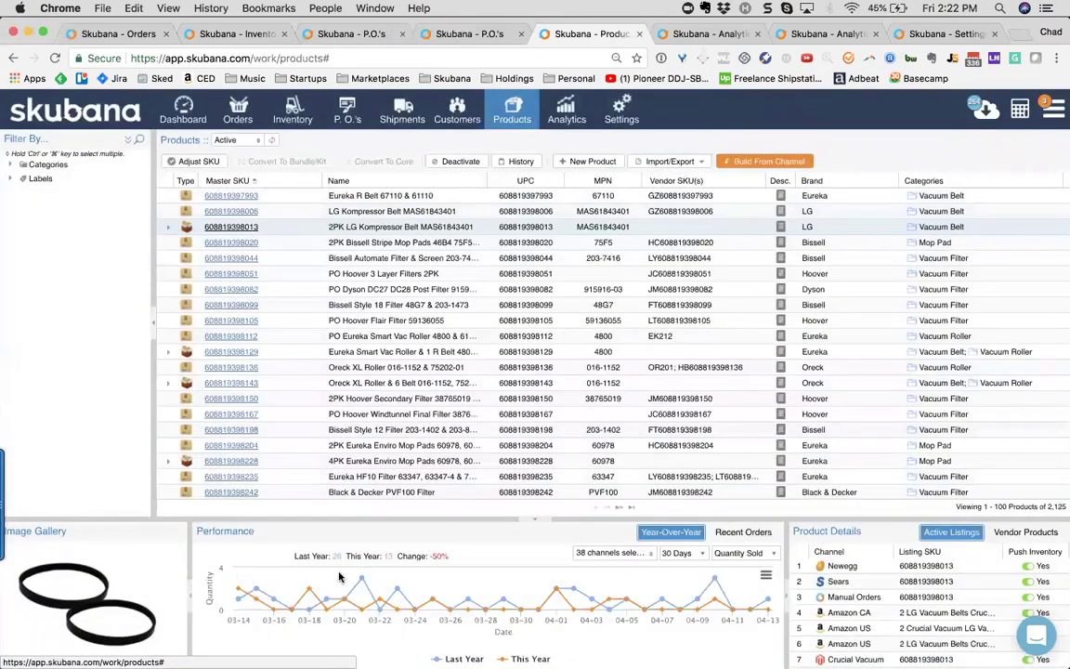
Check the 2PK belt bundle's year-over-year performance chart and its edit history, then close the history
mouse_move(725, 578)
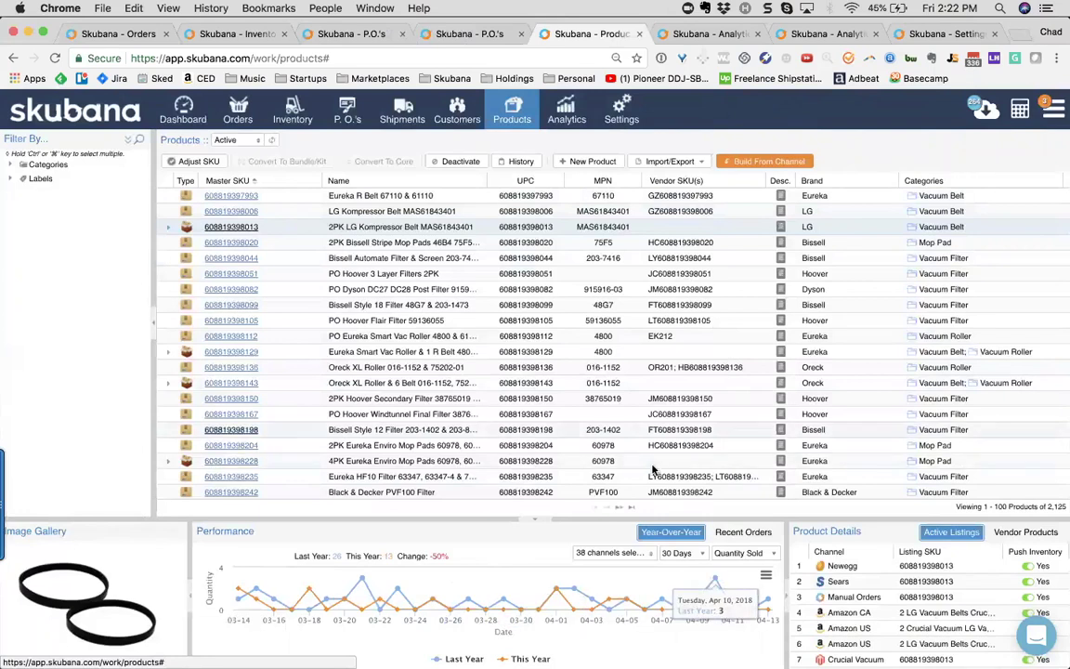
click(522, 162)
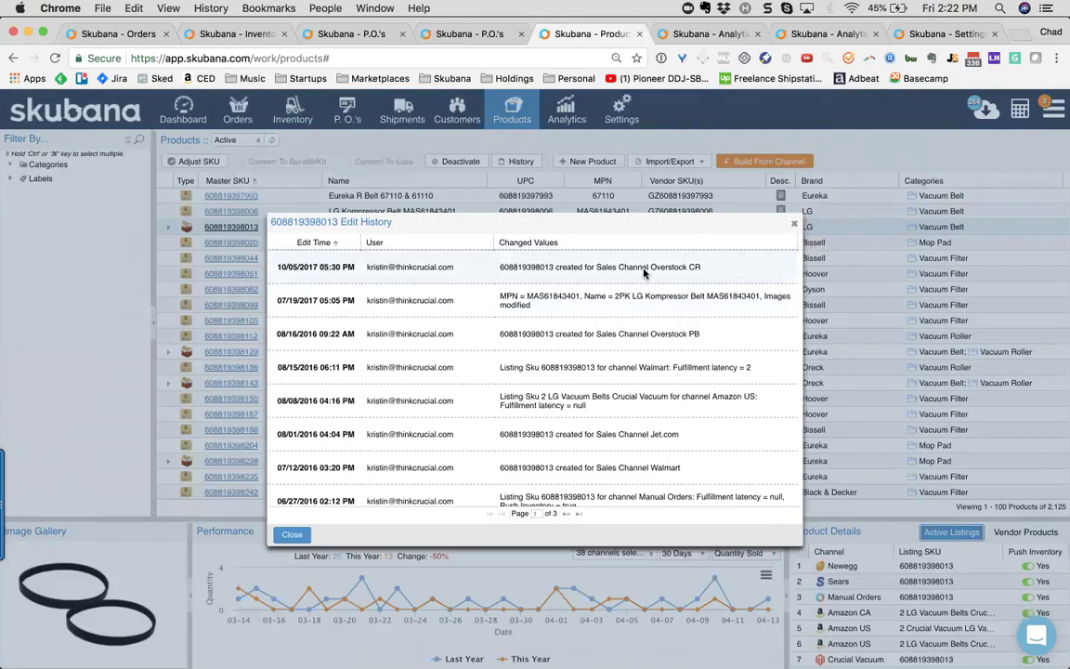
click(794, 223)
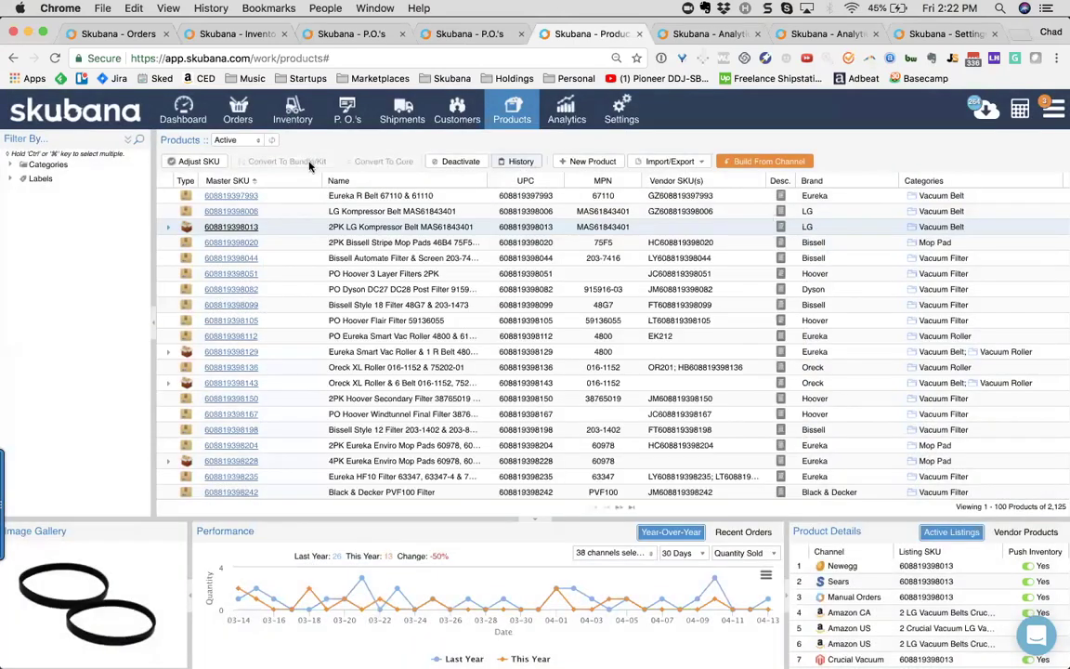
View the product search fields, return to the category and label filters, and switch to the orders awaiting shipment
click(135, 140)
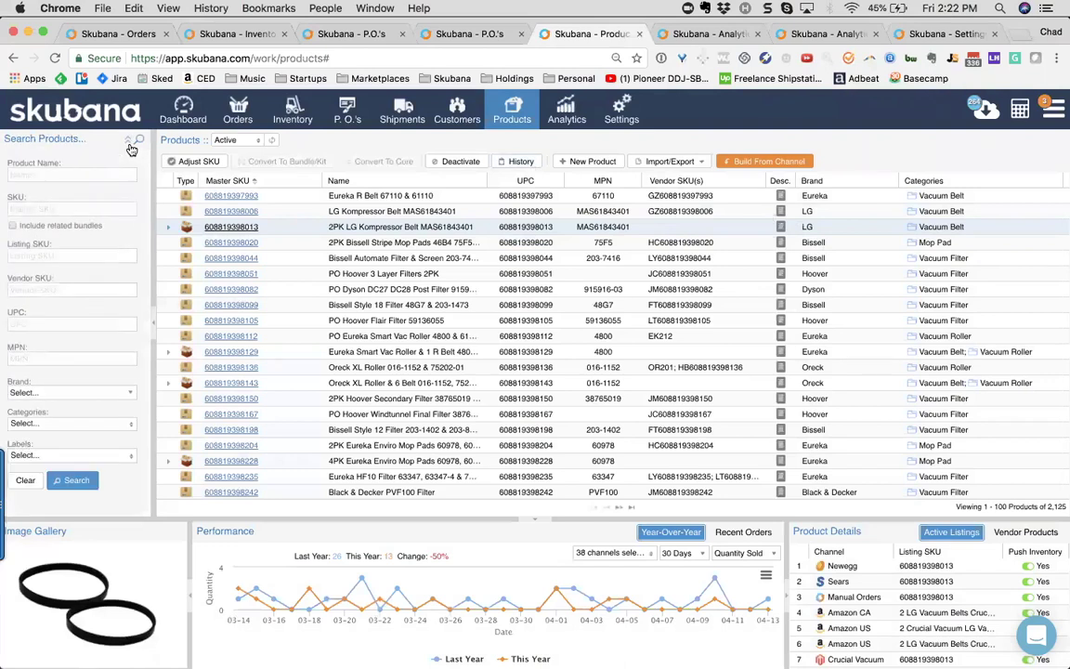
click(131, 146)
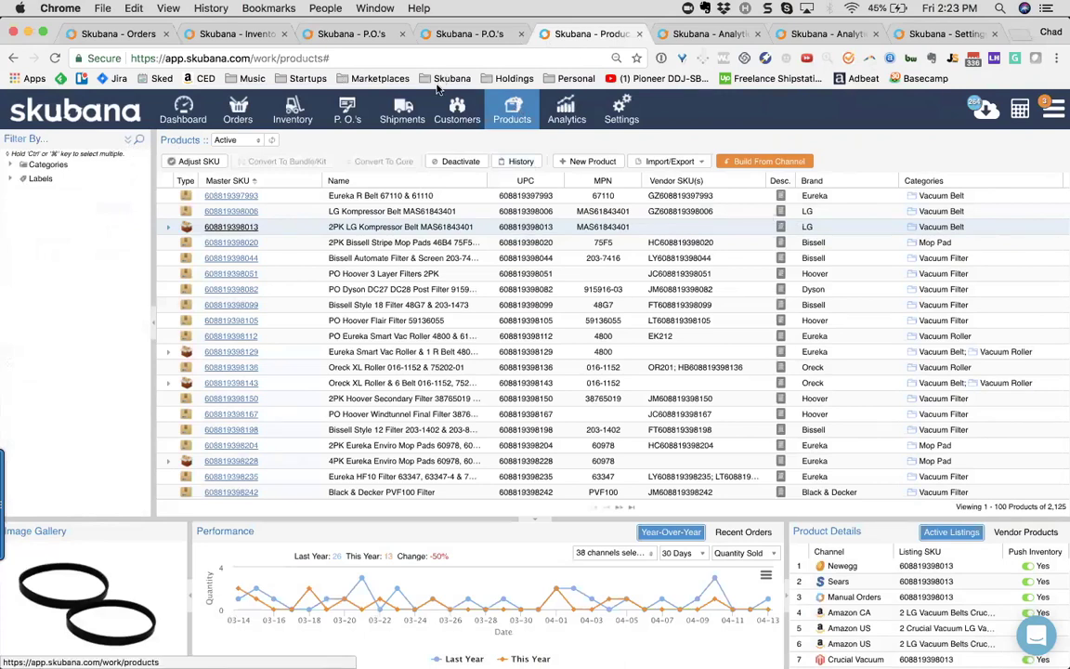
click(138, 35)
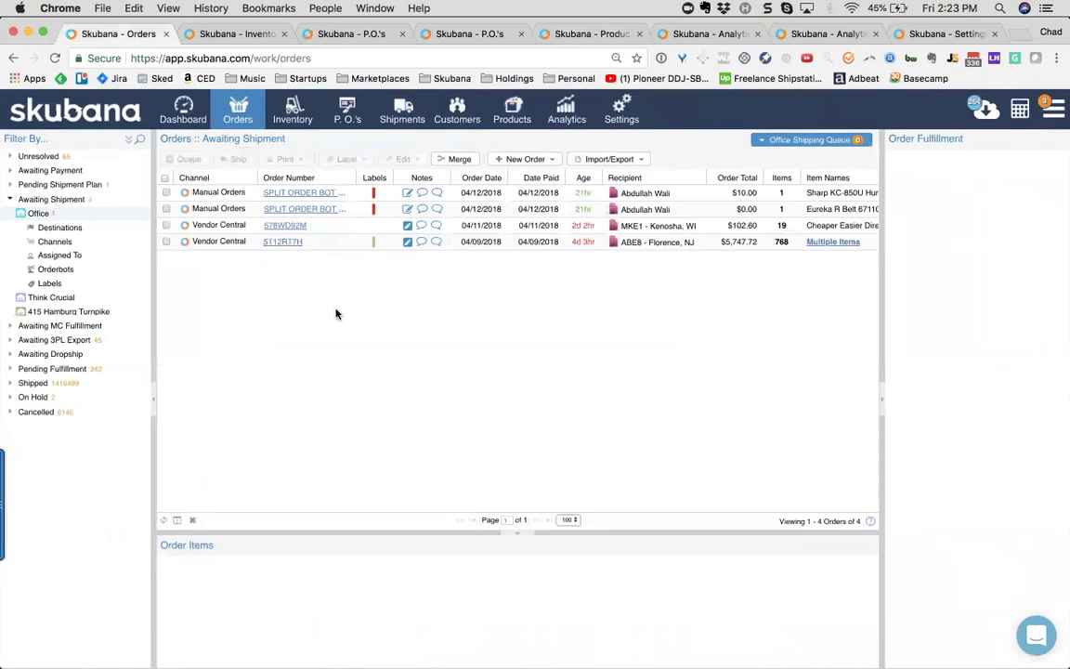
View the Awaiting Payment filters, then select the first order awaiting shipment and show its print options
click(58, 172)
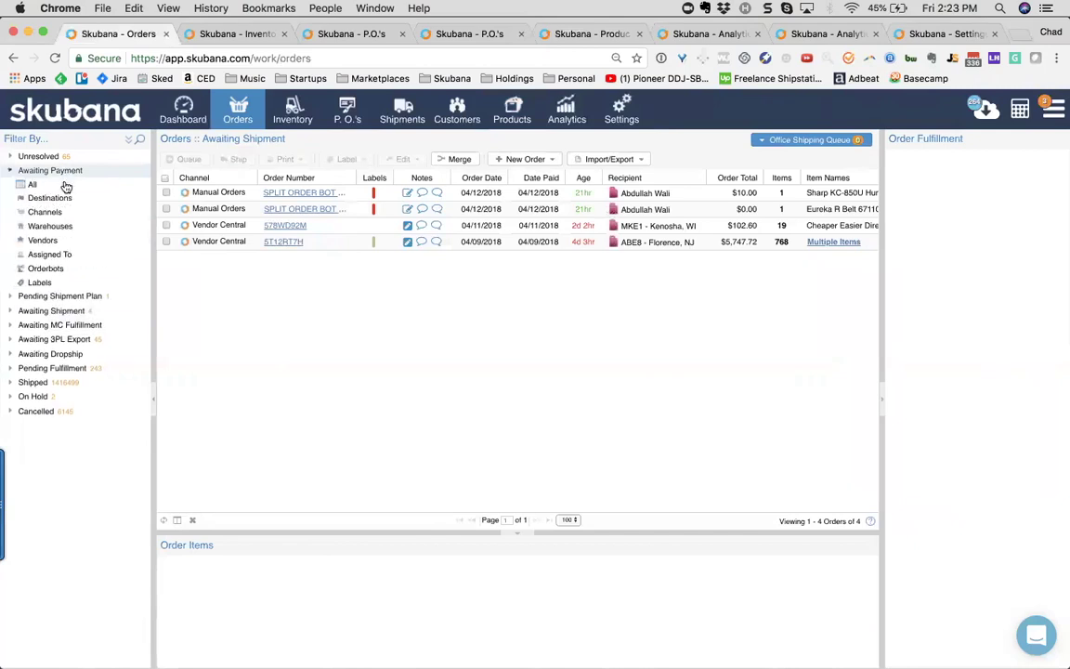
click(167, 192)
click(284, 159)
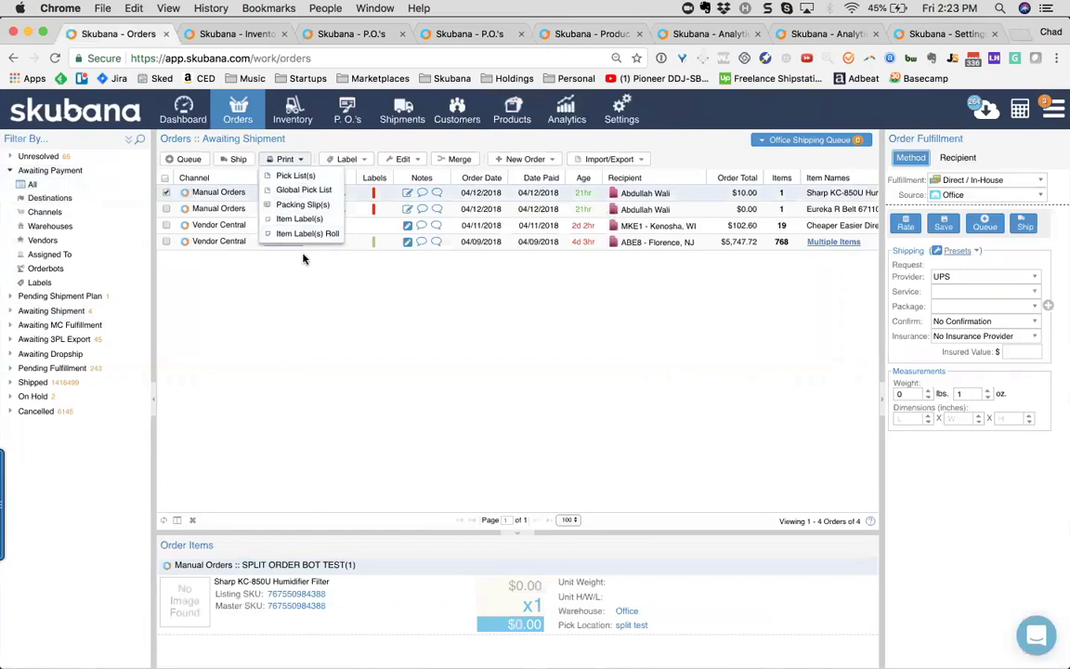
View the Awaiting MC Fulfillment distribution centers, then list the Swan orders awaiting 3PL export
click(66, 324)
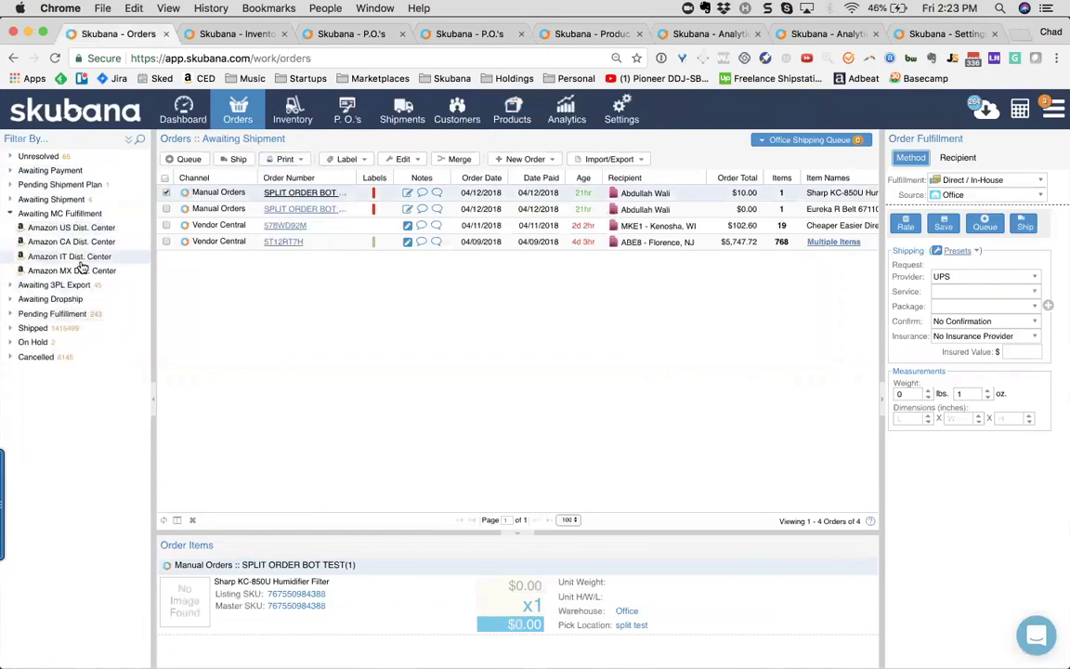
click(82, 284)
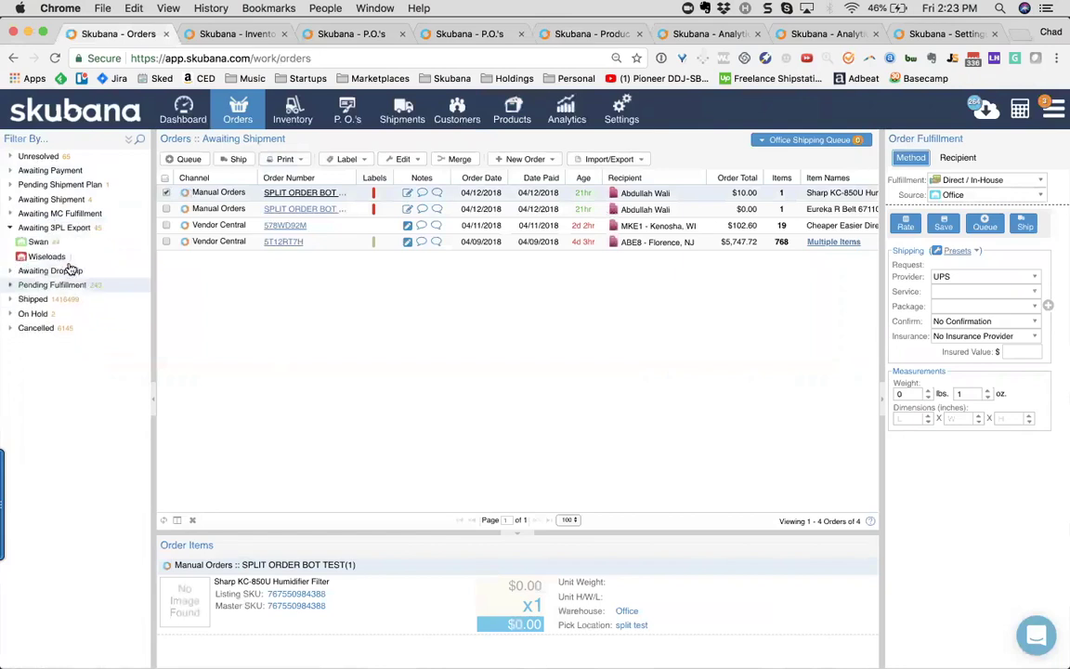
click(60, 247)
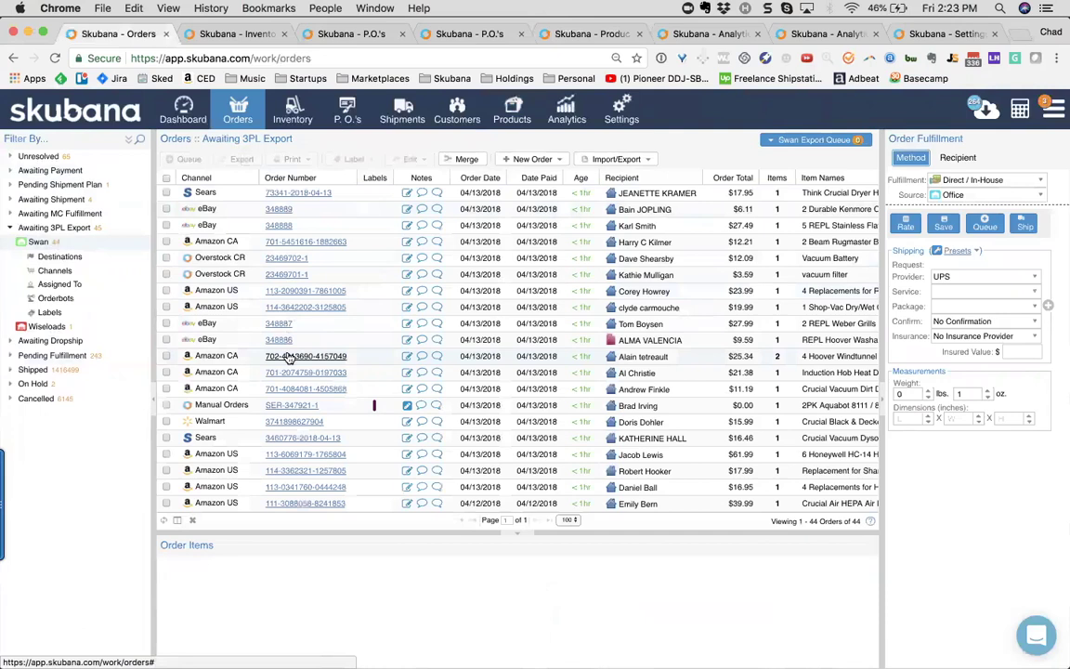
View the dropship vendors and the sales channels of shipped orders, then show the order search fields
click(49, 342)
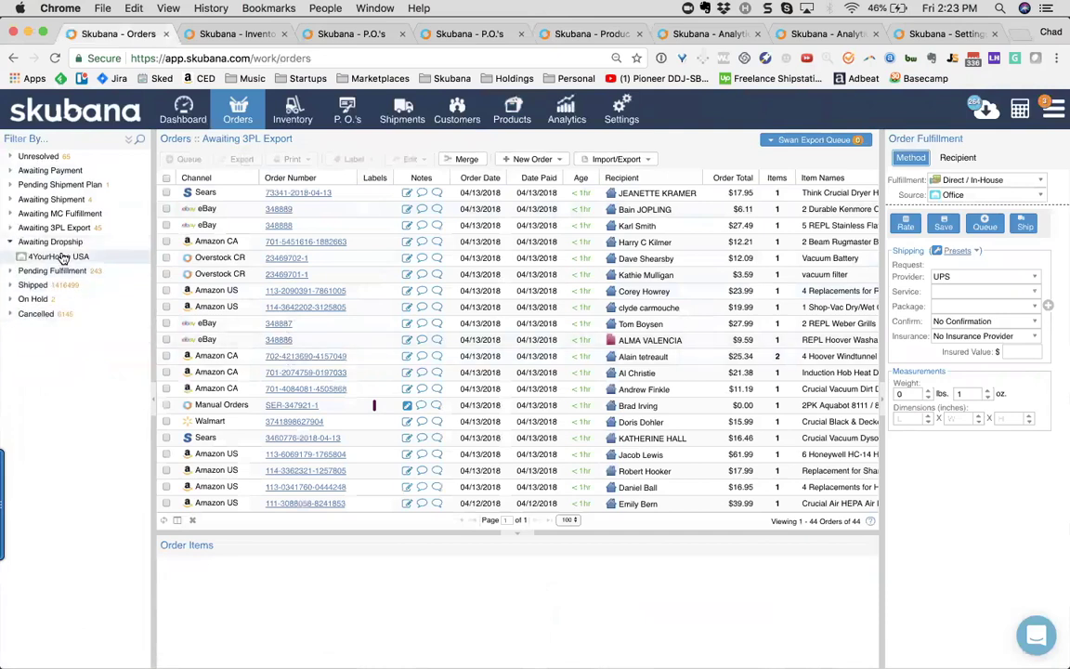
click(12, 287)
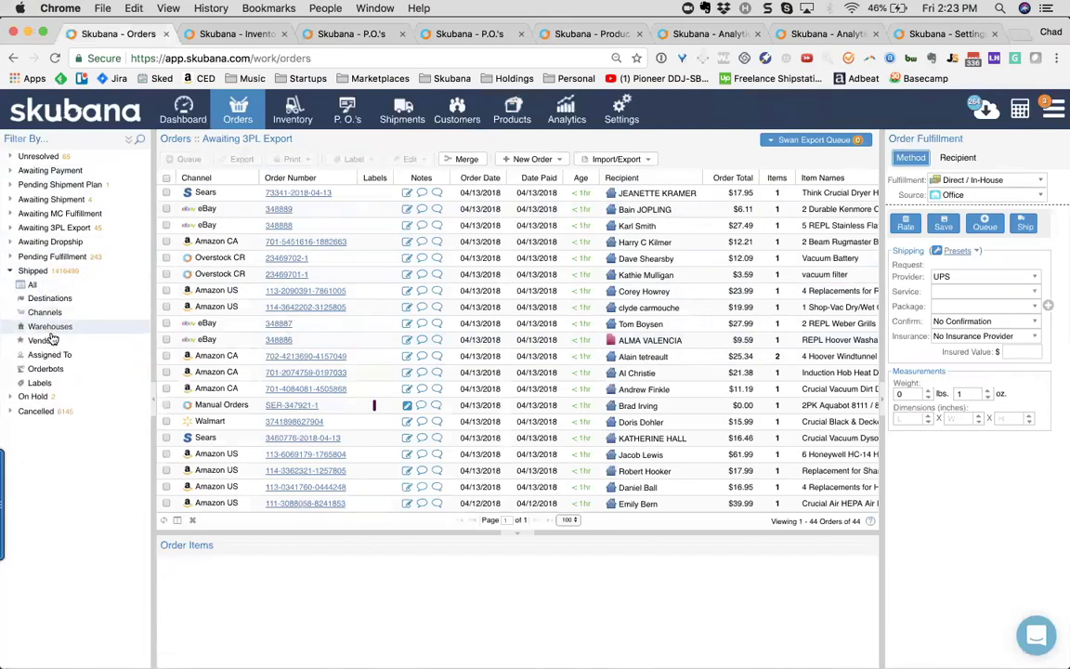
click(46, 313)
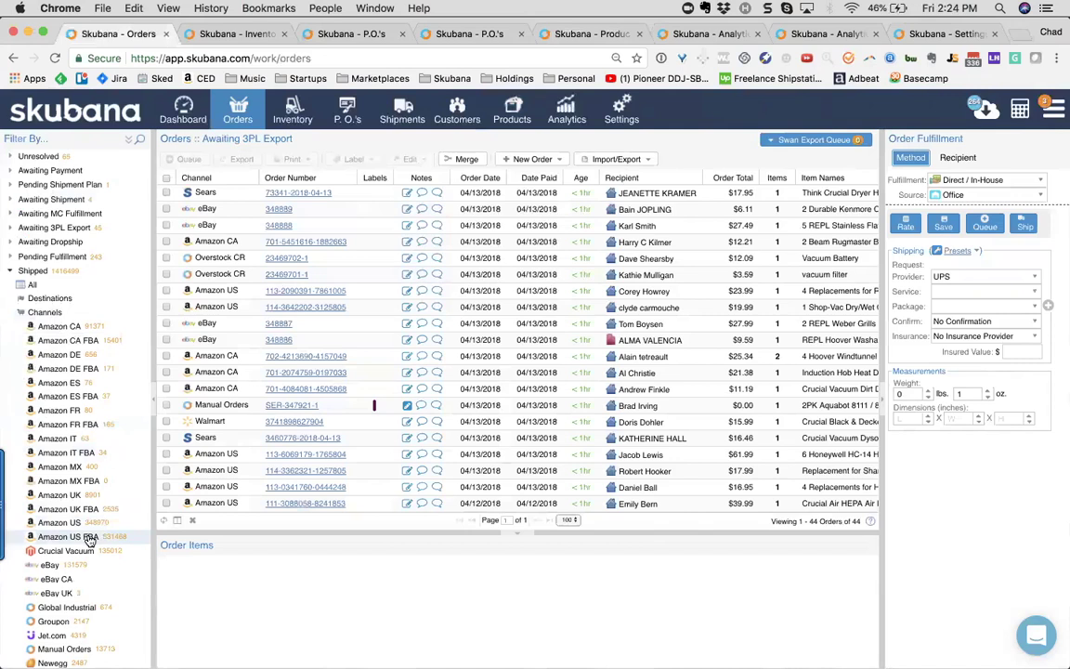
click(133, 140)
click(32, 436)
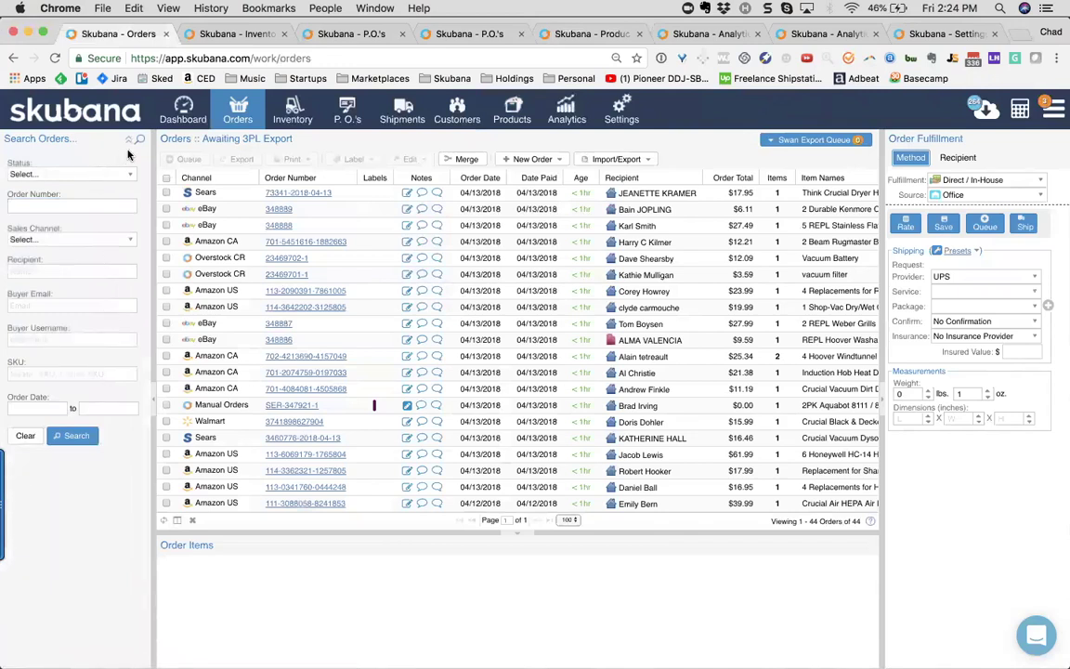
Start an FBA workflow order named DEMO MONDAYS from the Swan warehouse to the Amazon US distribution channel
click(538, 159)
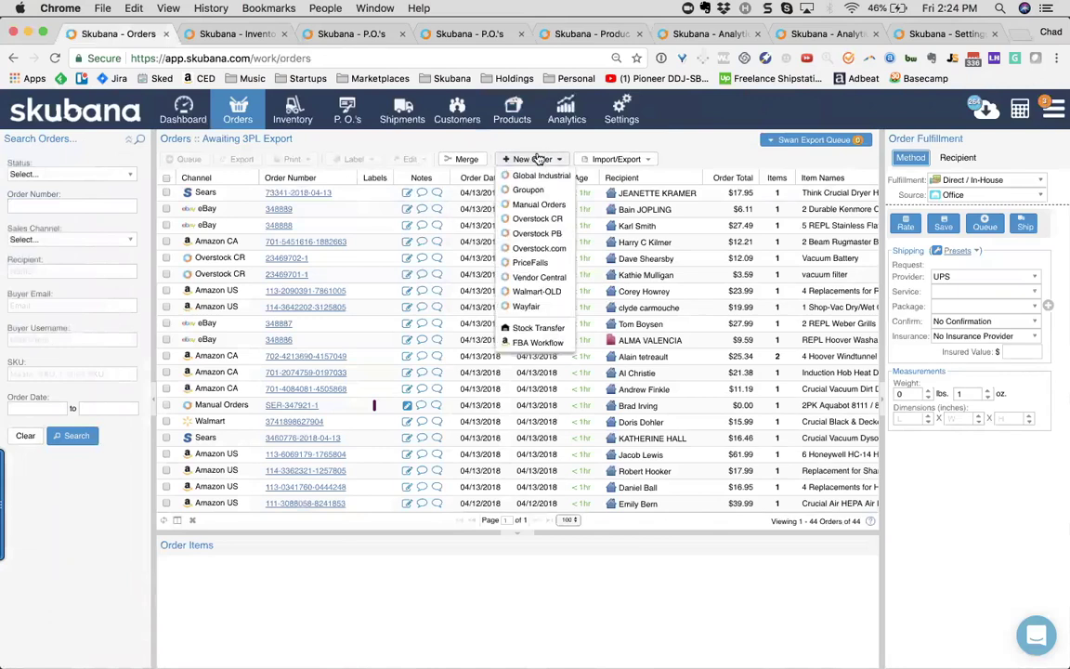
click(527, 343)
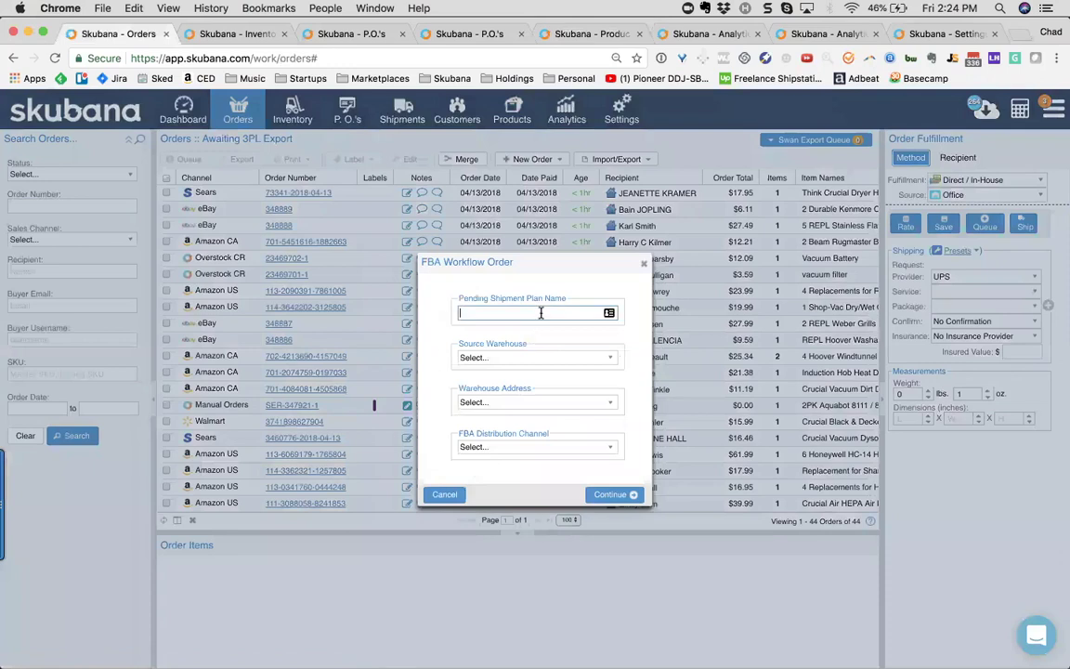
text(DEMO MONDAYS)
click(554, 359)
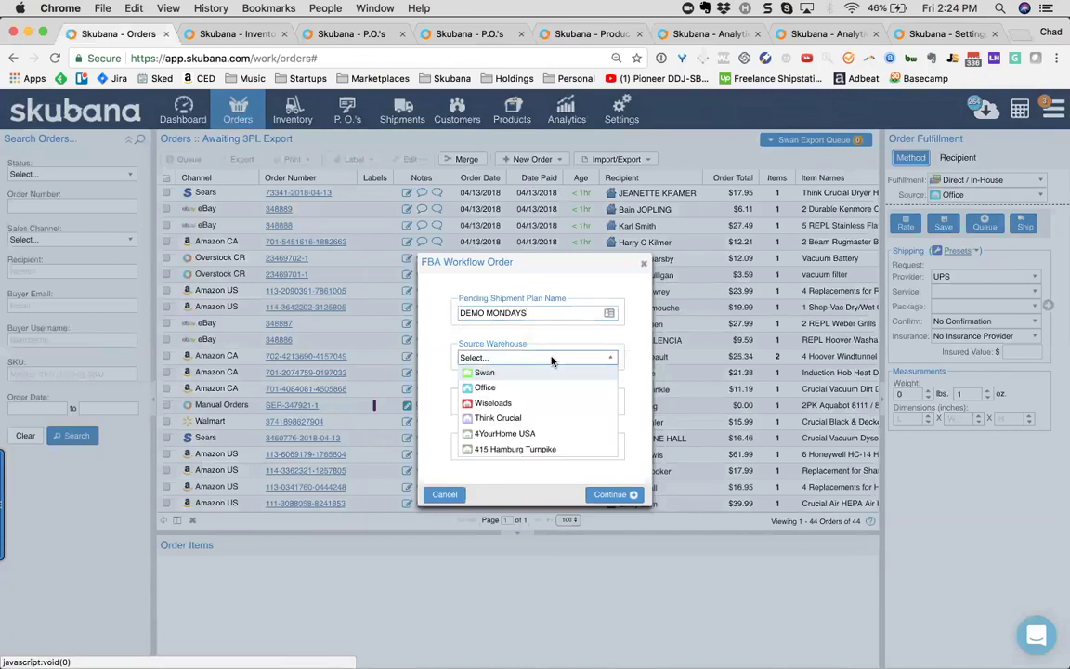
click(530, 373)
click(513, 448)
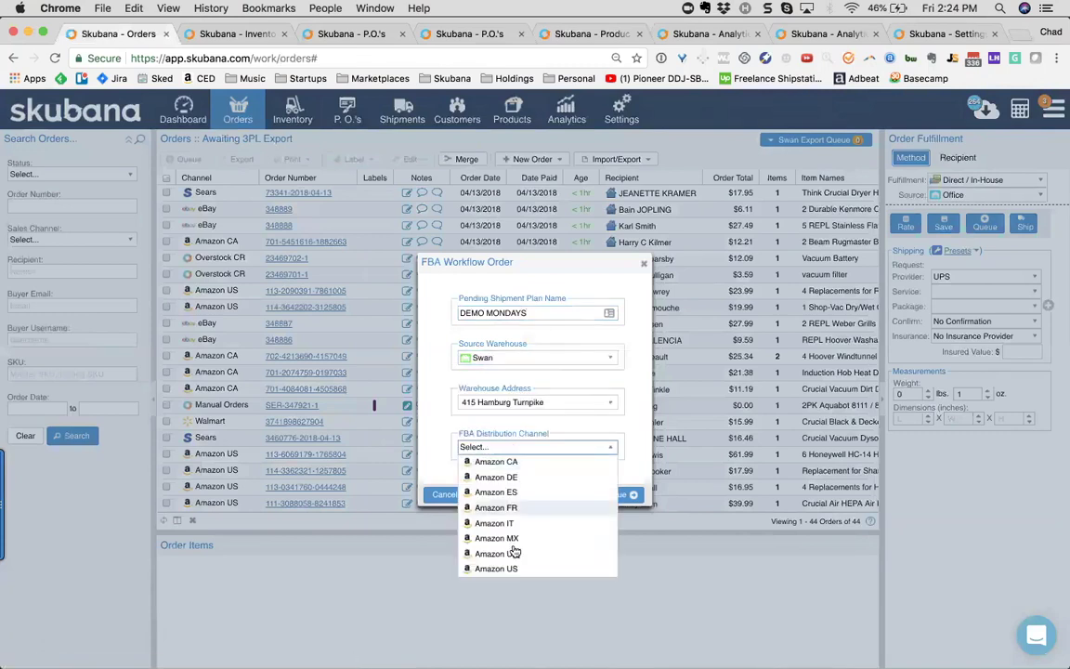
click(484, 564)
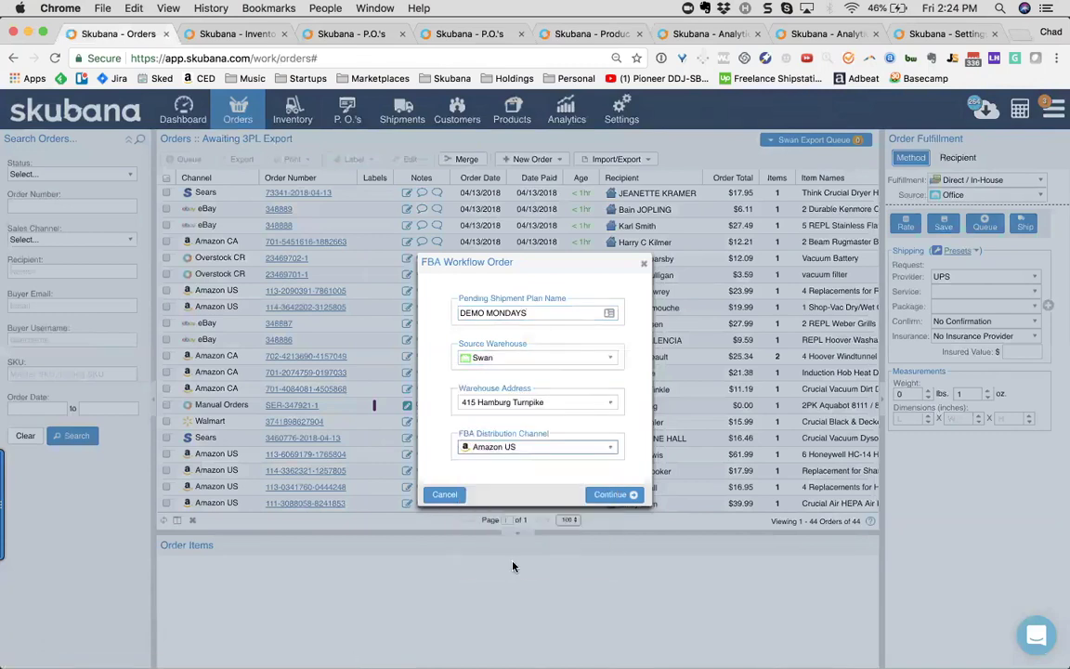
click(615, 494)
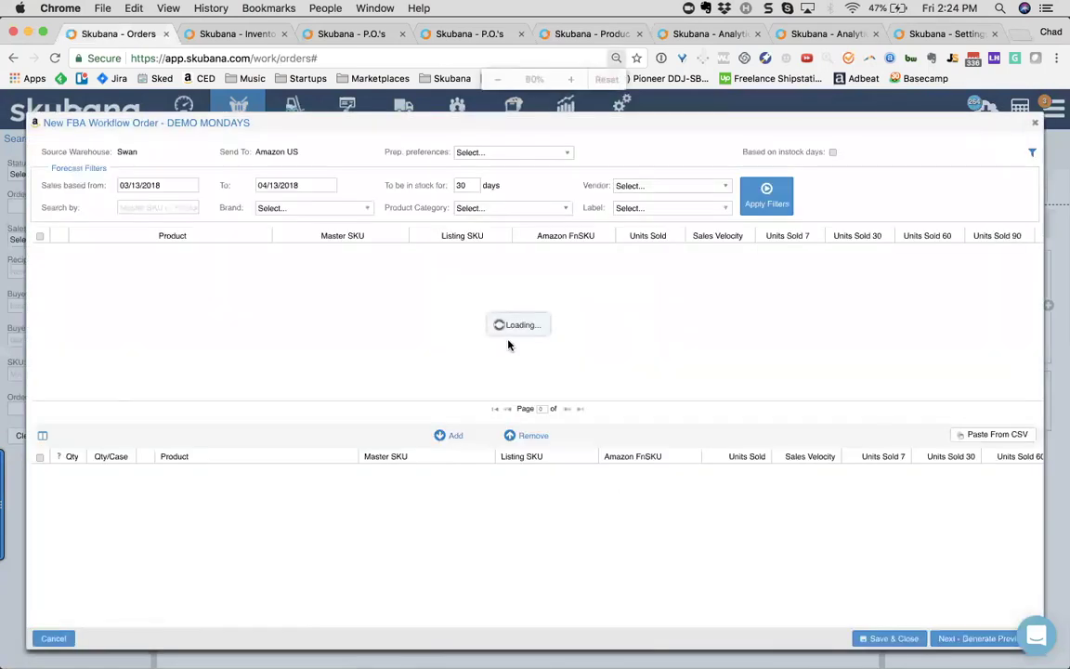
Examine the forecast's units sold, sales velocity, stock, transfer quantity, FBA fee and profit columns
key(ctrl+minus)
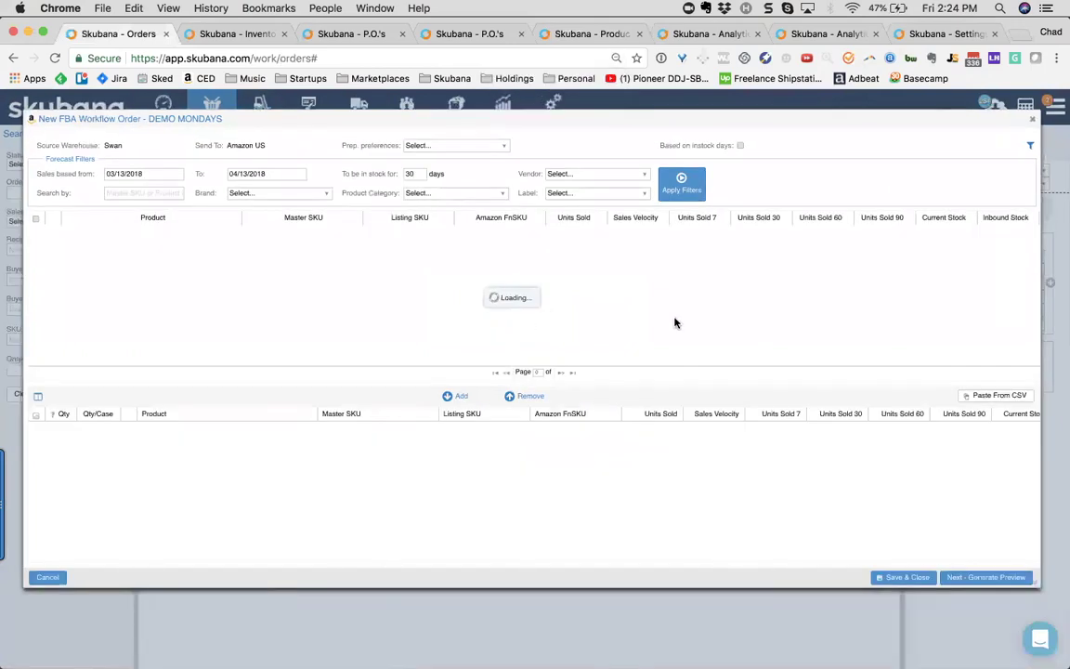
scroll(675, 323, right, 5)
scroll(675, 322, right, 5)
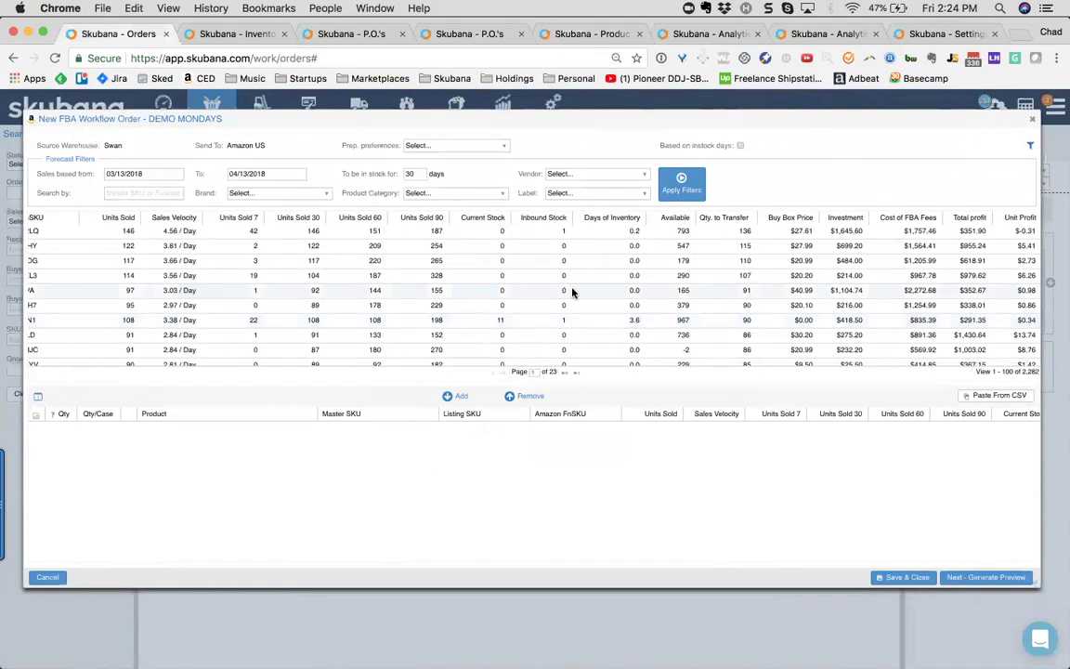
scroll(572, 292, left, 2)
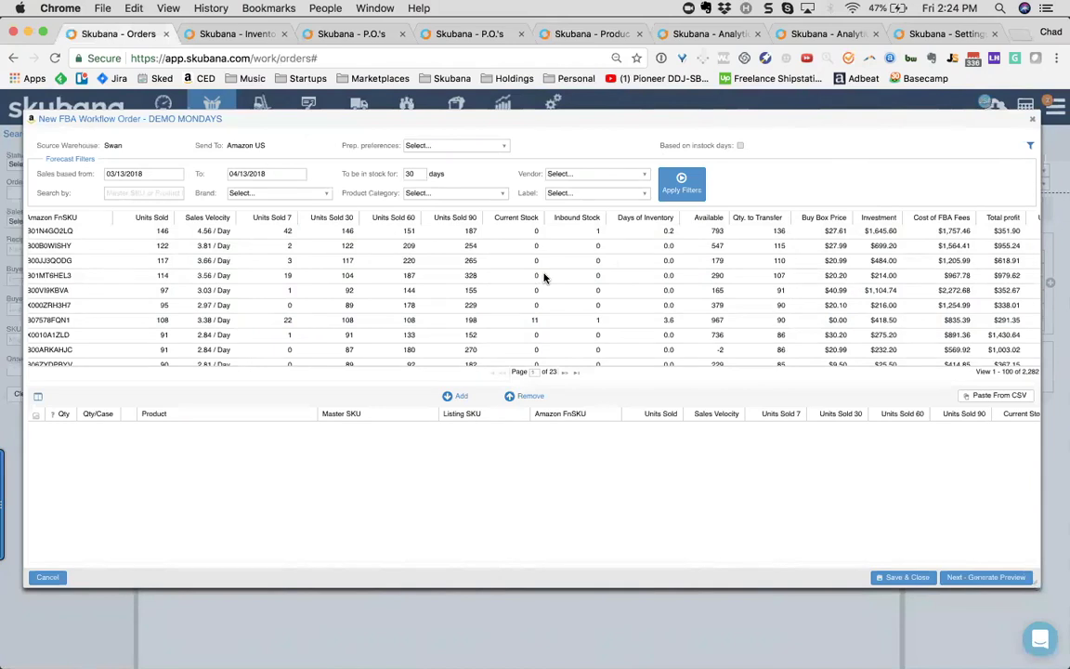
scroll(545, 276, right, 2)
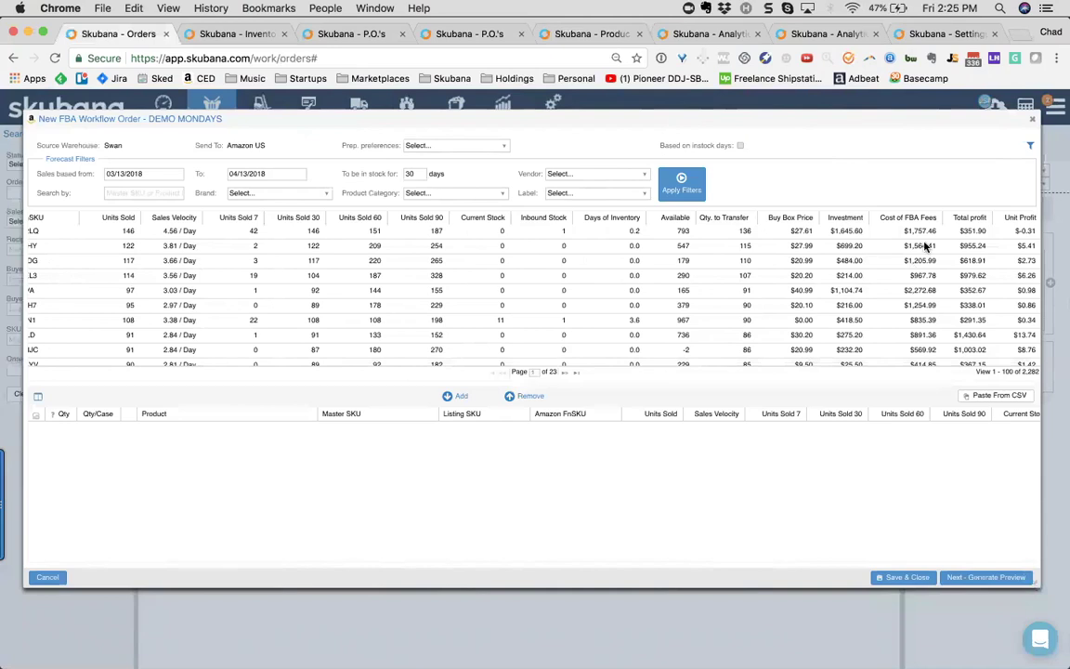
Sort the forecast products by total profit, highest first and then lowest first
click(970, 219)
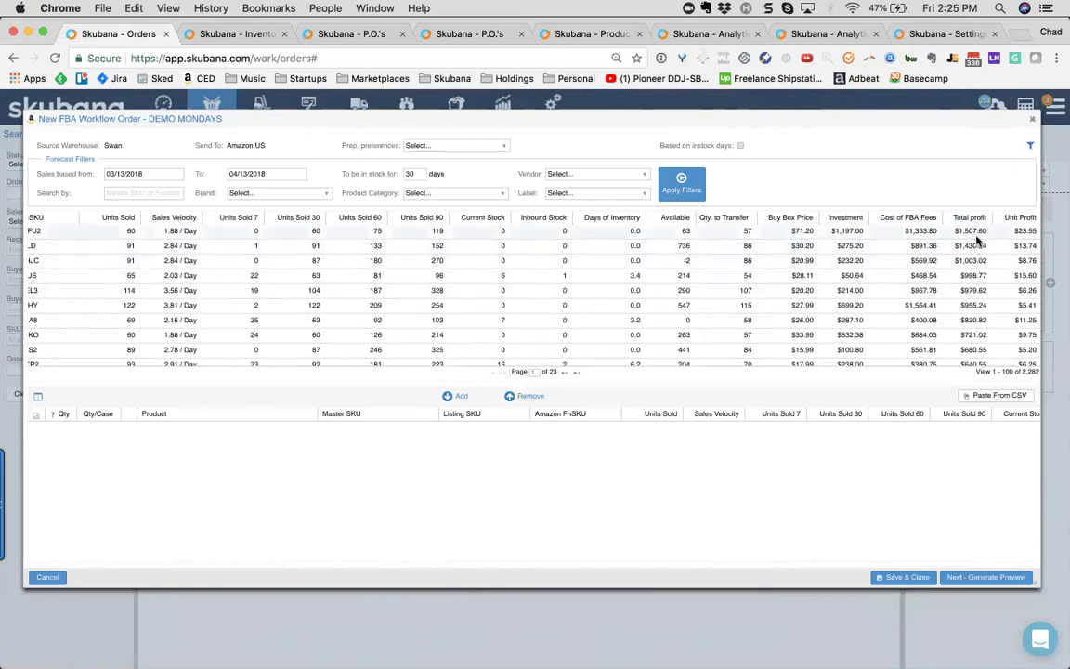
click(973, 220)
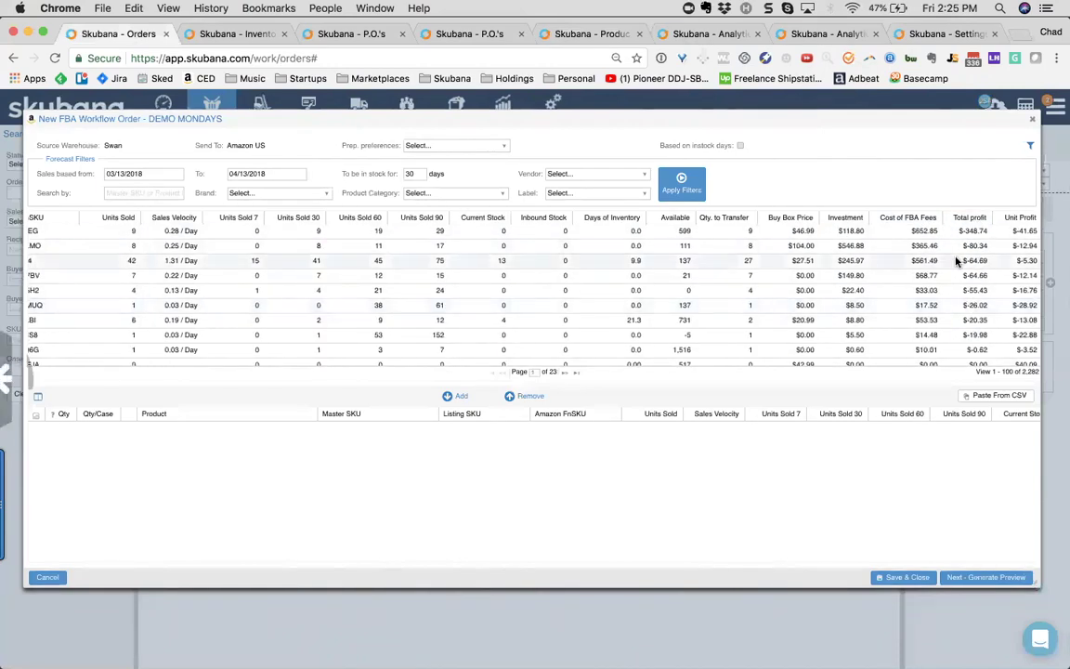
scroll(840, 277, left, 2)
scroll(835, 276, left, 5)
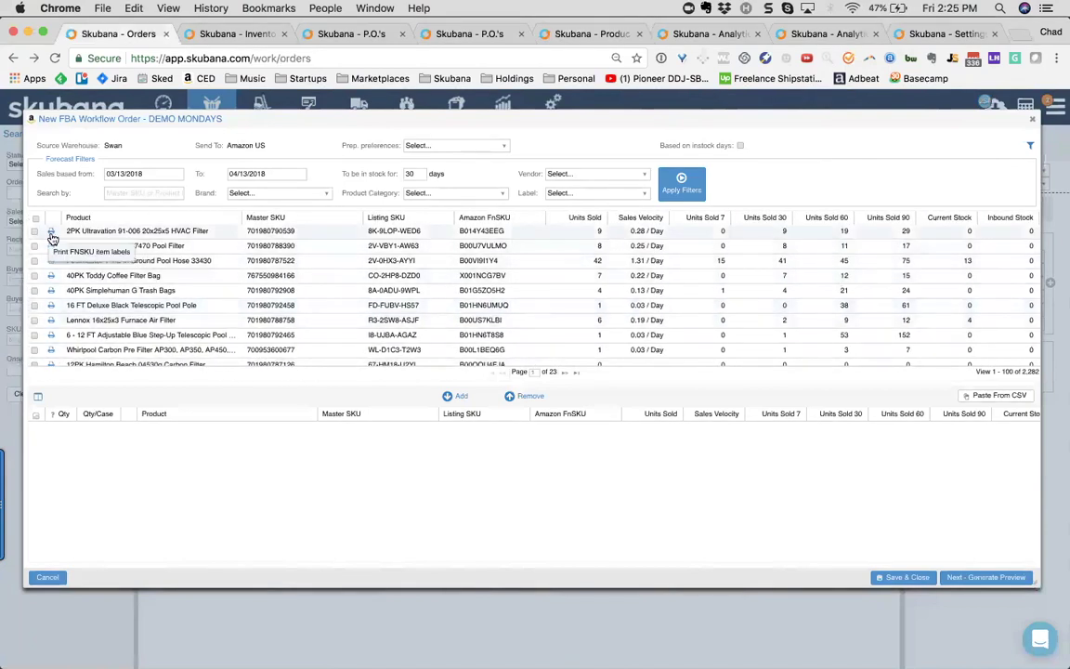
Download a PDF of 30 FNSKU labels for the 2PK Ultravation 91-006 HVAC Filter, view it and close it
click(51, 233)
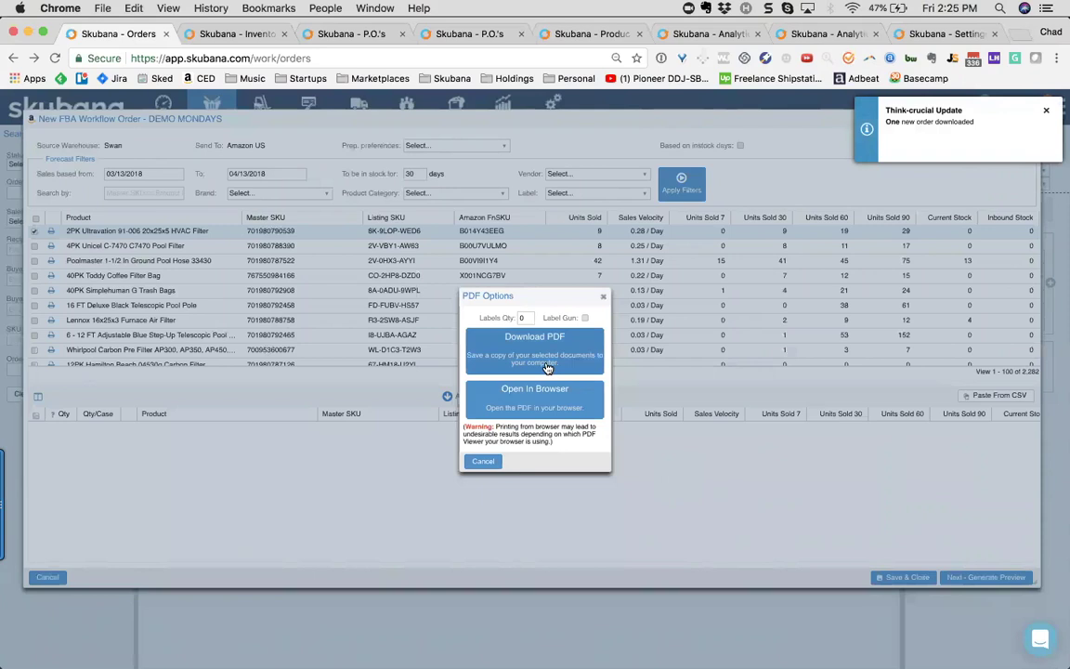
double_click(522, 317)
text(3)
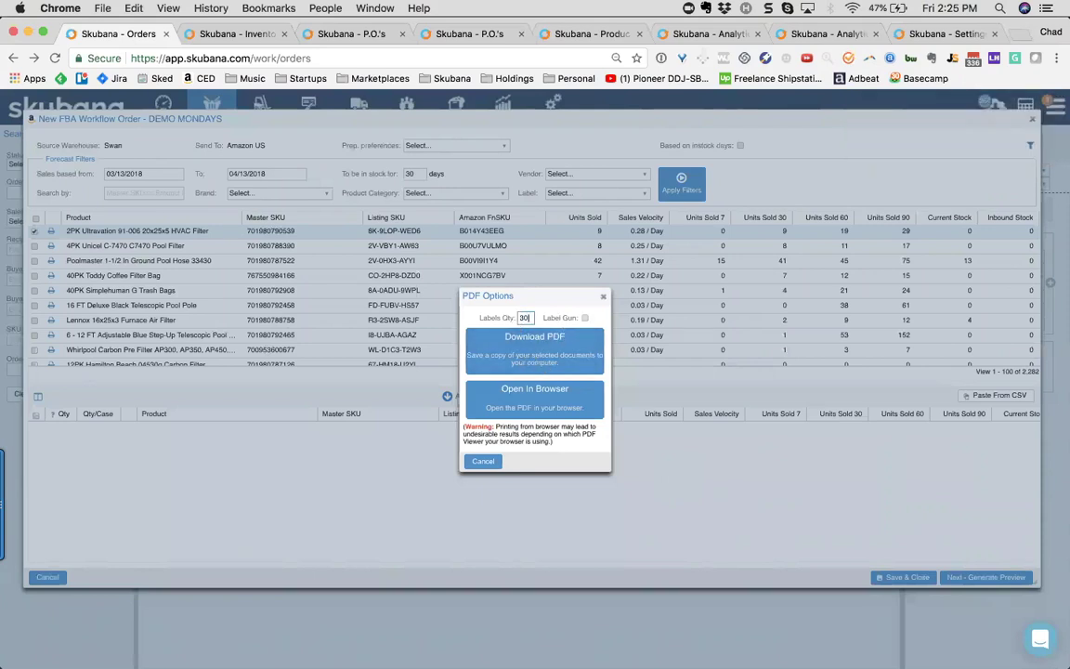
click(561, 361)
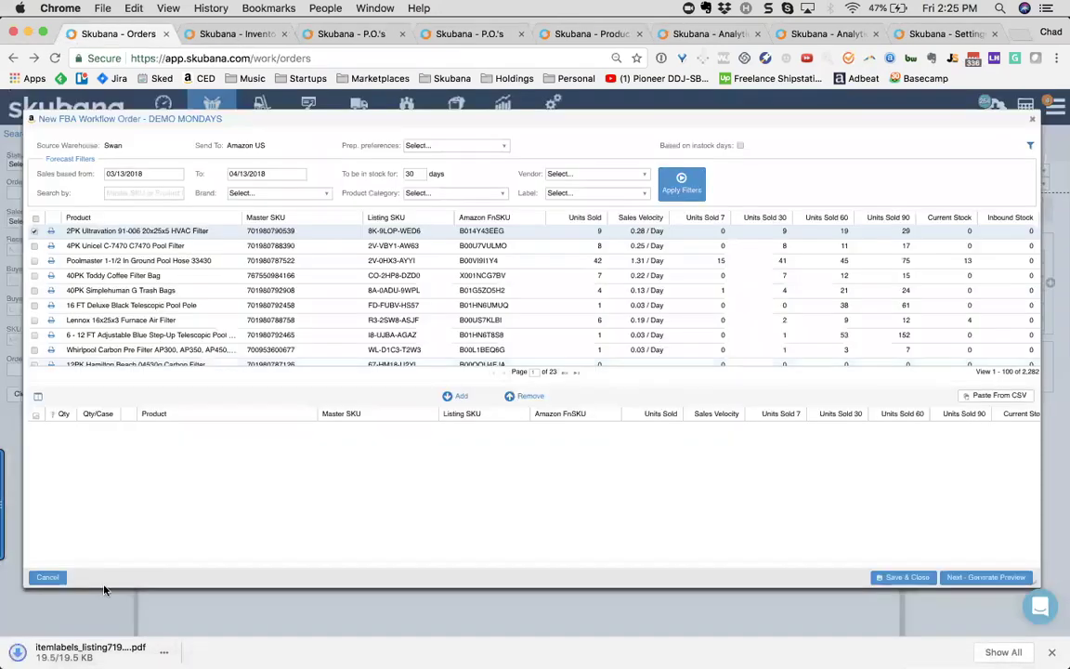
click(90, 648)
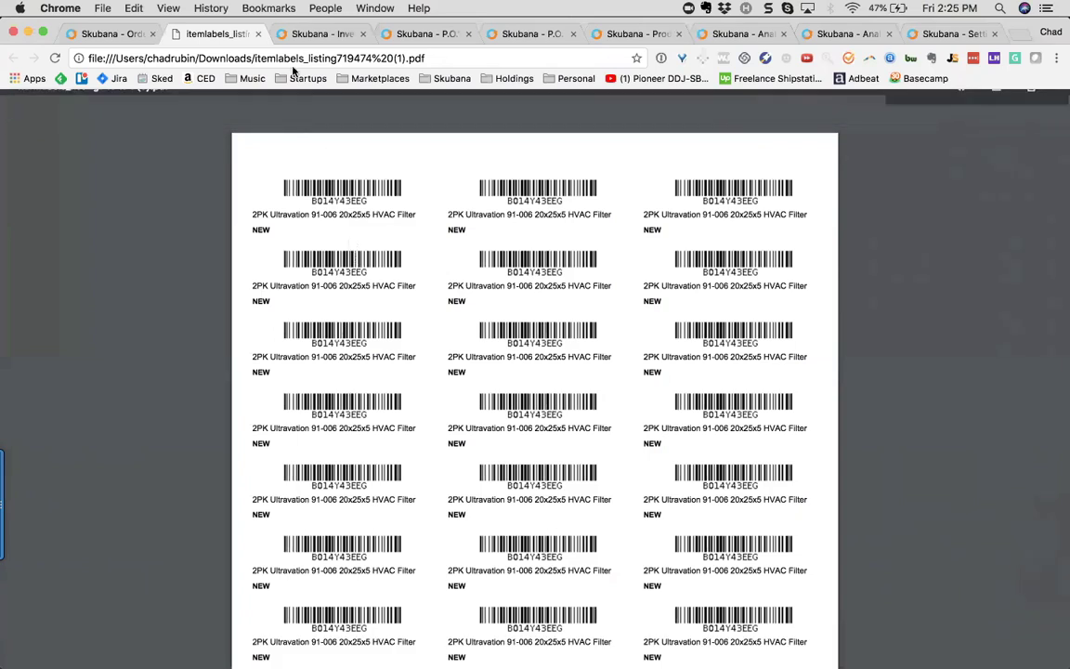
click(259, 34)
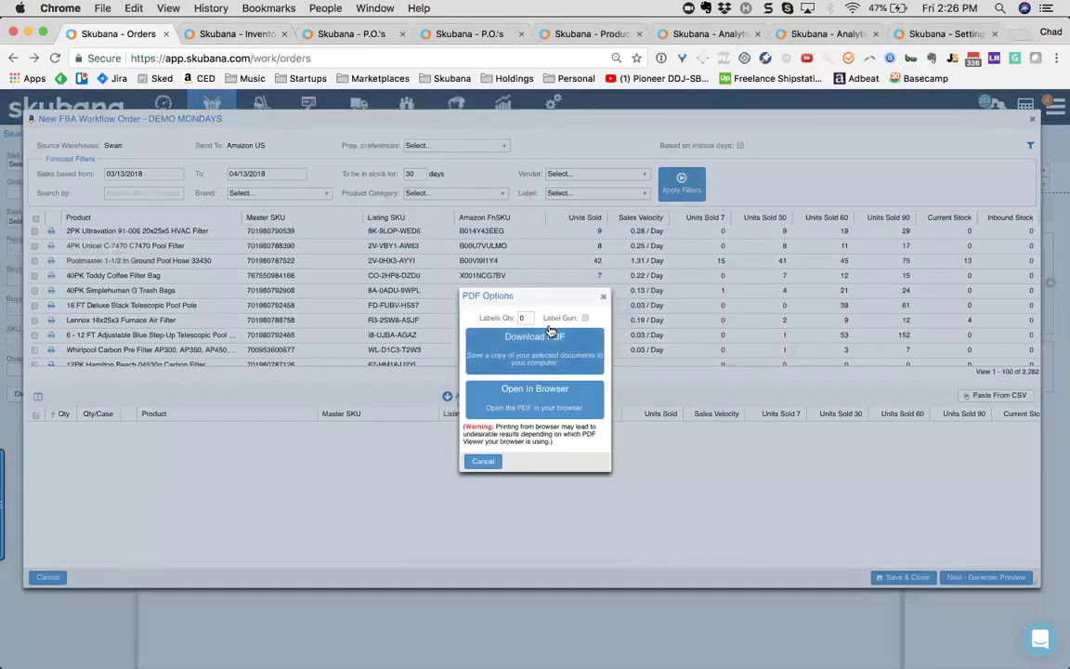
Open 30 label gun format FNSKU labels for the 2PK Ultravation filter in the browser, then close them
double_click(521, 318)
text(30)
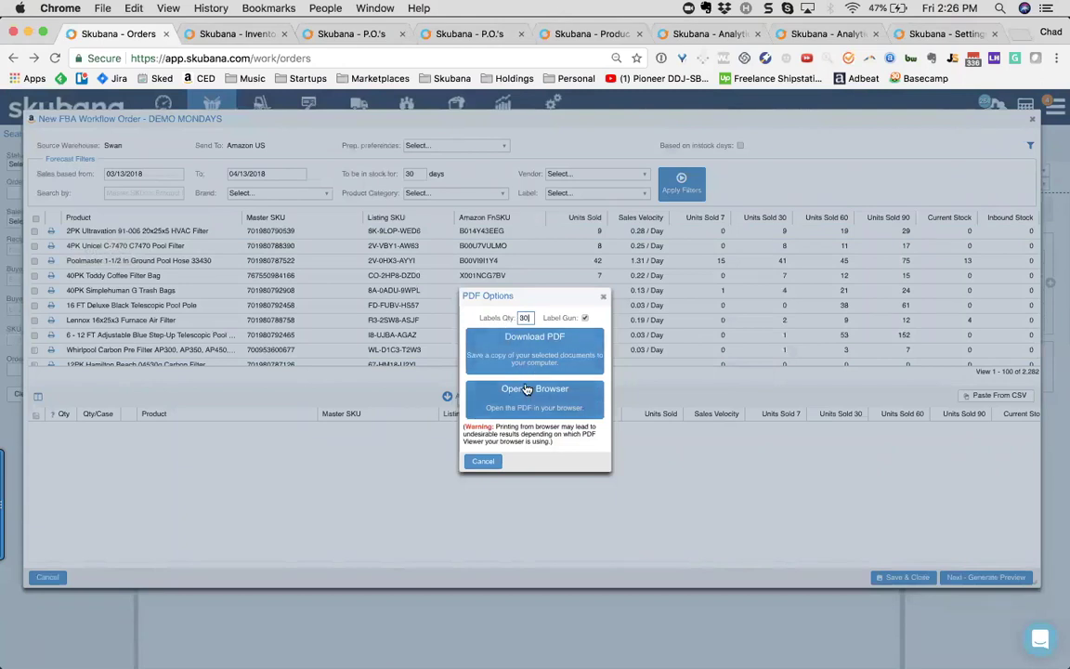
click(525, 393)
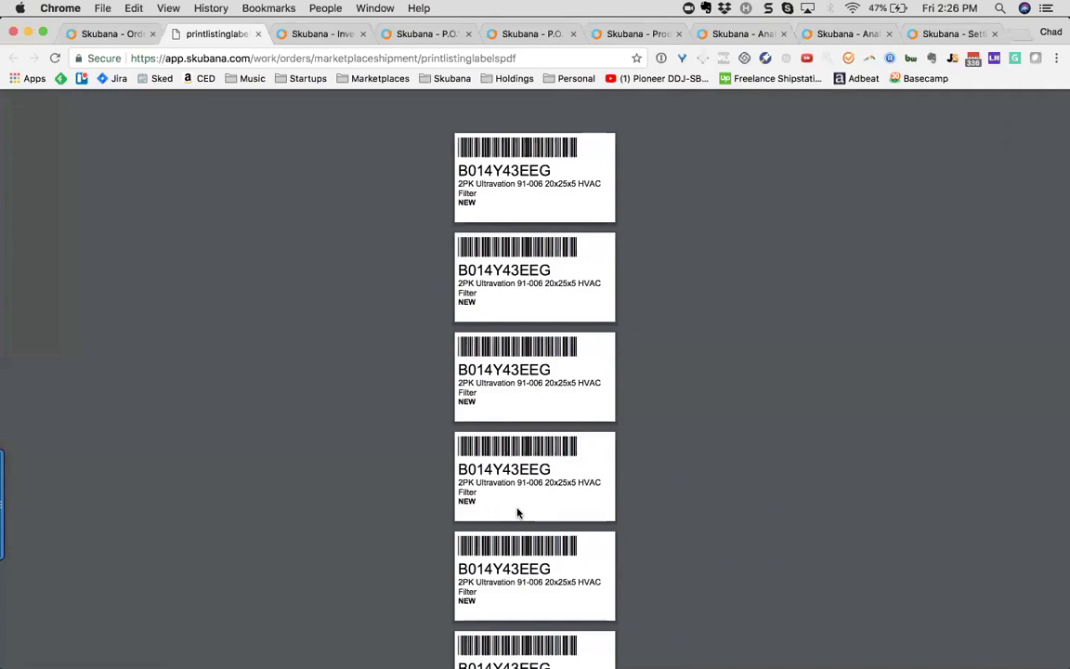
key(super+w)
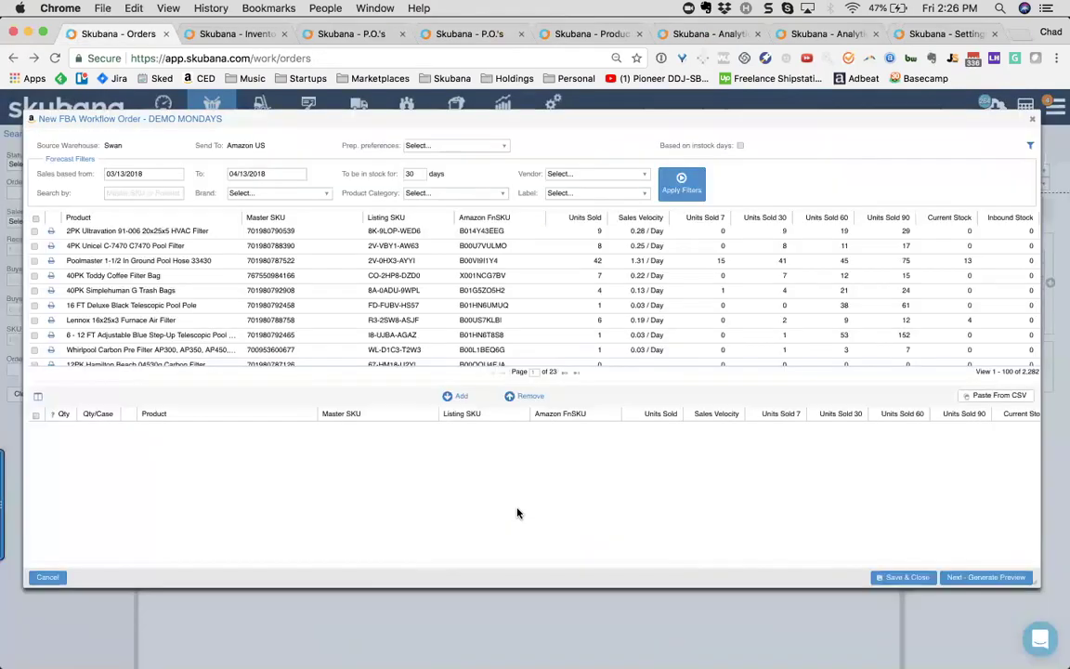
Add the first three forecast products to the FBA shipment, then cancel the workflow order
click(34, 231)
click(34, 245)
click(34, 260)
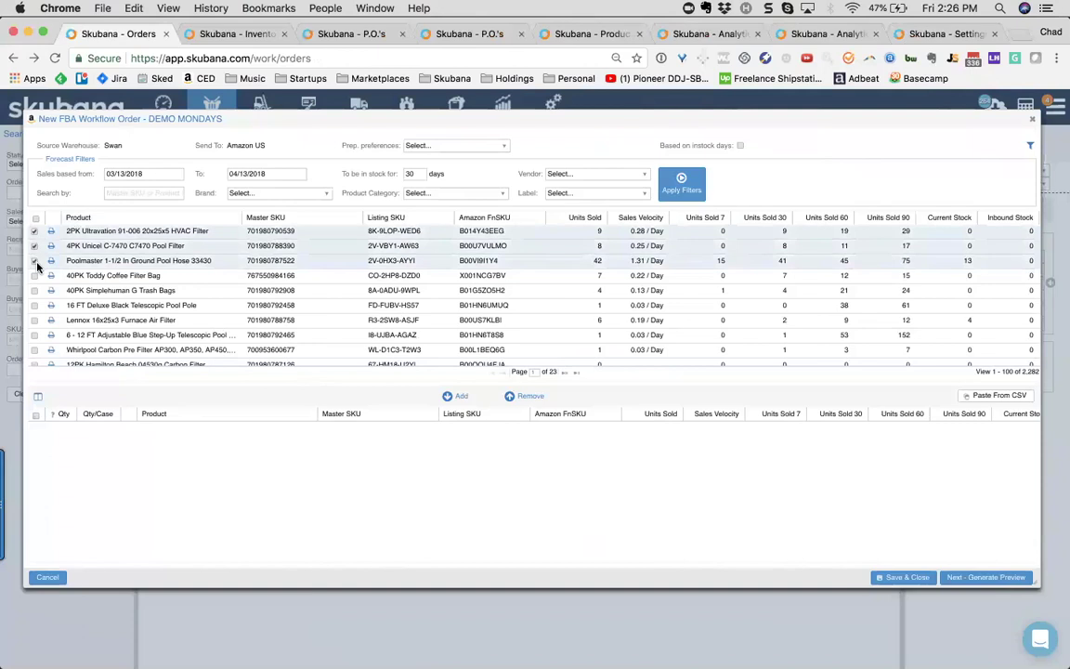
click(449, 395)
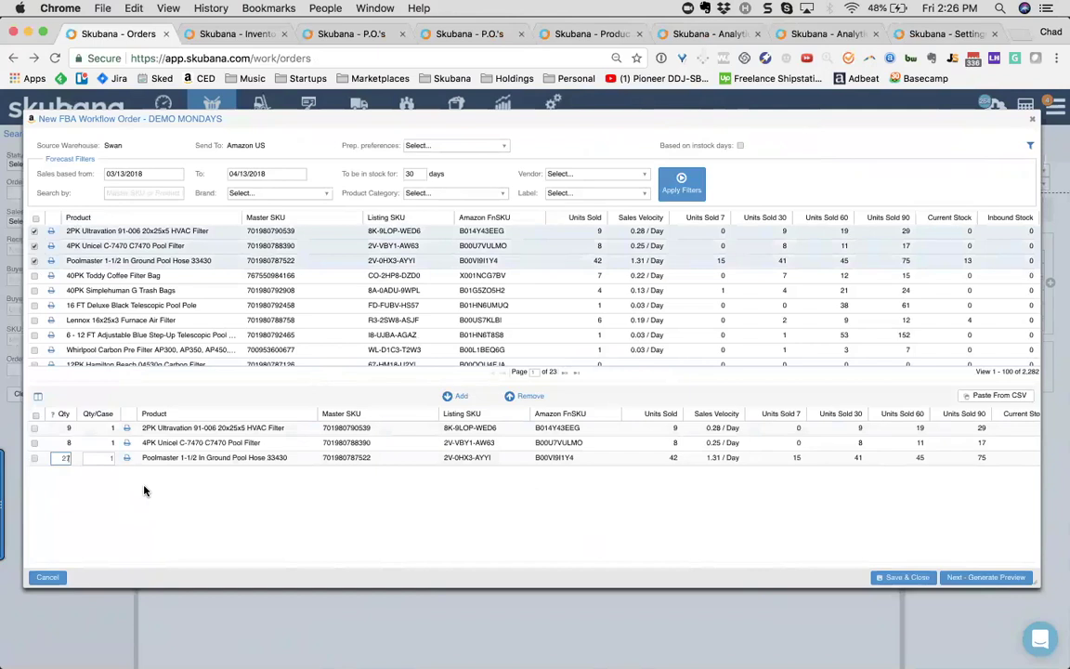
click(47, 576)
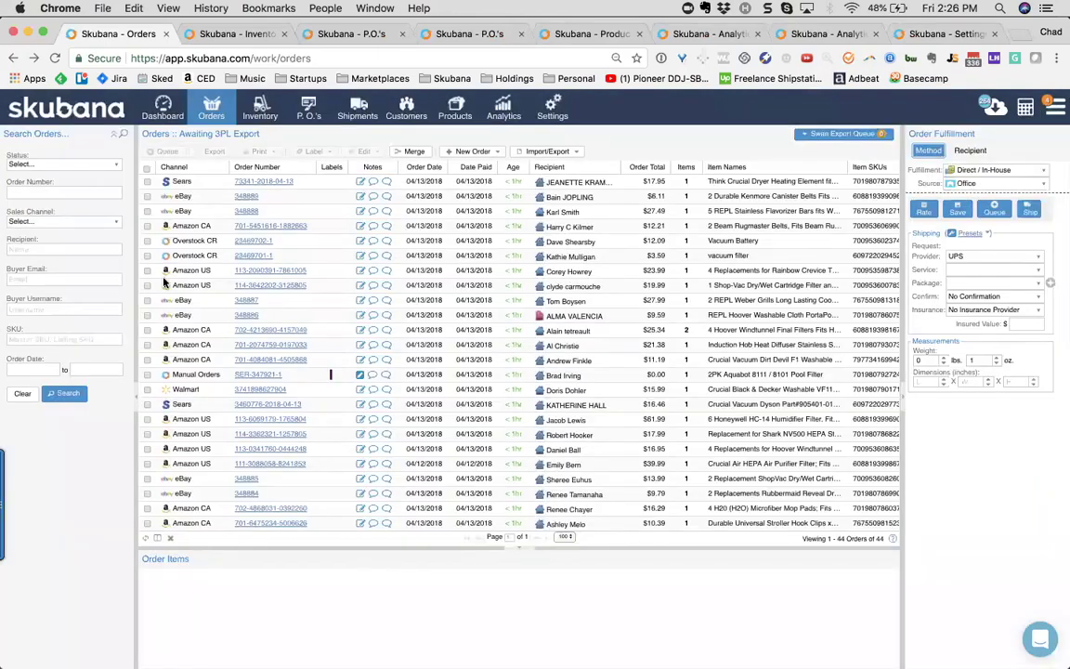
Leave the order search for the inventory stock list and view the LG Kompressor Belt's Amazon US Dist. Center stock details
click(114, 134)
click(263, 35)
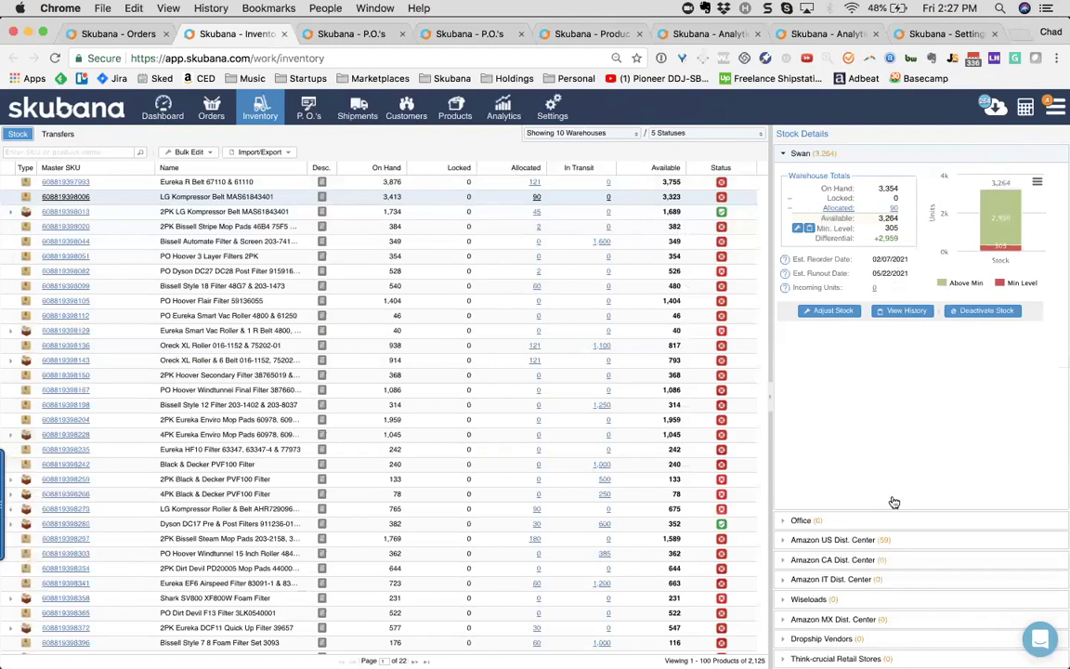
click(863, 540)
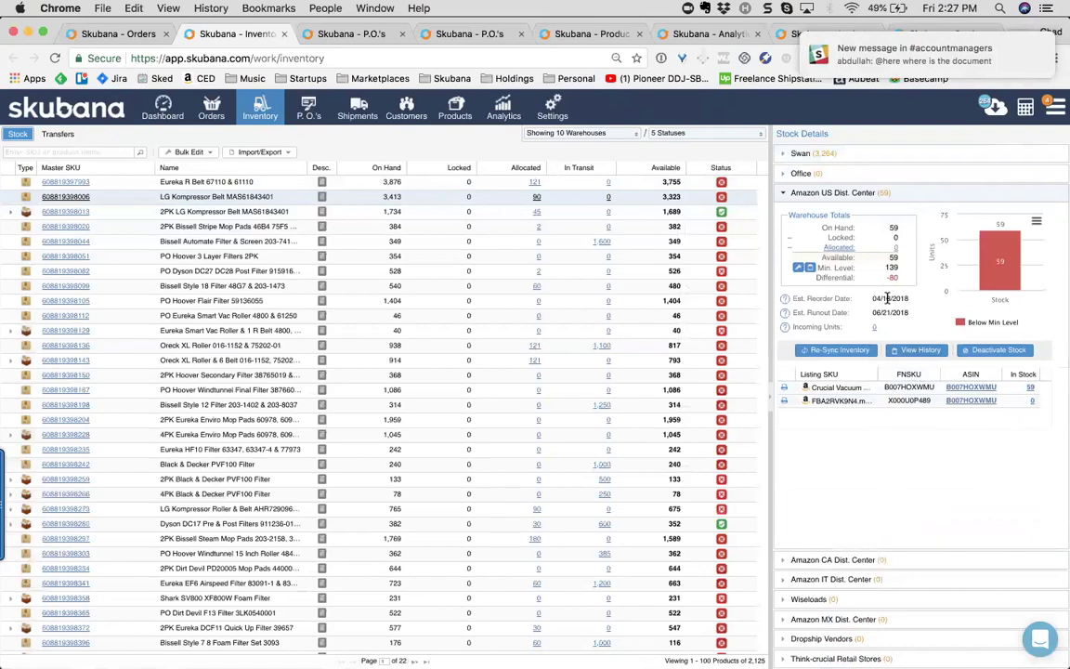
Open the minimum inventory level setting for the Amazon US Dist. Center, read the Auto-P.O. note and close it unchanged
click(799, 270)
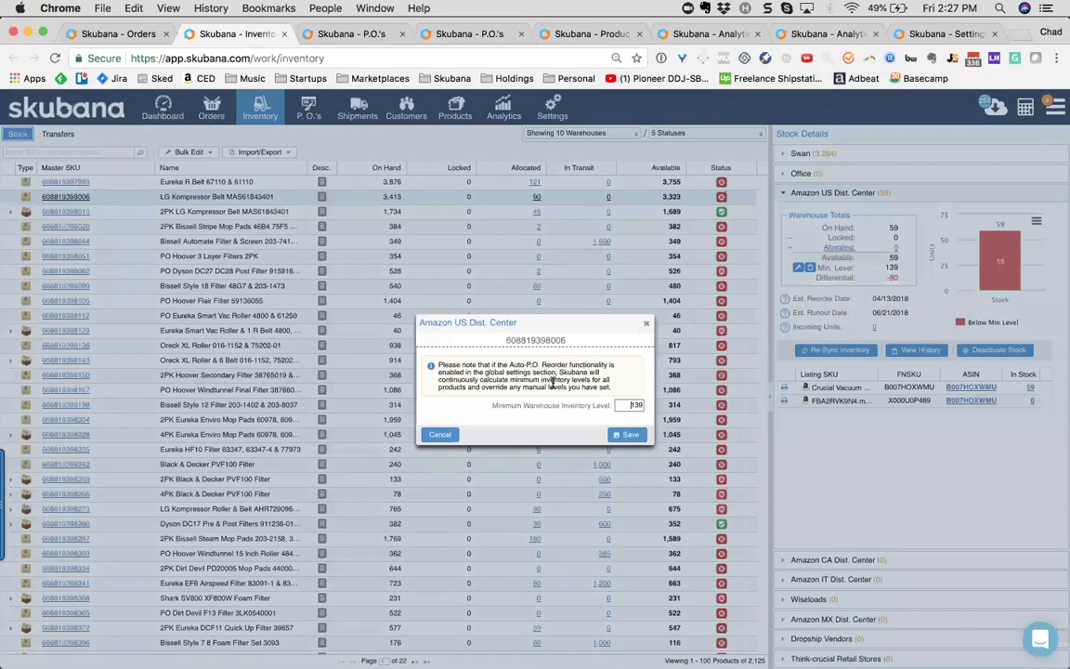
drag(439, 379, 588, 380)
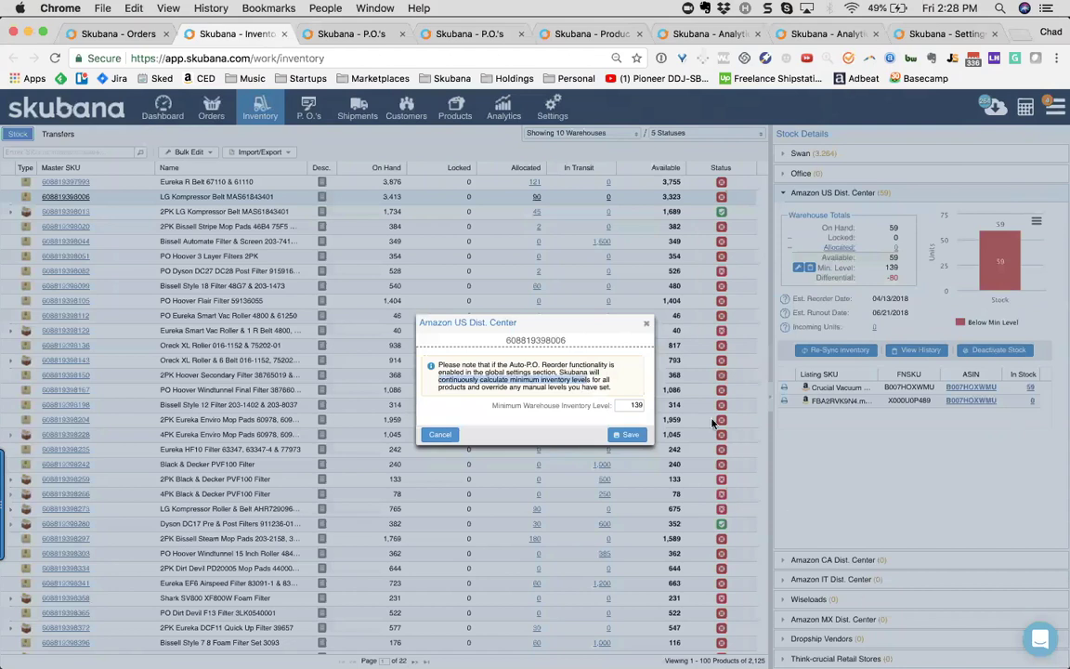
click(646, 323)
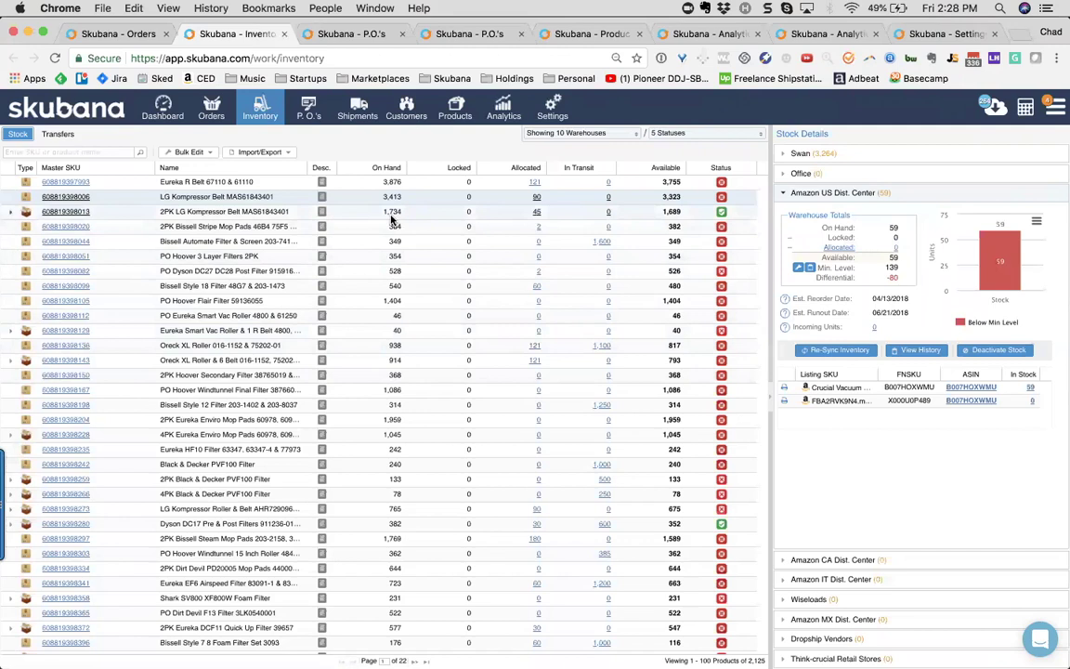
Open the LG Kompressor Belt's inventory rules, enlarge the page to read its auto-reorder rules and formulas, and close them
click(77, 201)
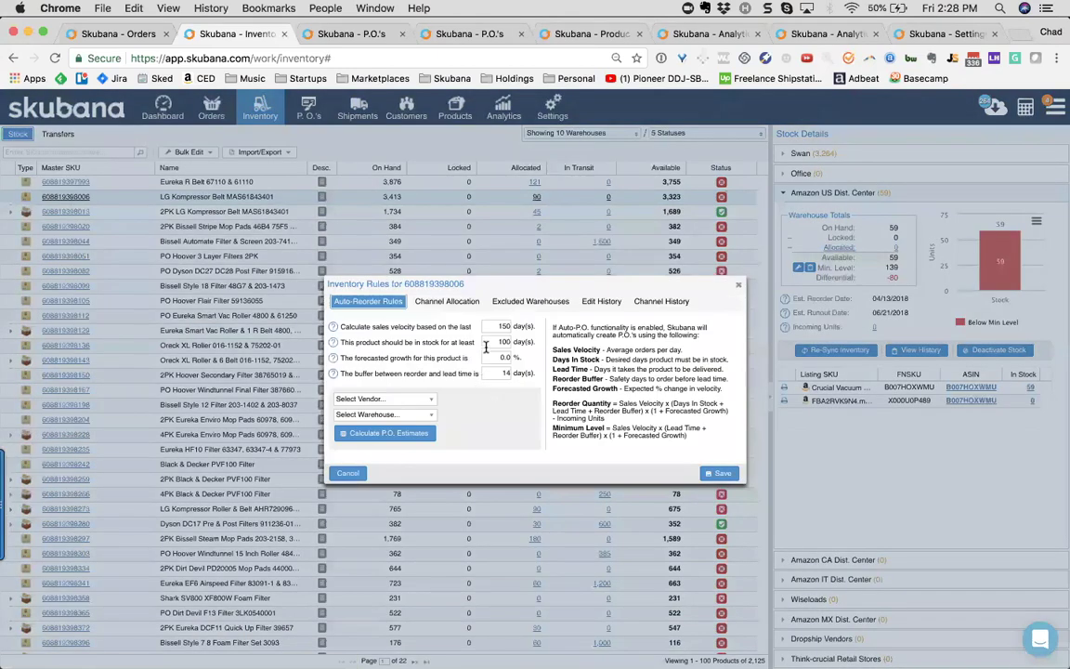
key(super+plus)
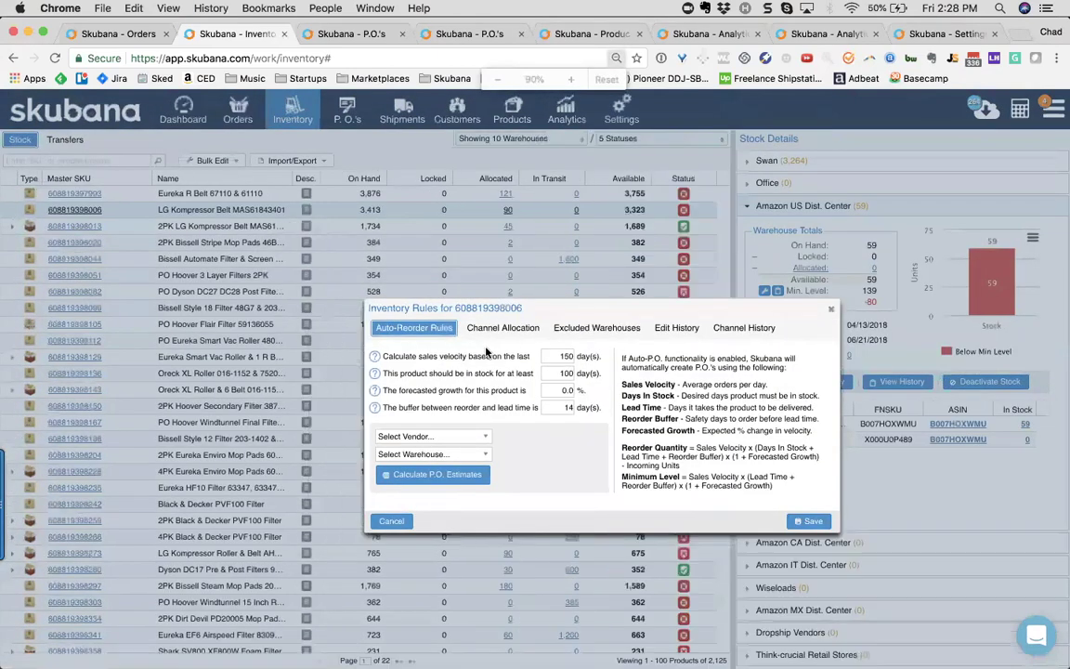
key(super+plus)
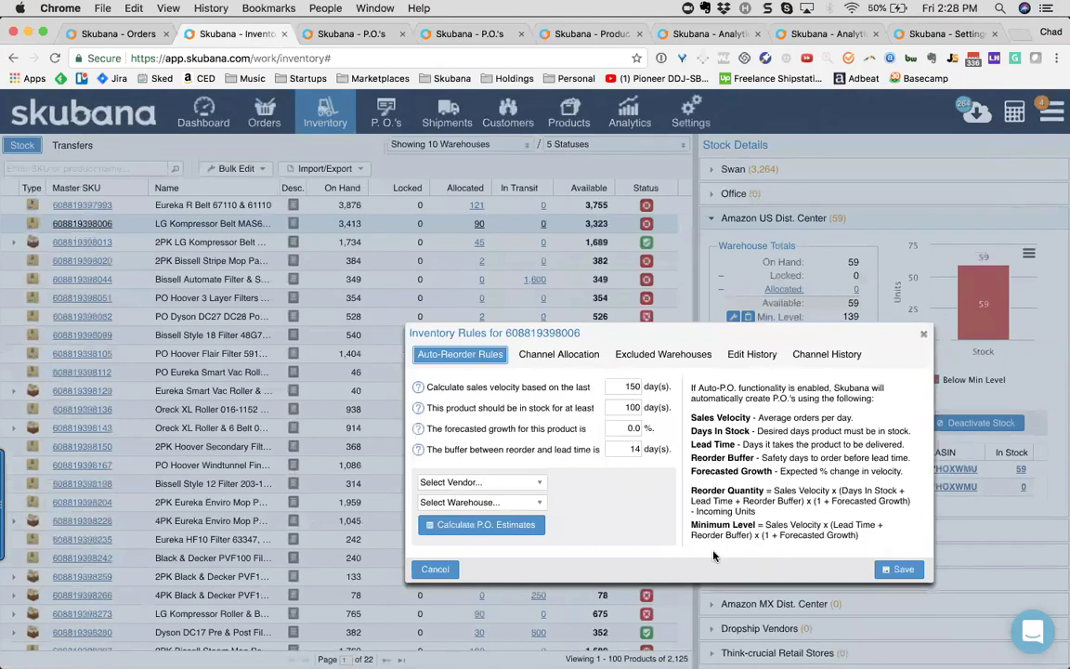
double_click(694, 500)
key(Escape)
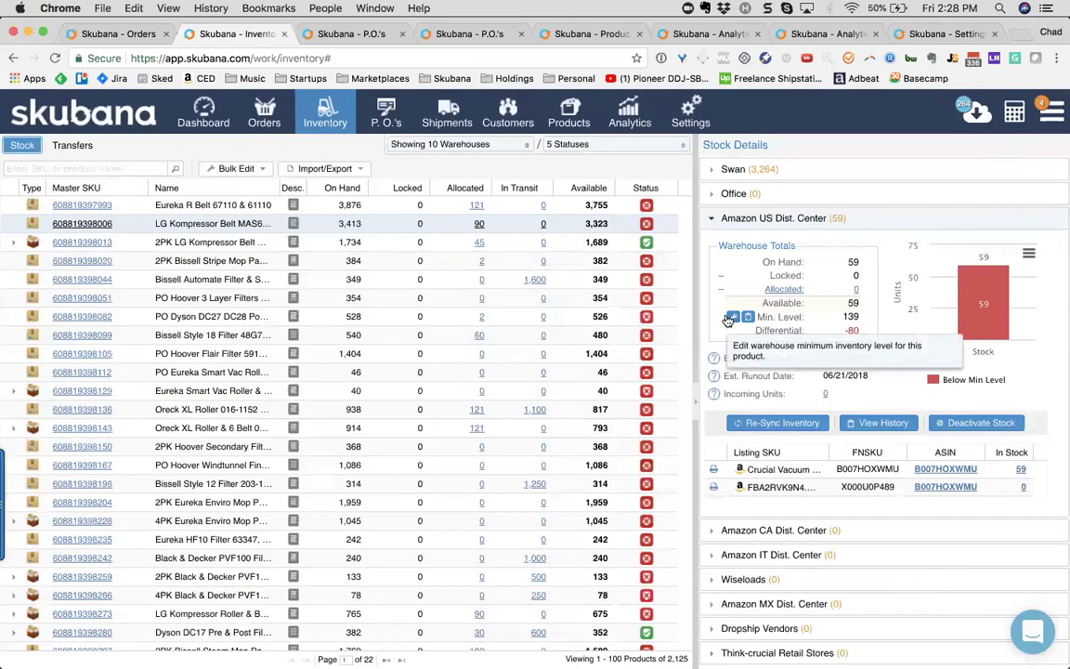
Go to the purchase orders awaiting authorization, enlarge the lower pane and review the SEECIN P.O.'s details, costs and milestones
click(350, 35)
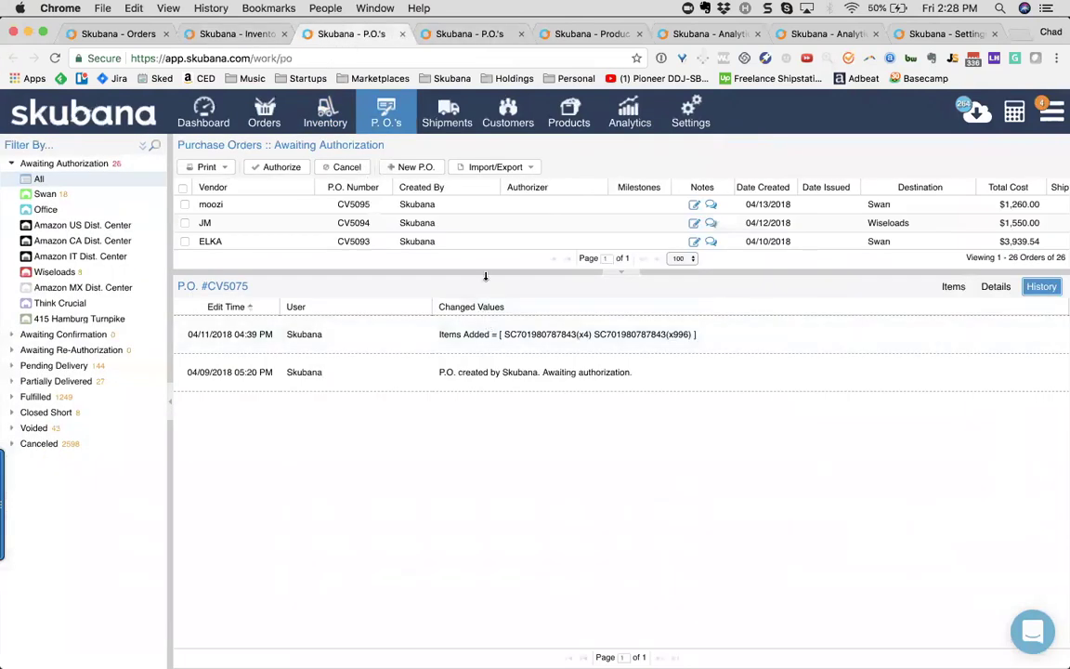
drag(614, 275, 546, 226)
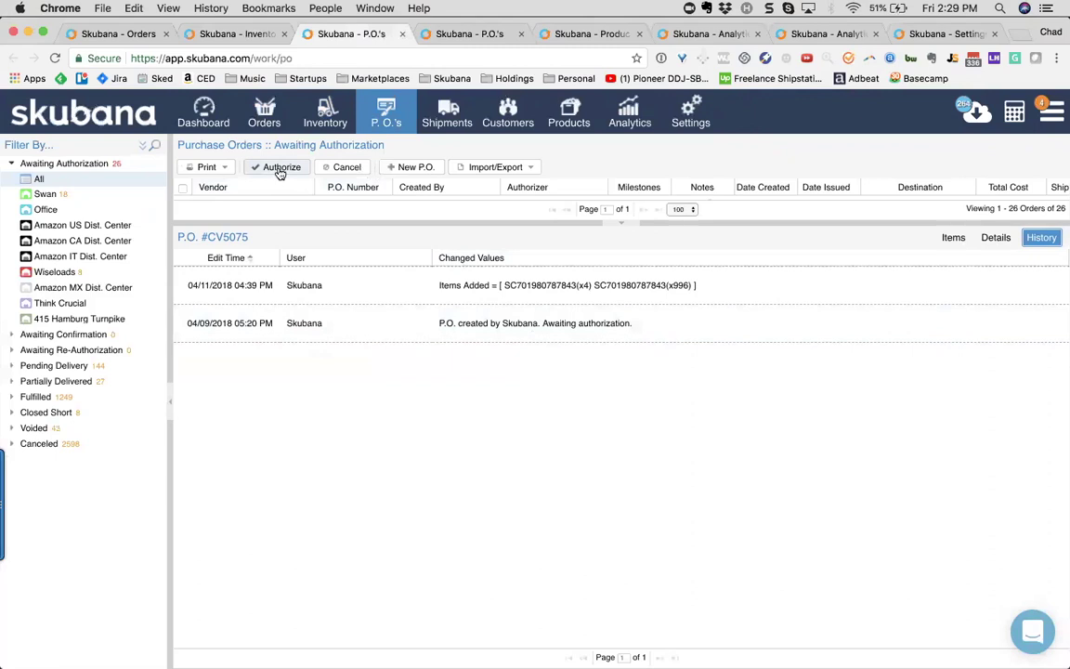
click(223, 170)
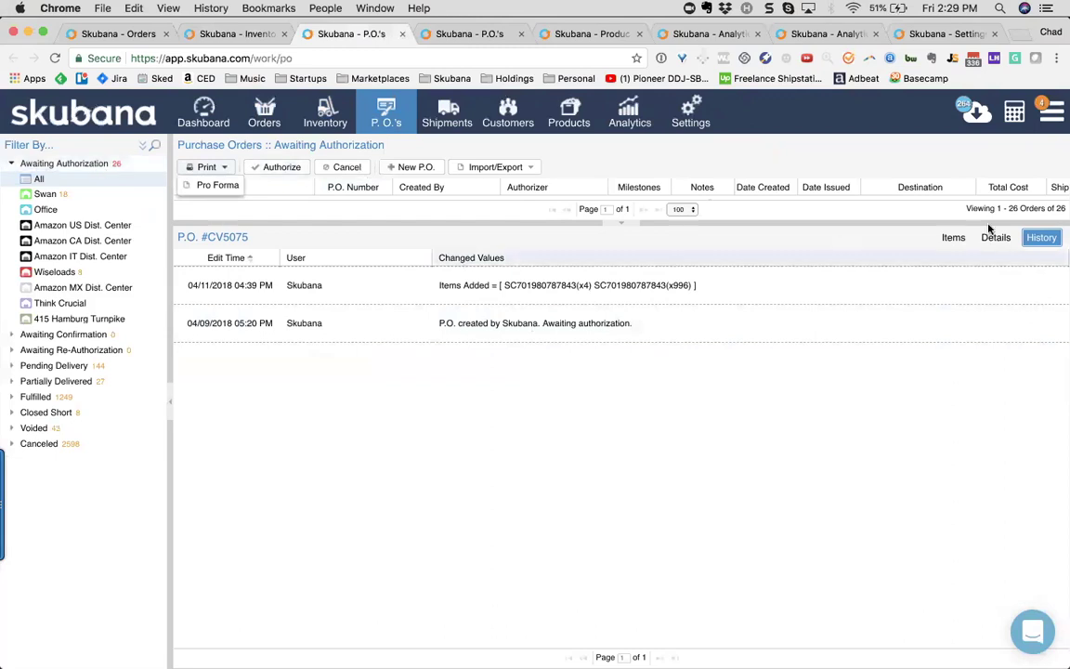
click(1002, 246)
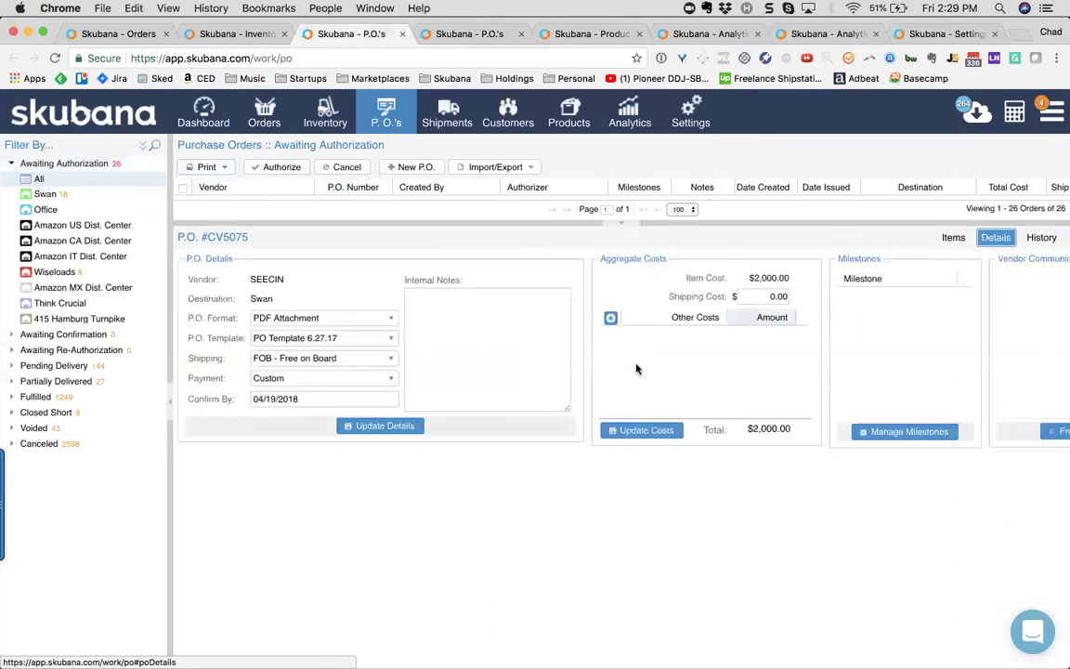
scroll(736, 379, right, 3)
scroll(736, 379, right, 2)
scroll(733, 377, left, 5)
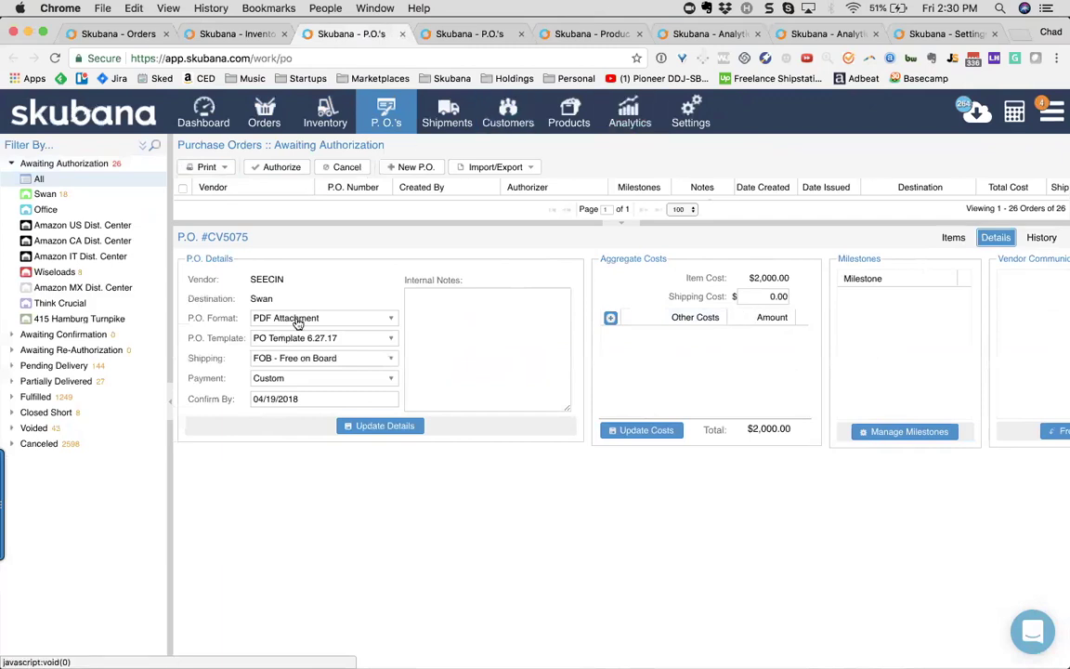
List the SEECIN P.O.'s items, open the 3 Cup French Press Beaker line ordered by Each and close it without saving
click(954, 239)
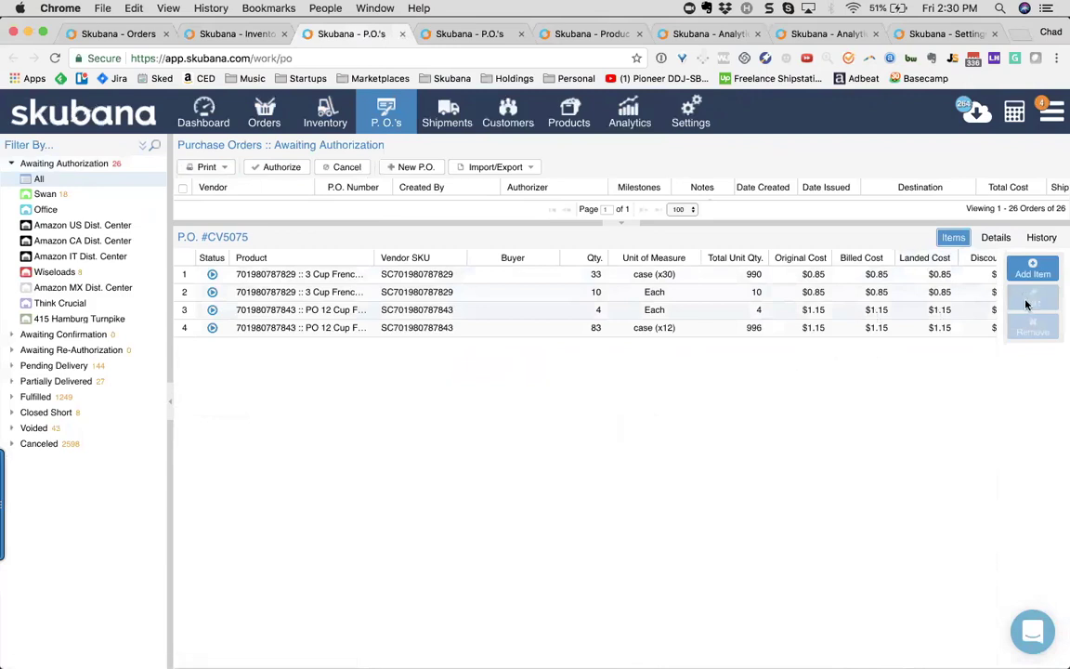
click(489, 292)
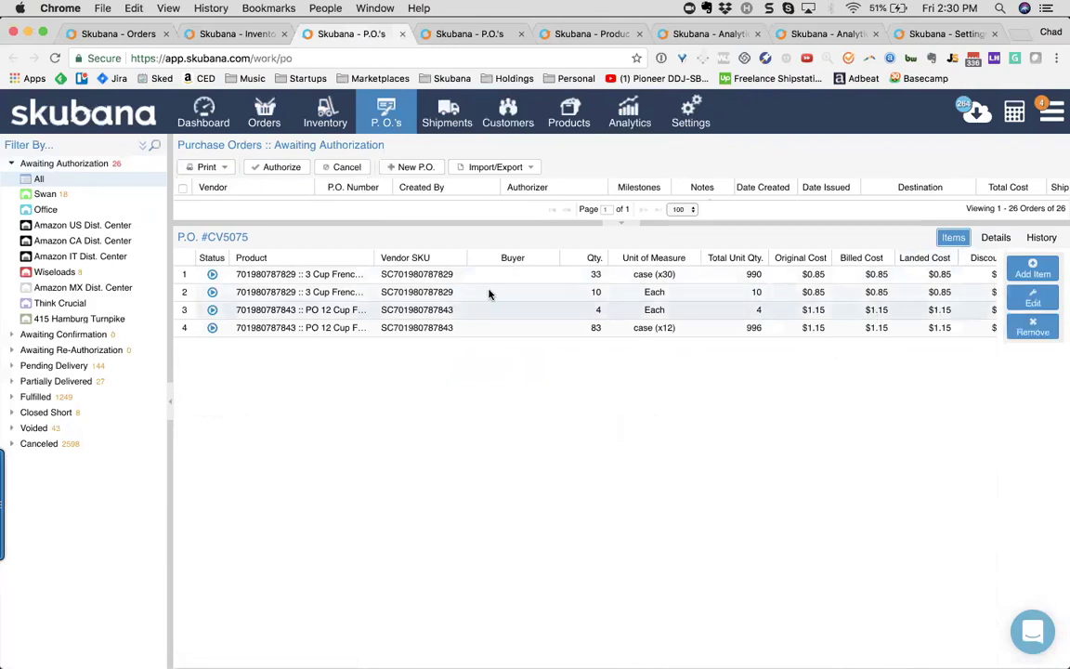
click(1034, 298)
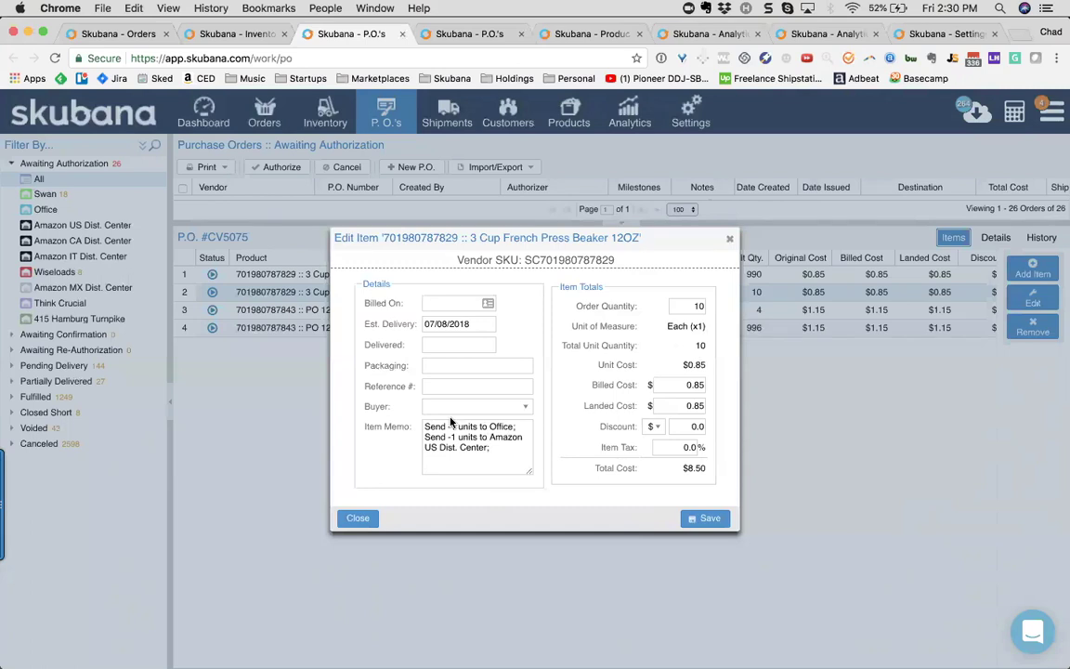
click(356, 519)
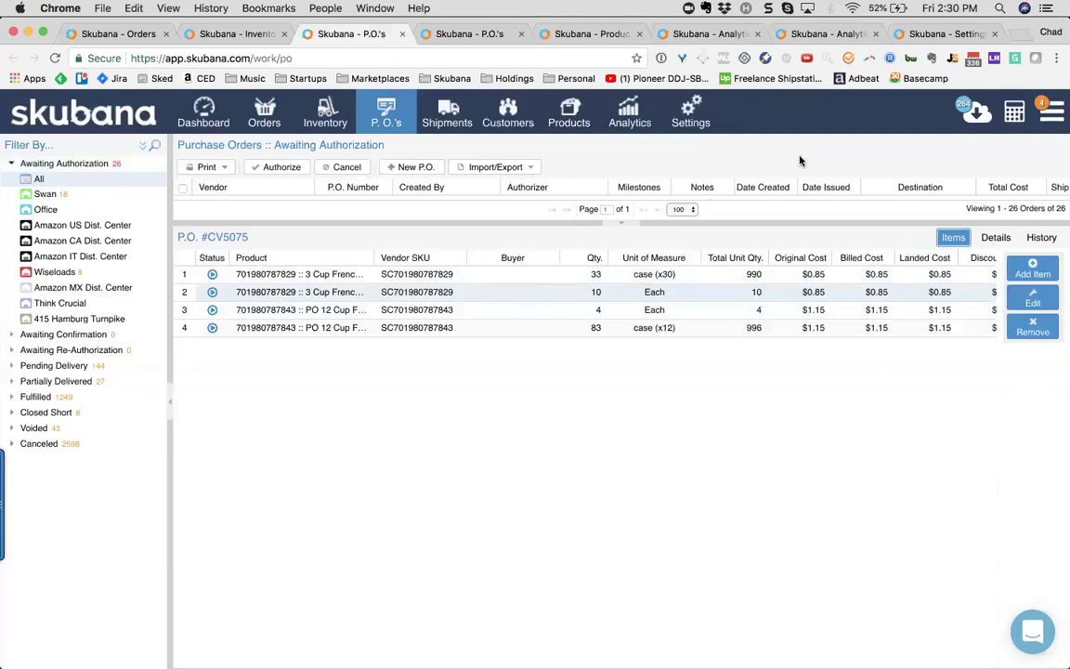
Filter the inventory stock list to the Amazon US Dist. Center warehouse with only the Below Warehouse Min. status
click(246, 35)
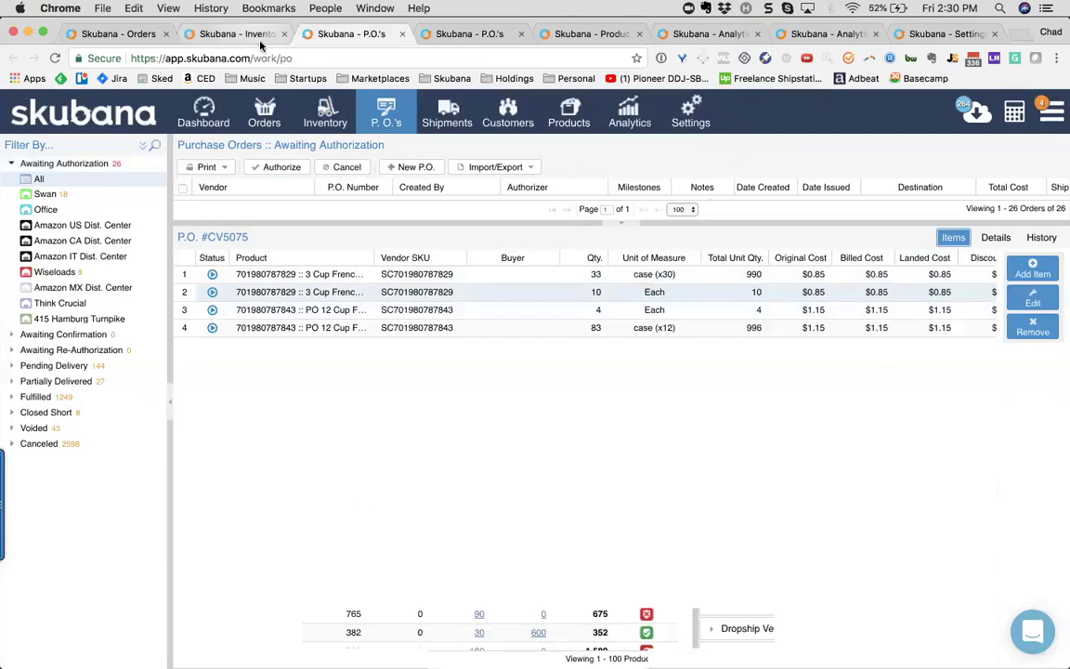
click(468, 147)
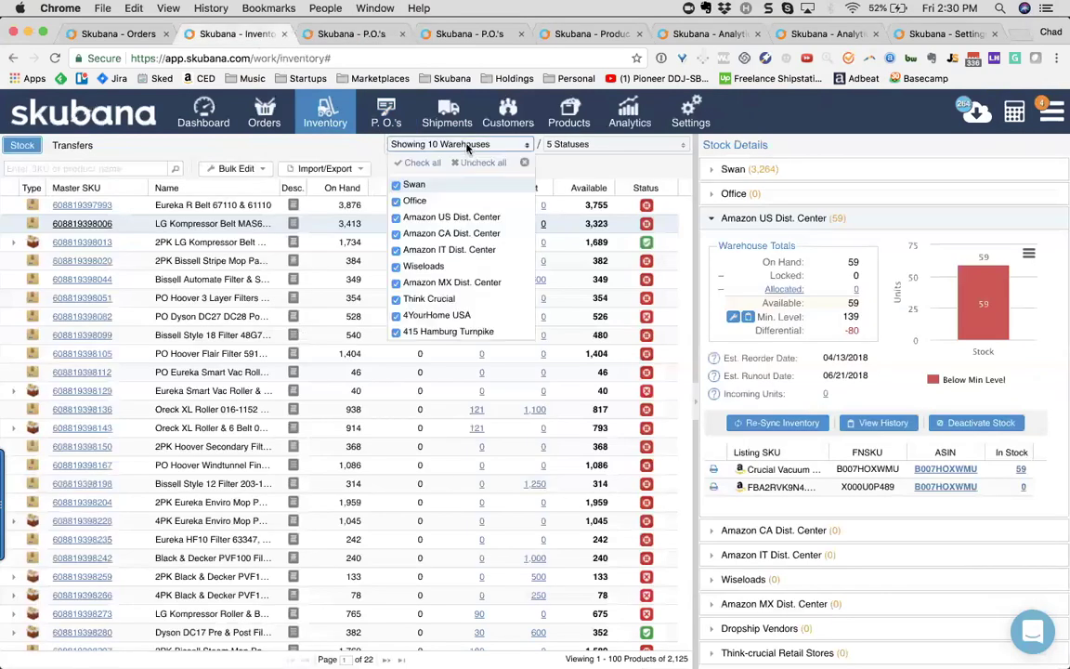
click(575, 145)
click(515, 144)
click(483, 163)
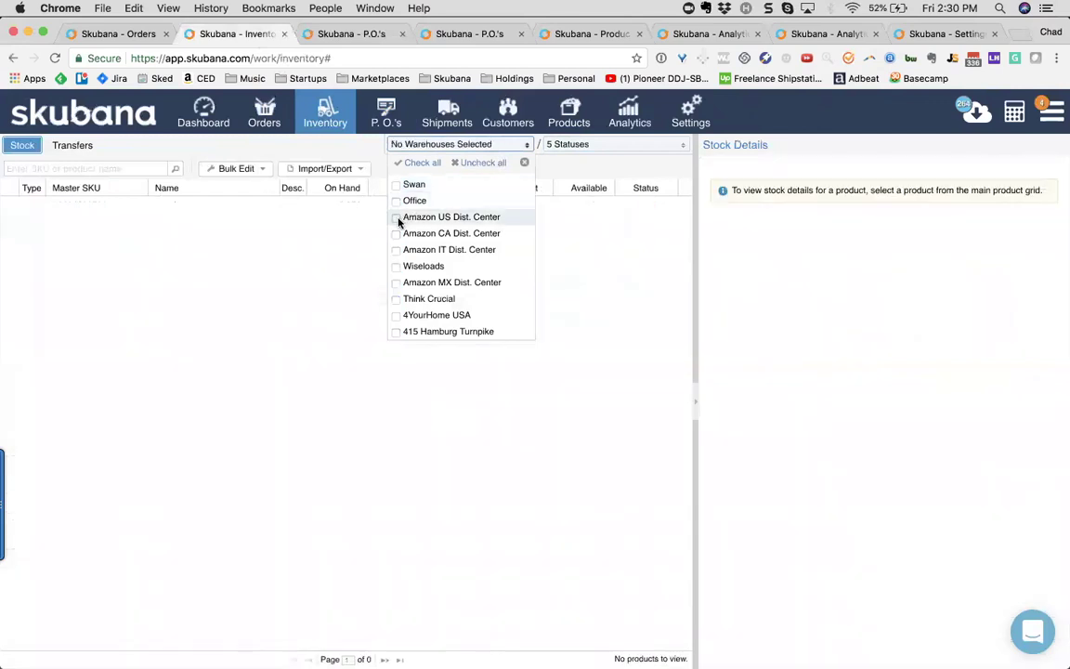
click(399, 217)
click(593, 146)
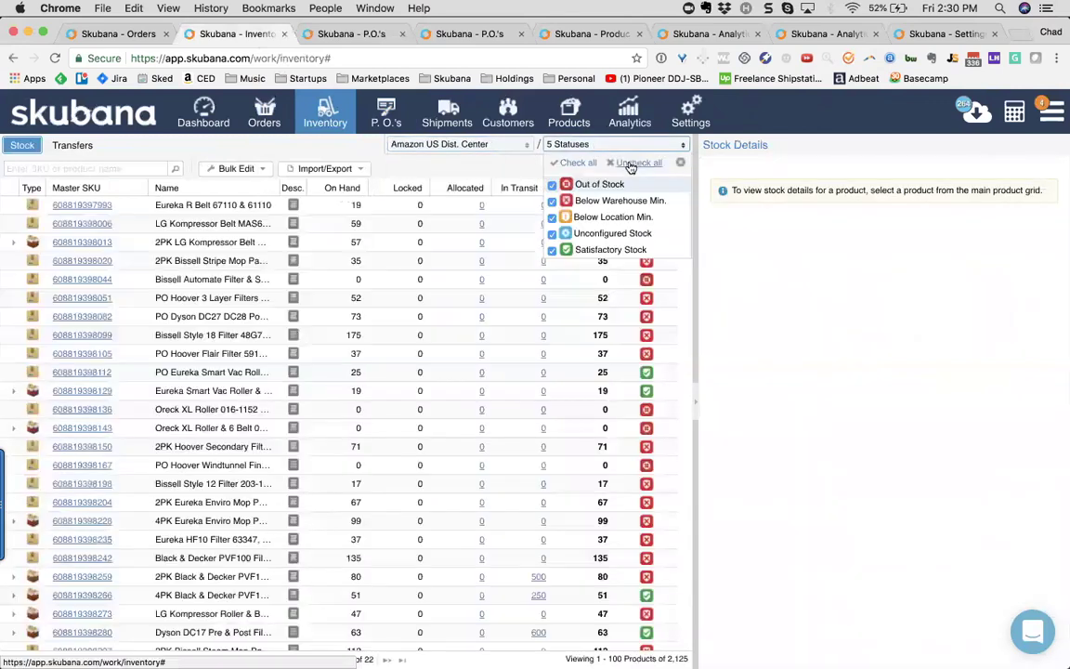
click(638, 163)
click(551, 201)
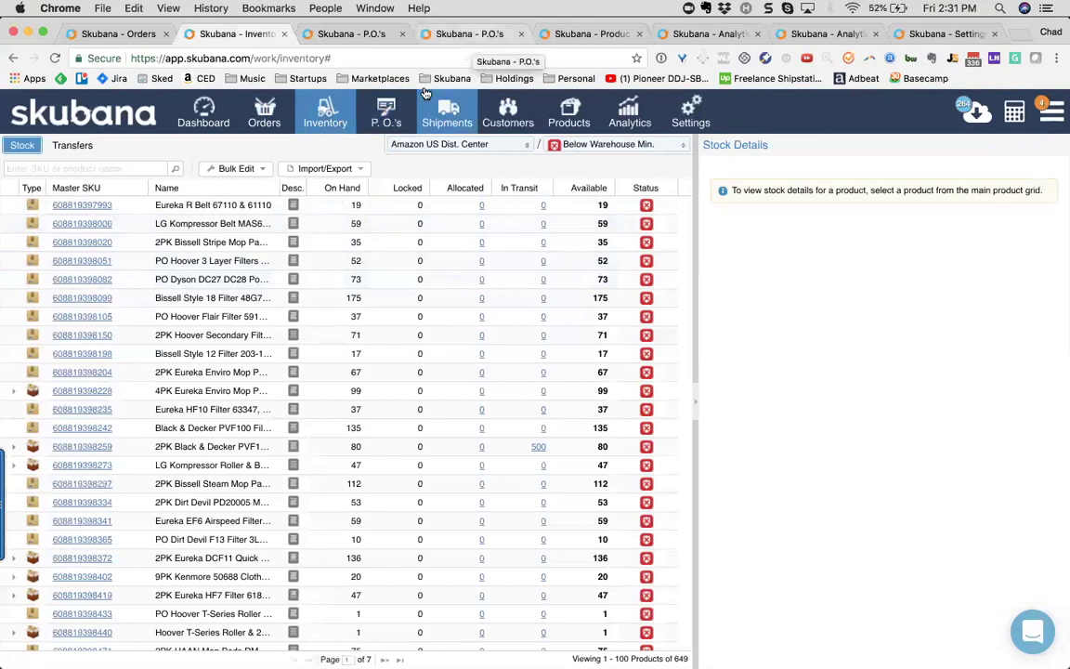
In the demo account, open bulk receiving for the East Coast - 3PL pending P.O., toggle Update Inventory for all items and close without saving
click(383, 35)
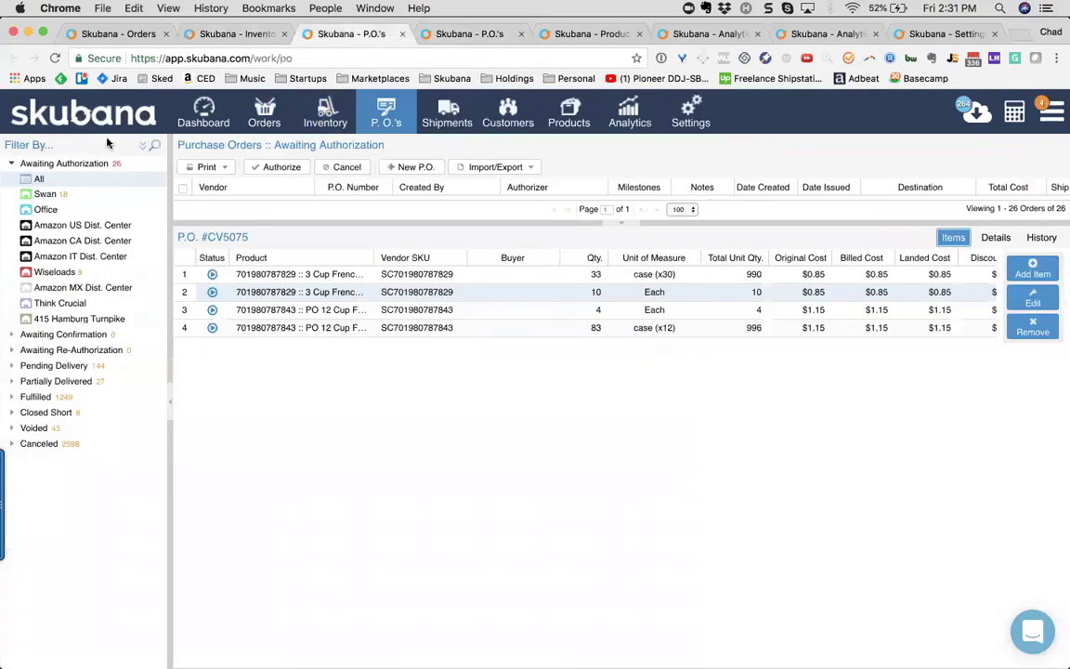
click(450, 41)
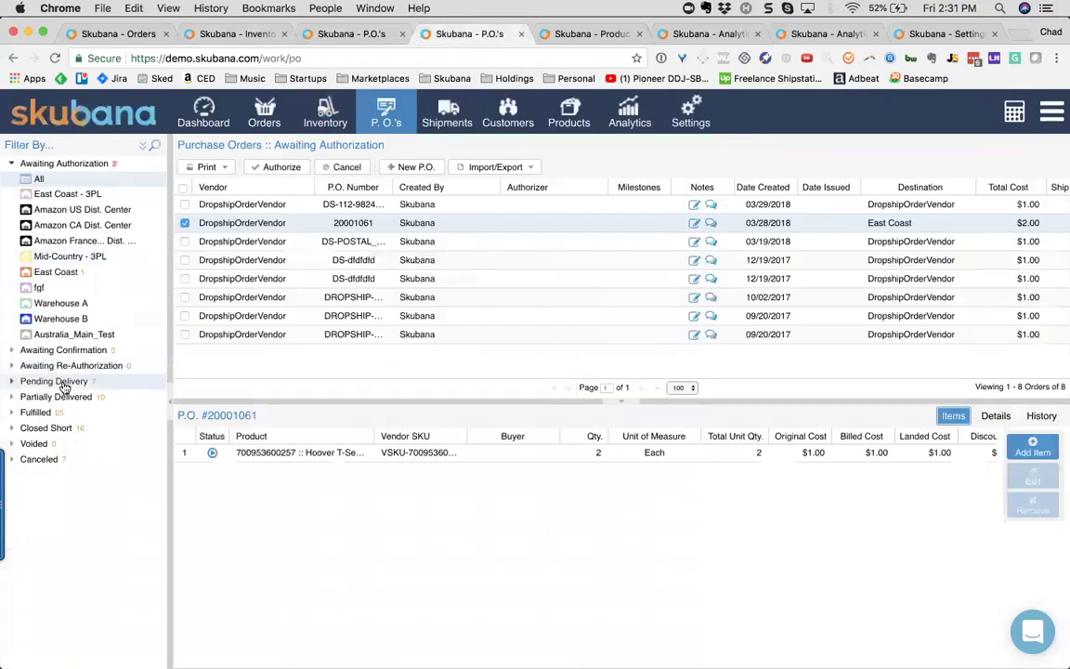
click(56, 350)
click(61, 240)
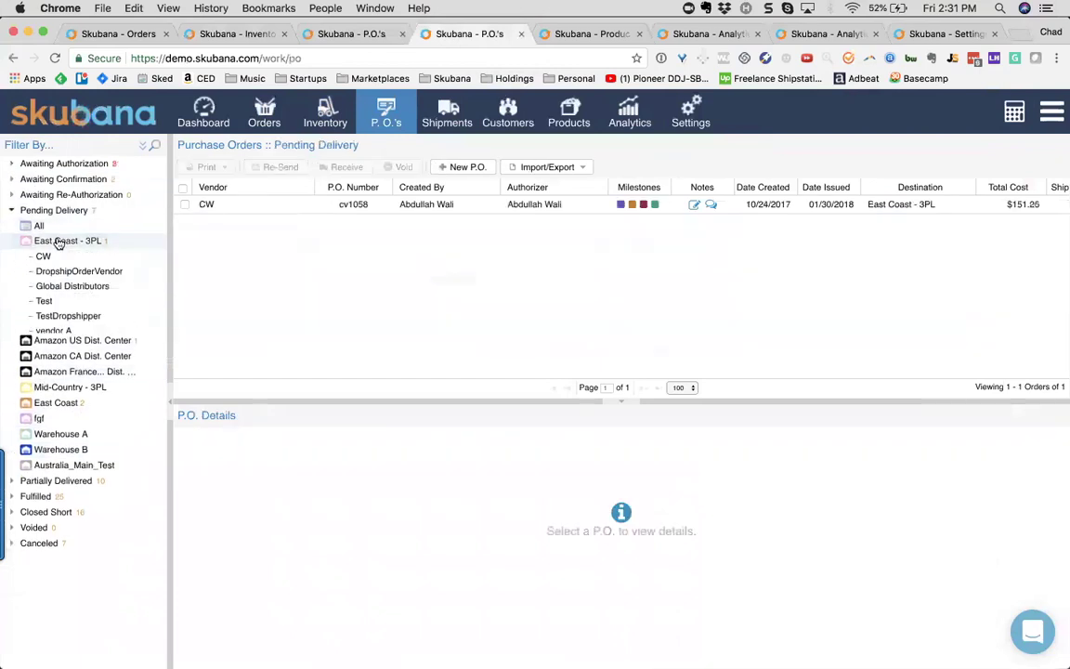
click(312, 206)
click(344, 168)
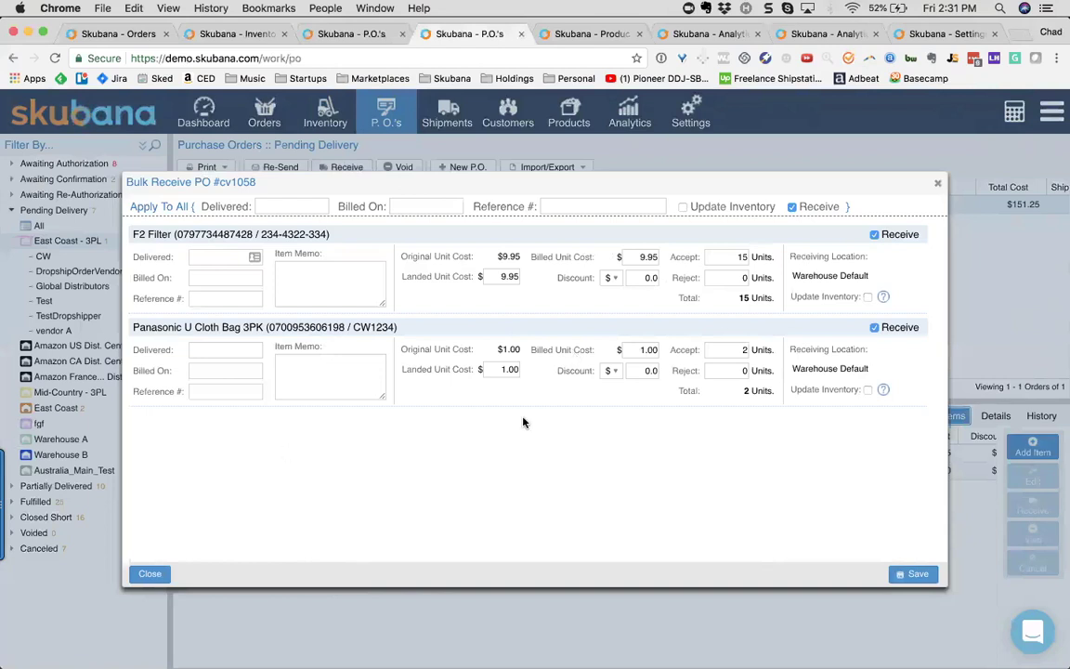
click(684, 207)
click(936, 186)
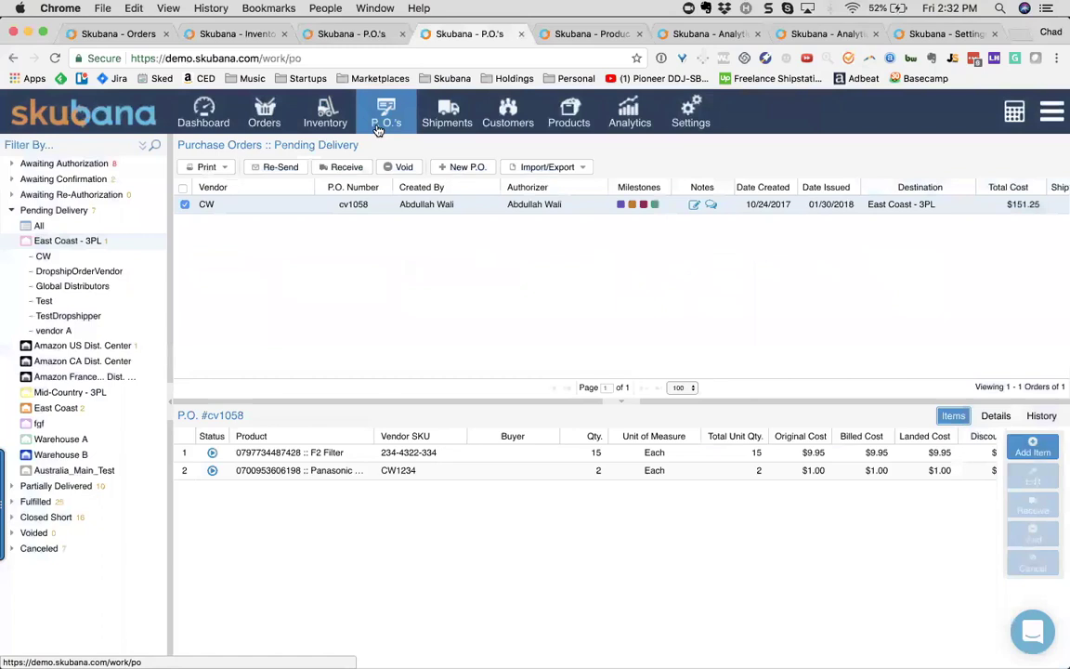
Open the analytics overview, dismiss both order notifications and sort the opportunities by amount in ascending order
click(695, 32)
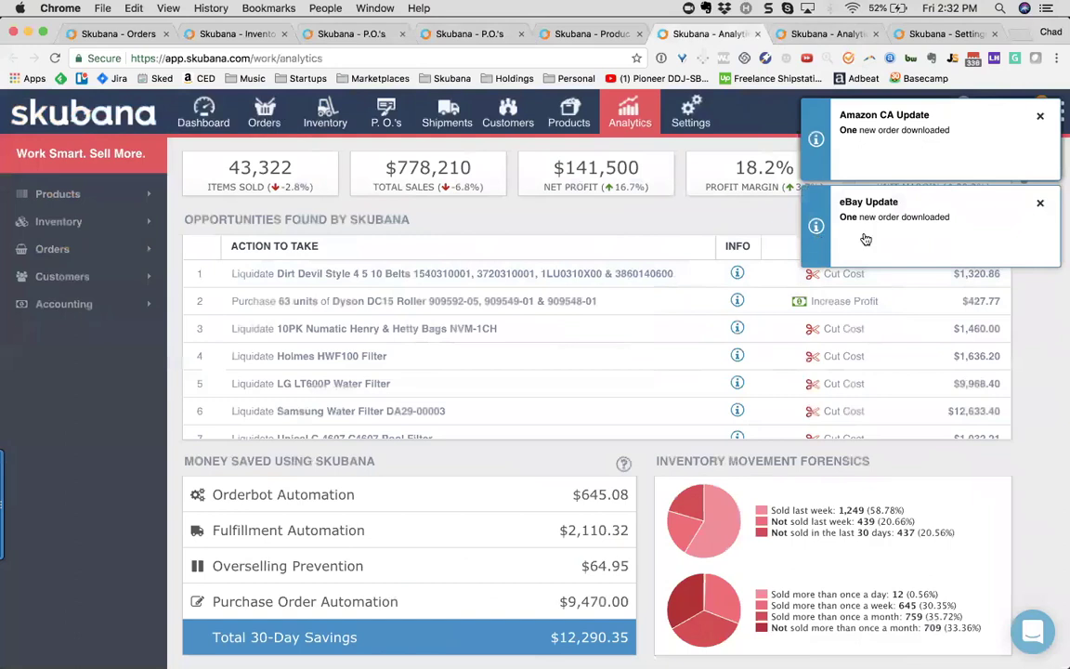
click(1039, 202)
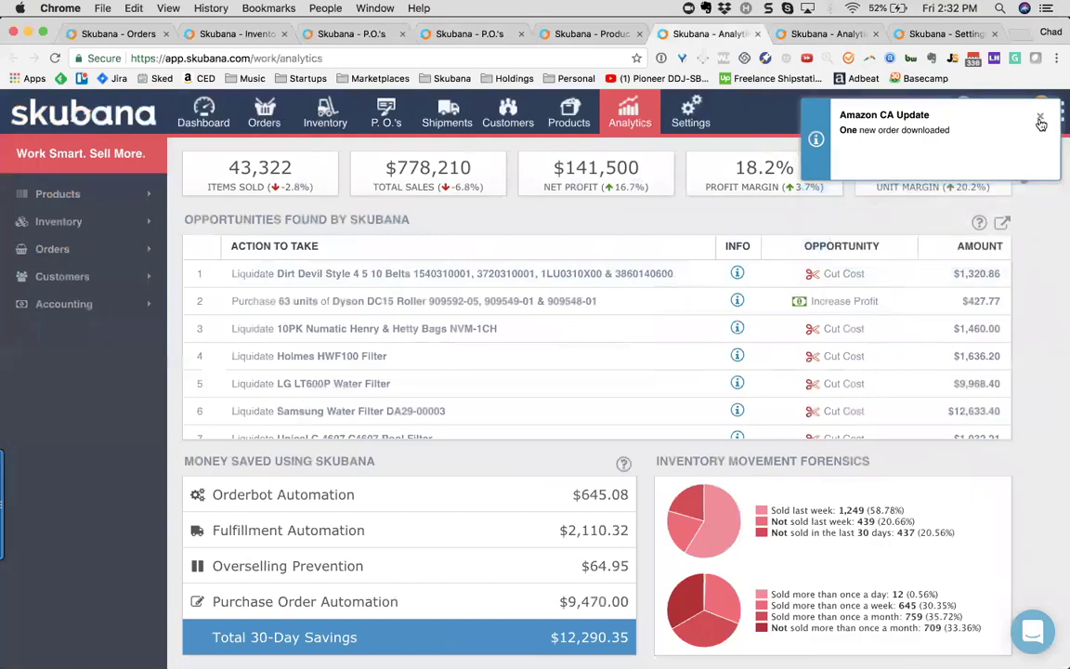
click(1040, 121)
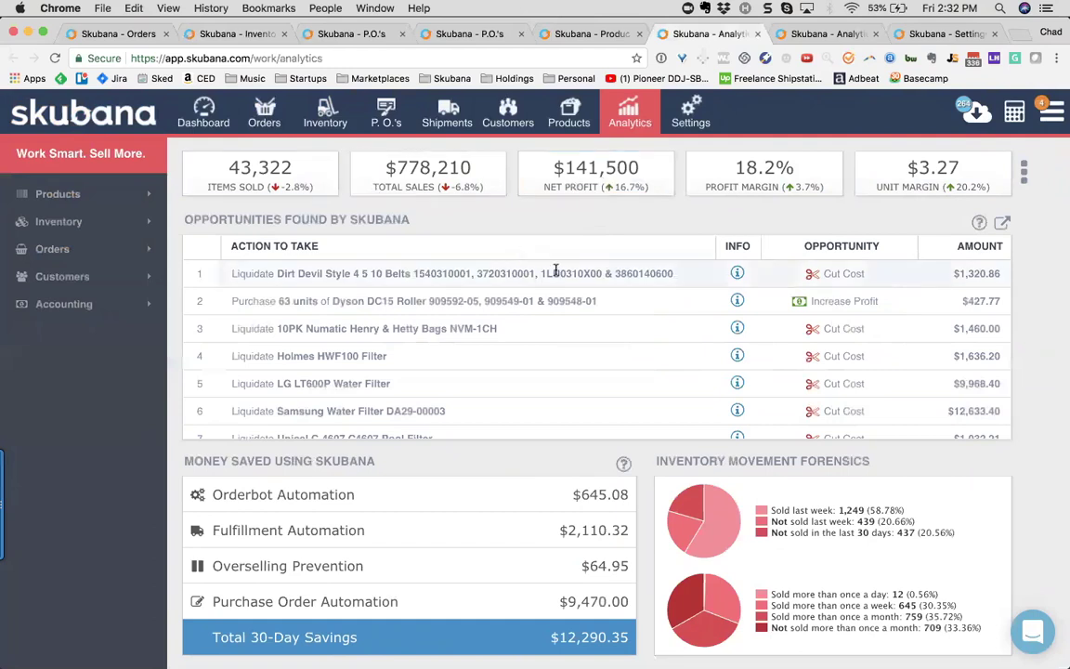
click(1024, 171)
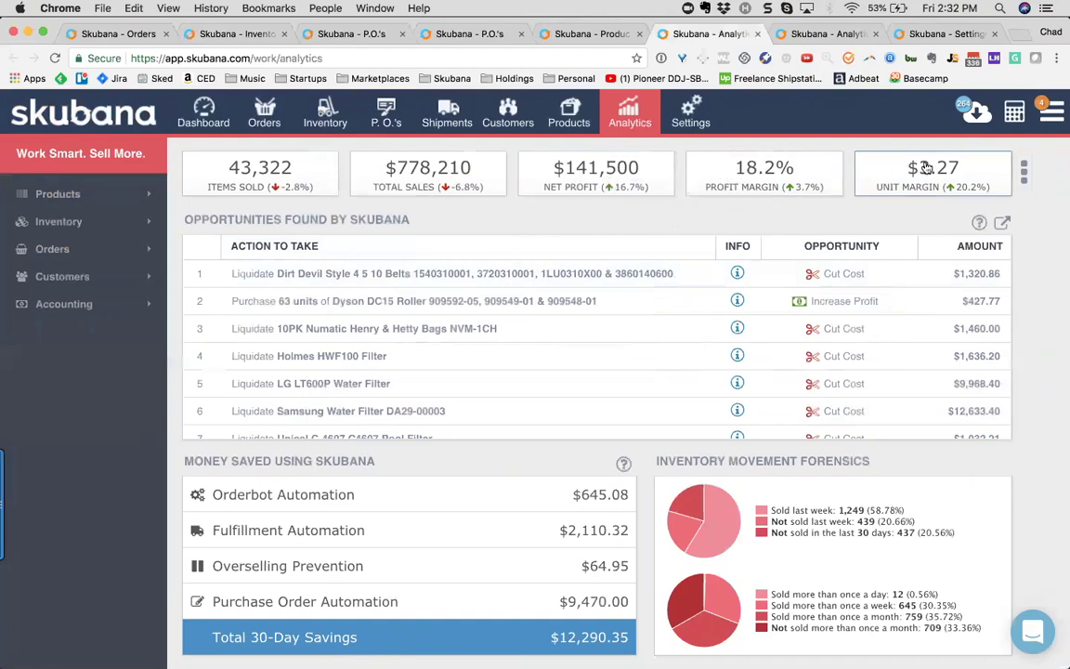
click(958, 249)
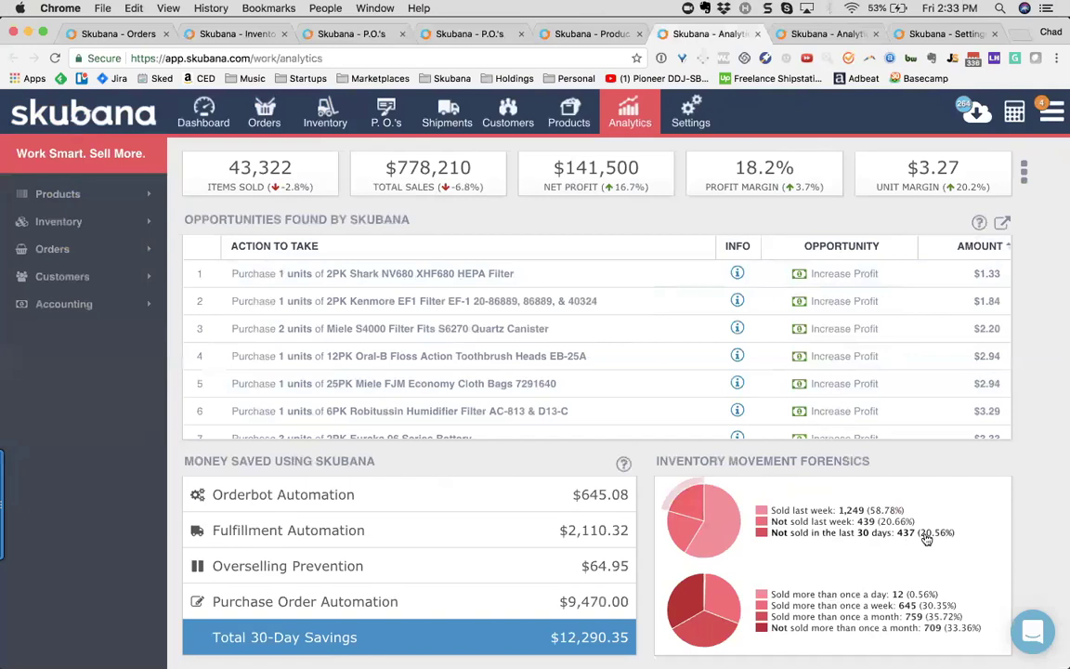
Chart the LG Kompressor Belt's year-over-year growth, and bring up the Amazon US FBA listing profitability report
click(111, 196)
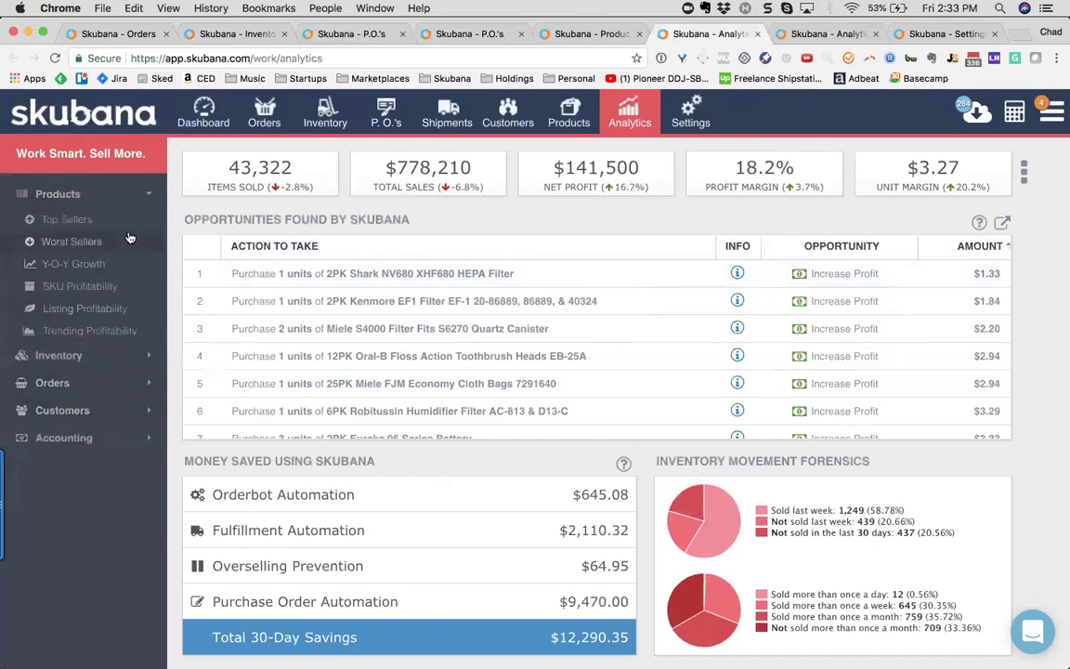
click(88, 265)
click(299, 184)
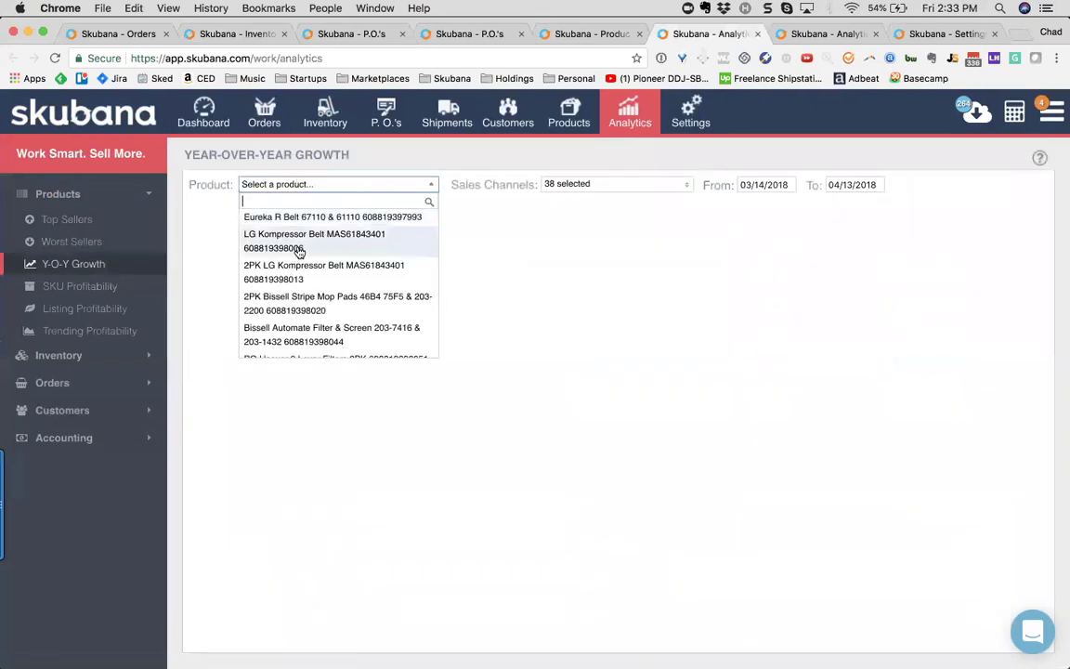
click(299, 240)
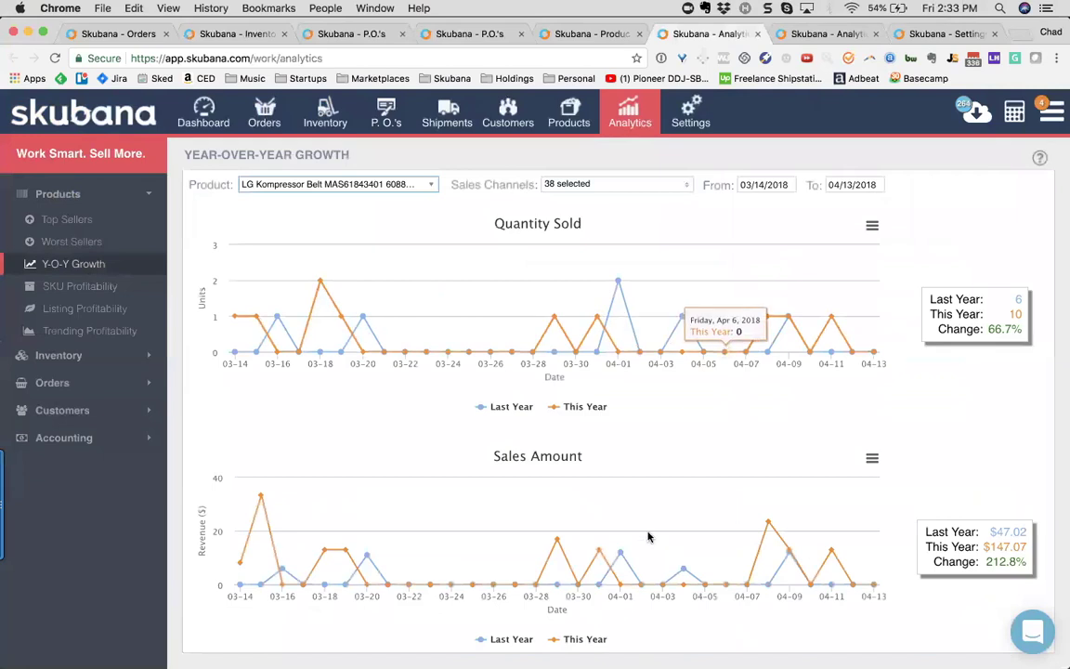
click(801, 33)
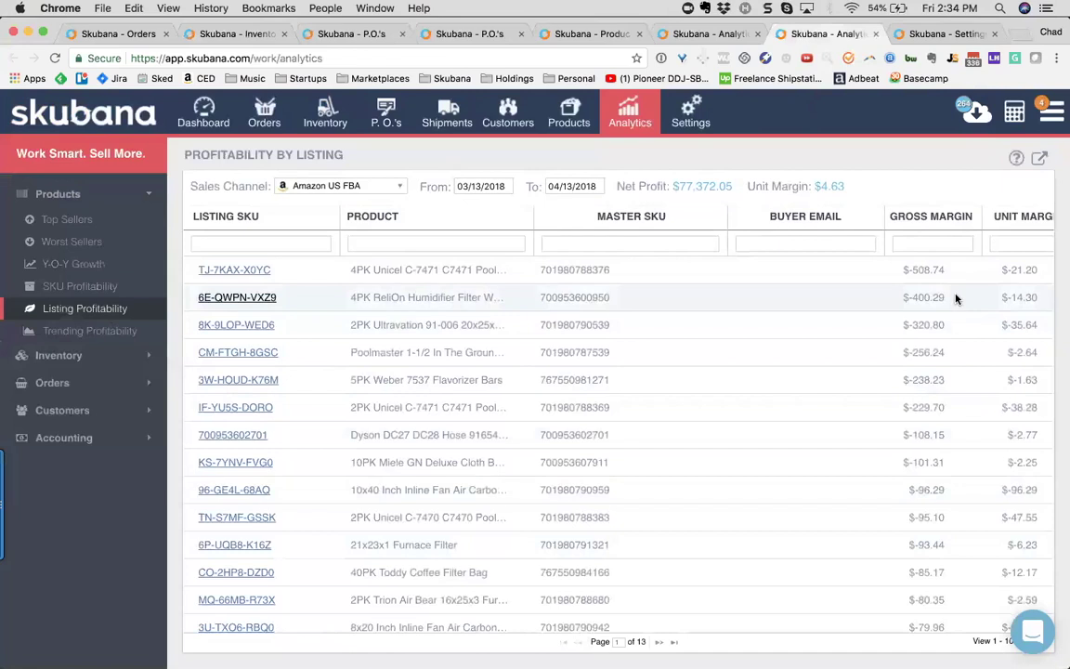
Review the profitability breakdown of listing 6E-QWPN-VXZ9, expand one order's fee breakdown, and close the breakdown
click(232, 299)
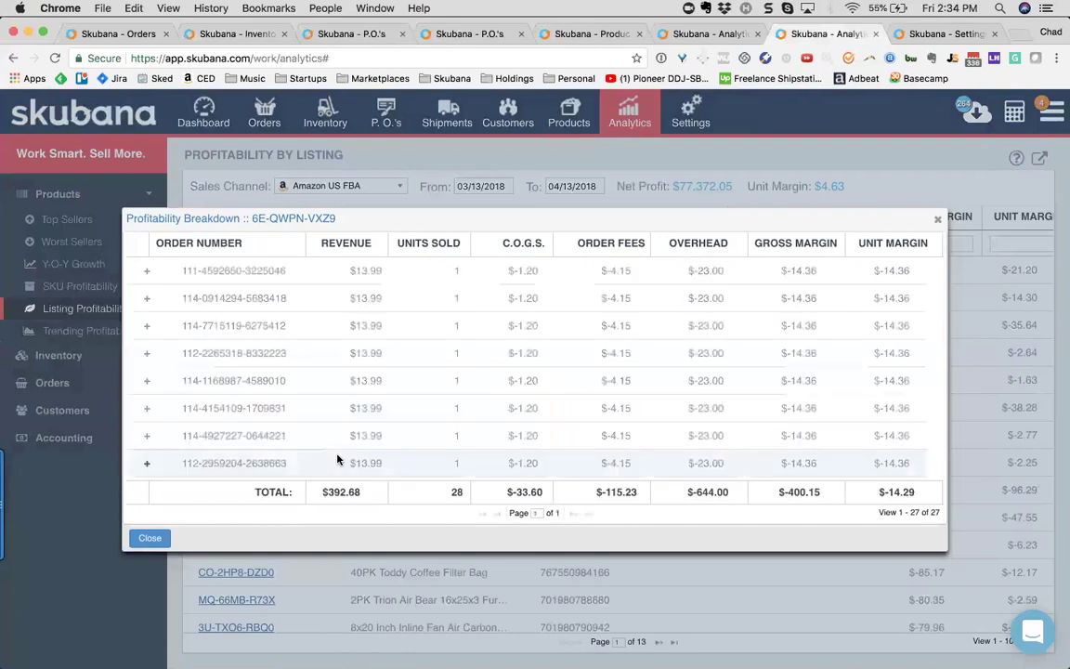
scroll(306, 400, down, 5)
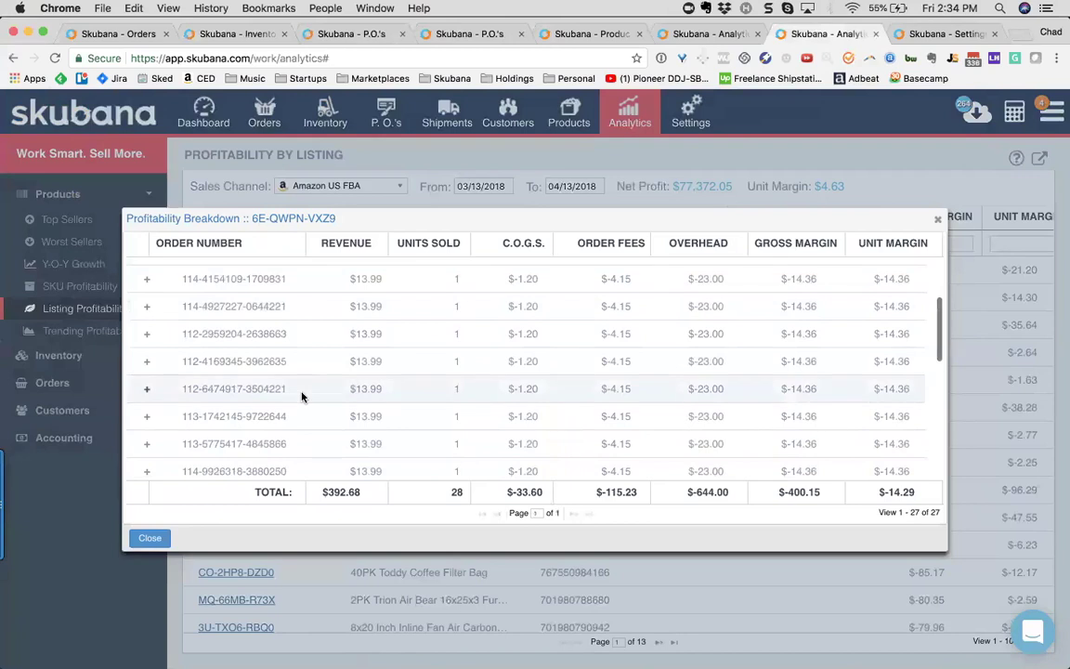
click(261, 335)
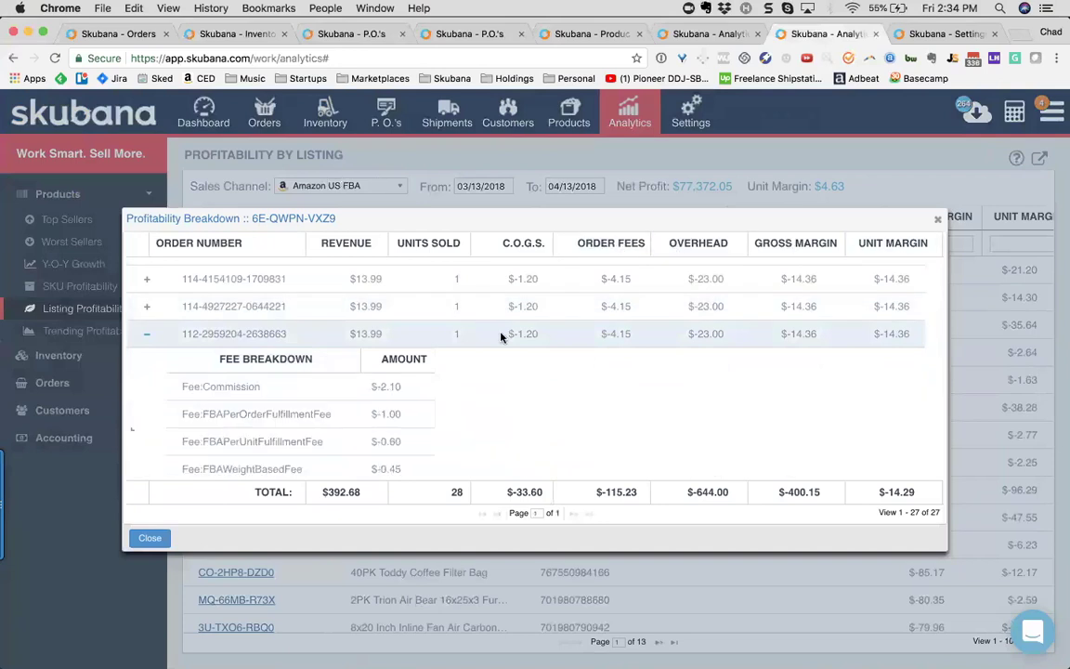
scroll(352, 442, down, 3)
scroll(352, 441, up, 2)
scroll(352, 441, up, 1)
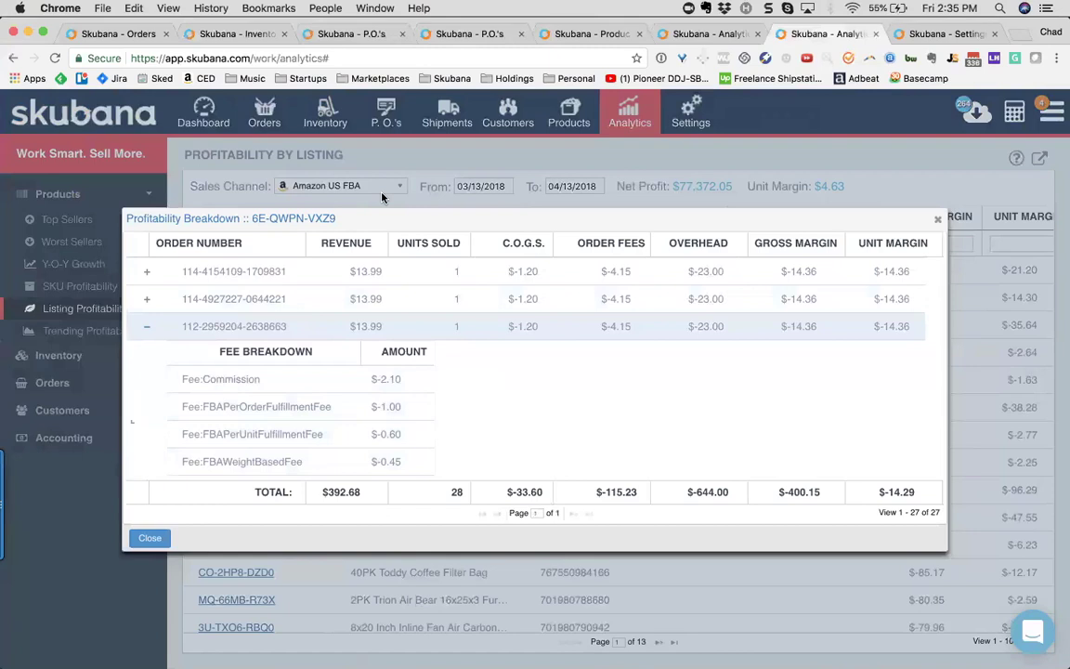
click(937, 219)
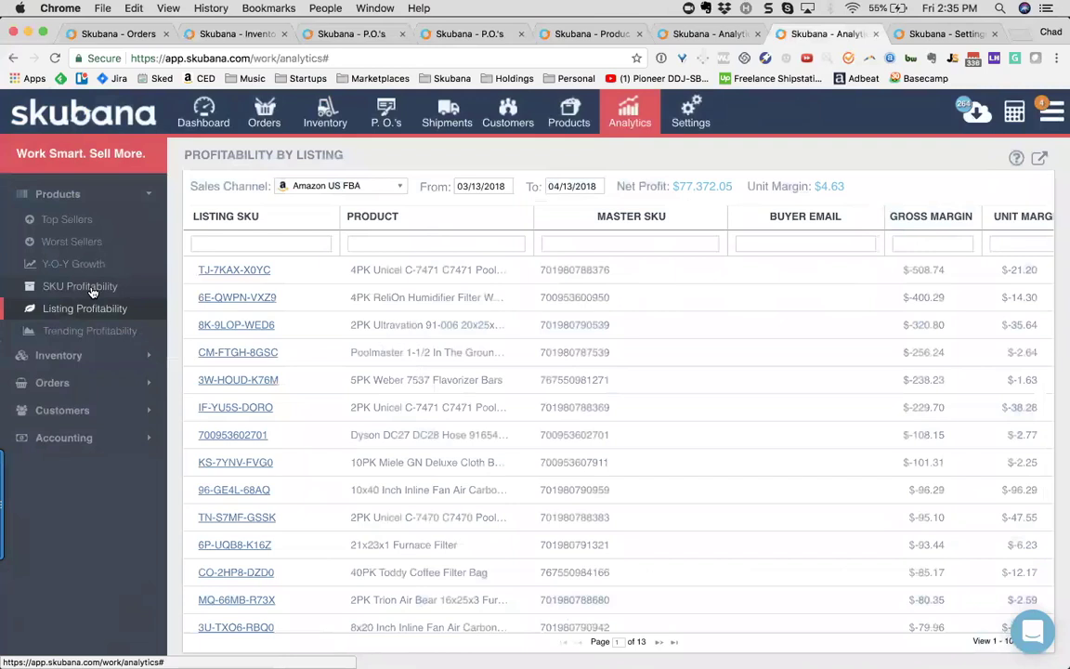
Bring up the inventory value snapshot, exclude the Swan warehouse from the graph and open the snapshot date calendar
click(56, 354)
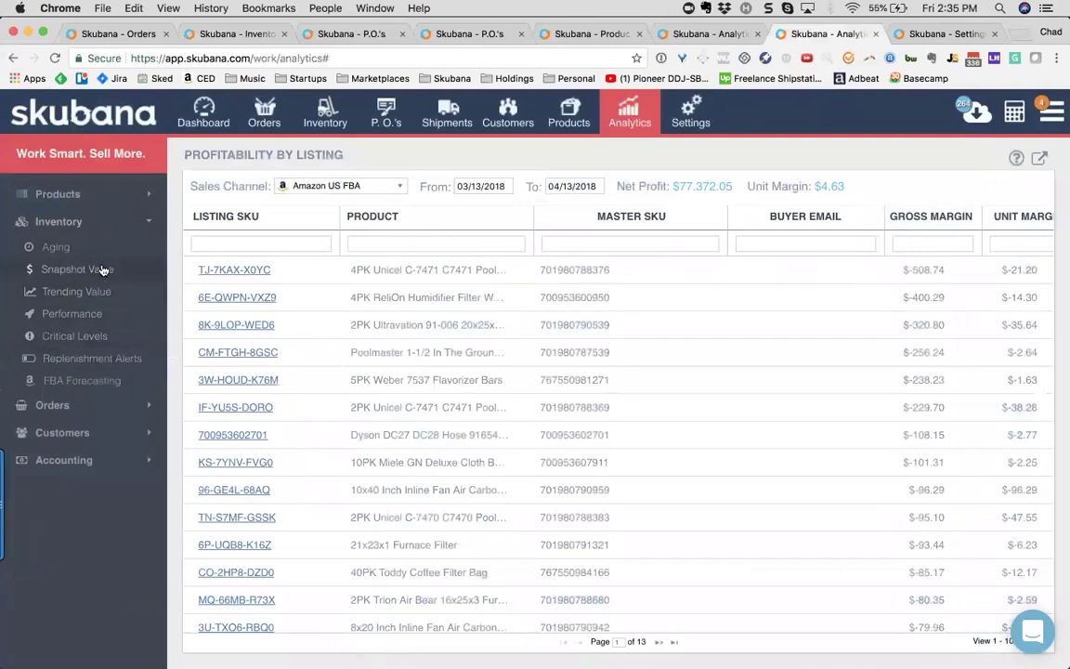
click(101, 270)
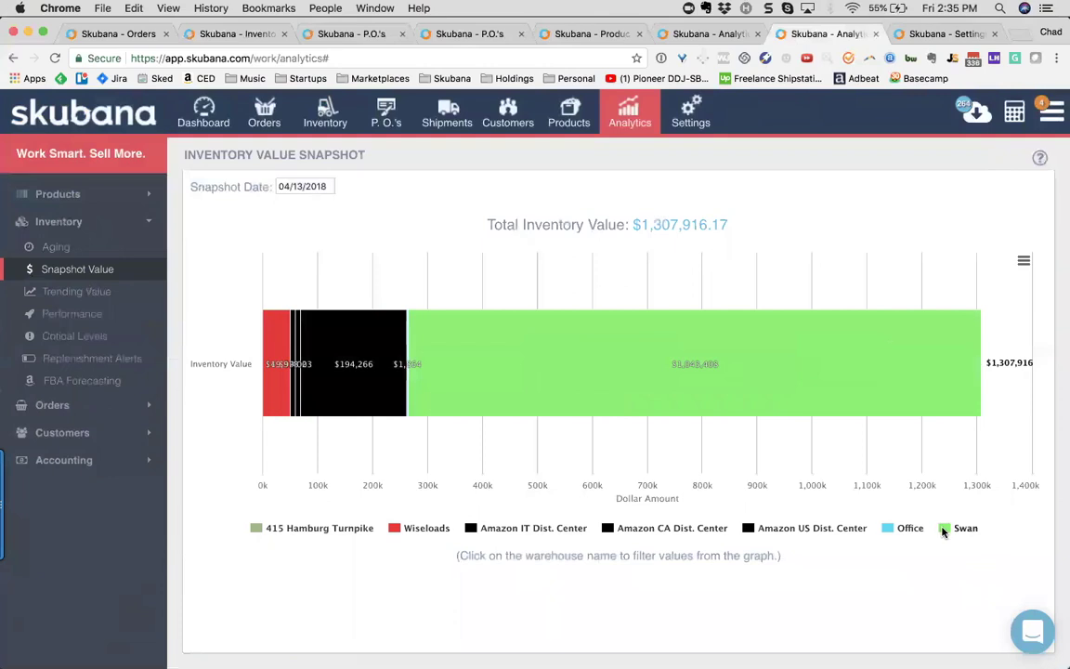
click(943, 528)
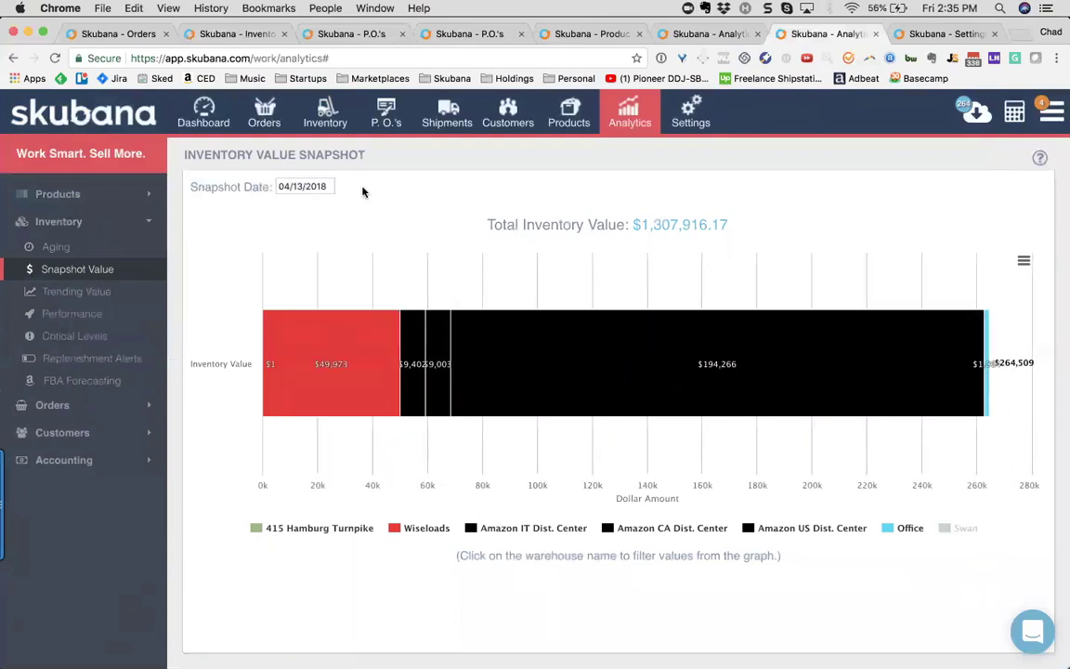
click(317, 186)
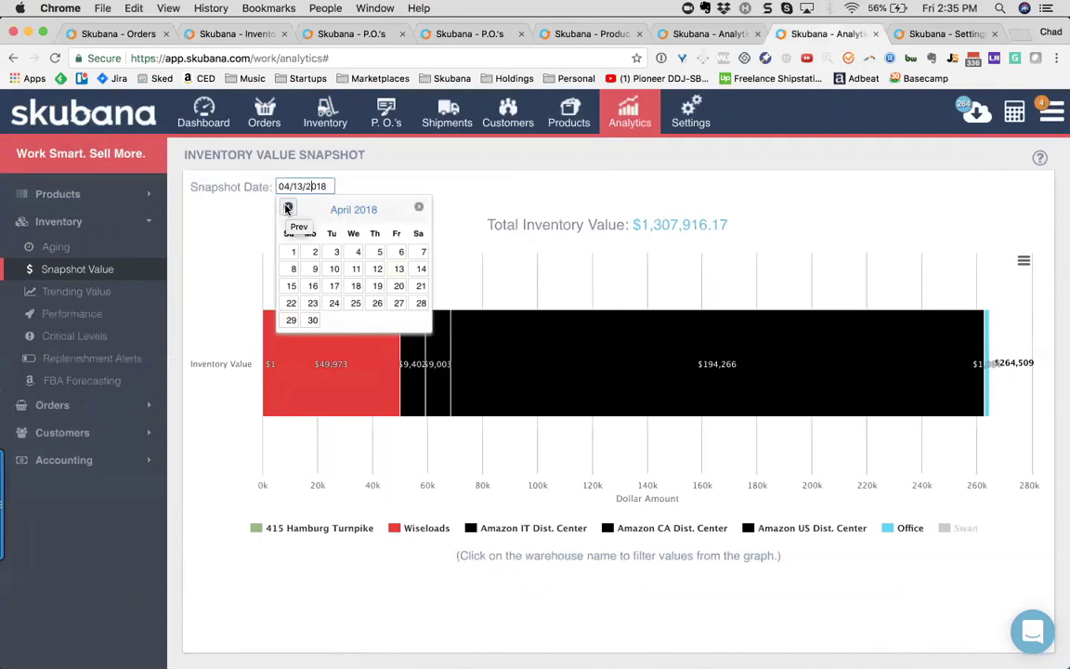
Show critical inventory levels for the Amazon US Dist. Center warehouse, limited to products likely to run out within the next 90 days
click(80, 337)
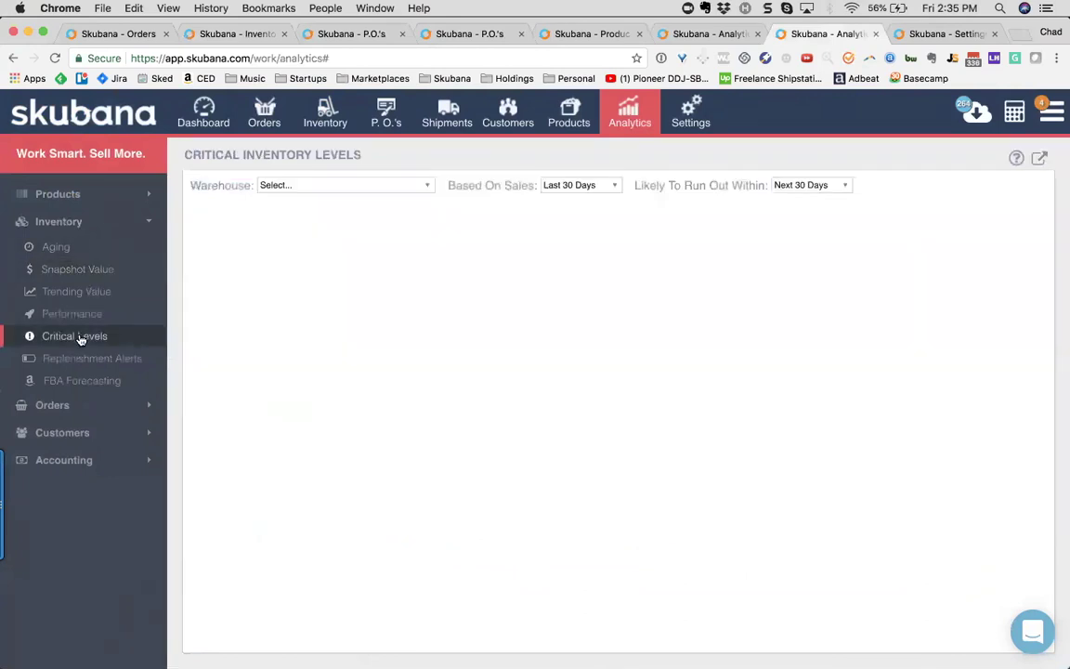
click(321, 185)
click(336, 250)
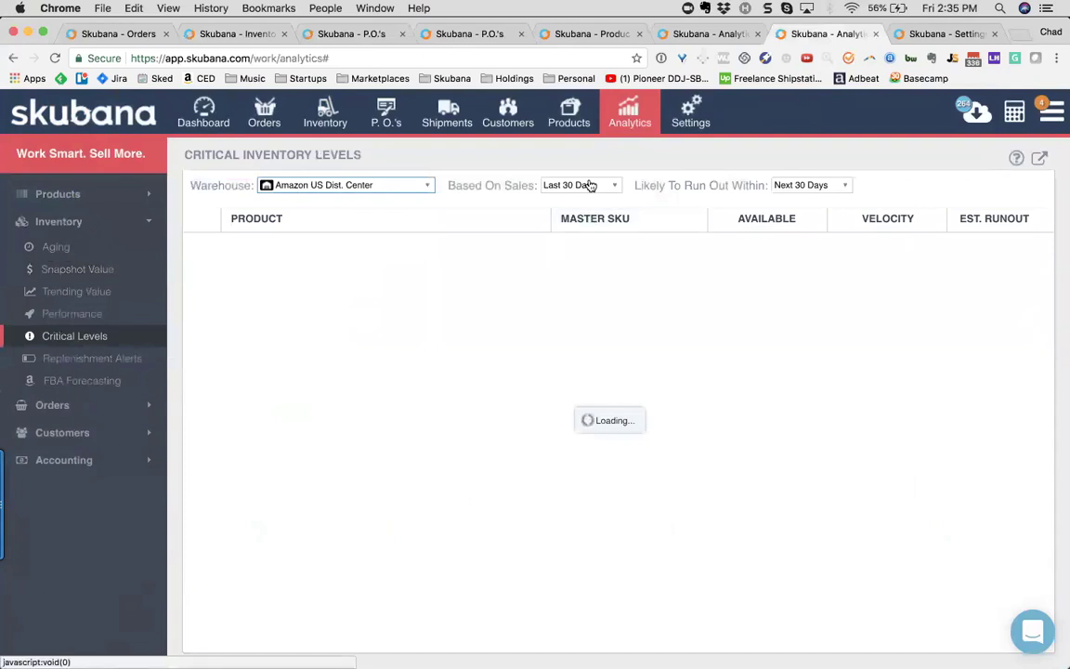
click(800, 185)
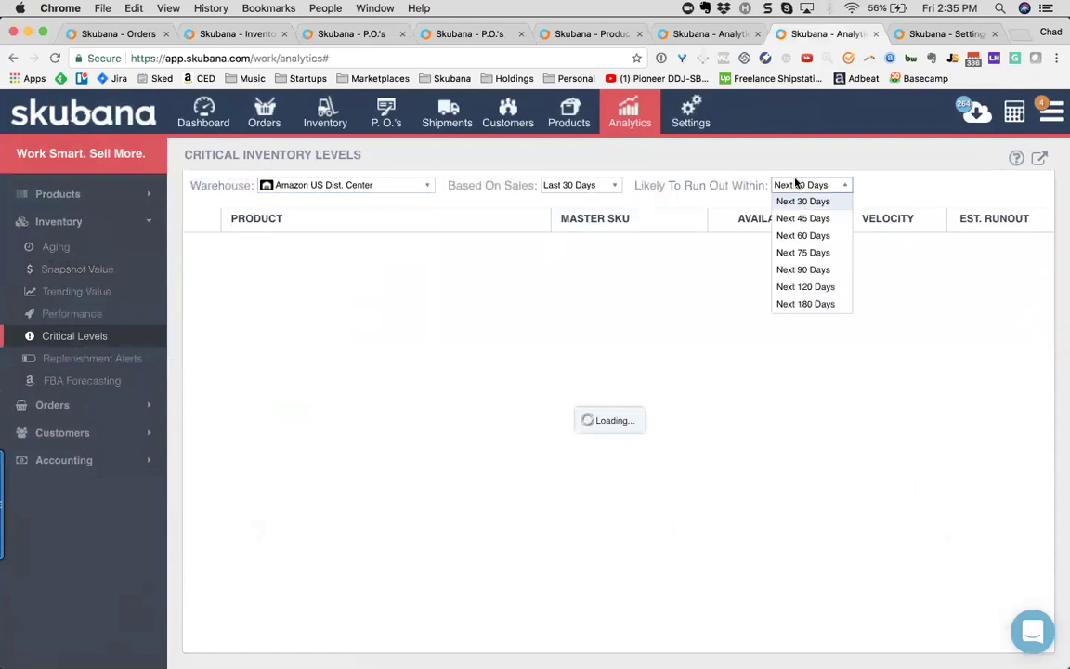
click(803, 269)
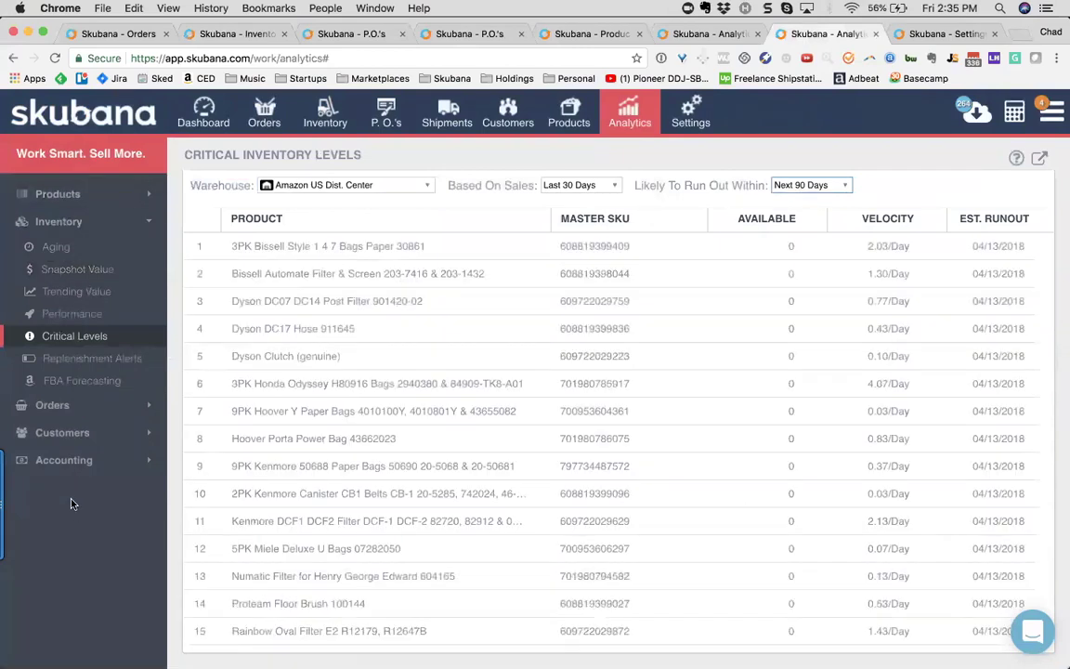
Open FBA forecasting, check the first product's Amazon sales ranks, and examine the forecast columns through to unit profit
click(108, 380)
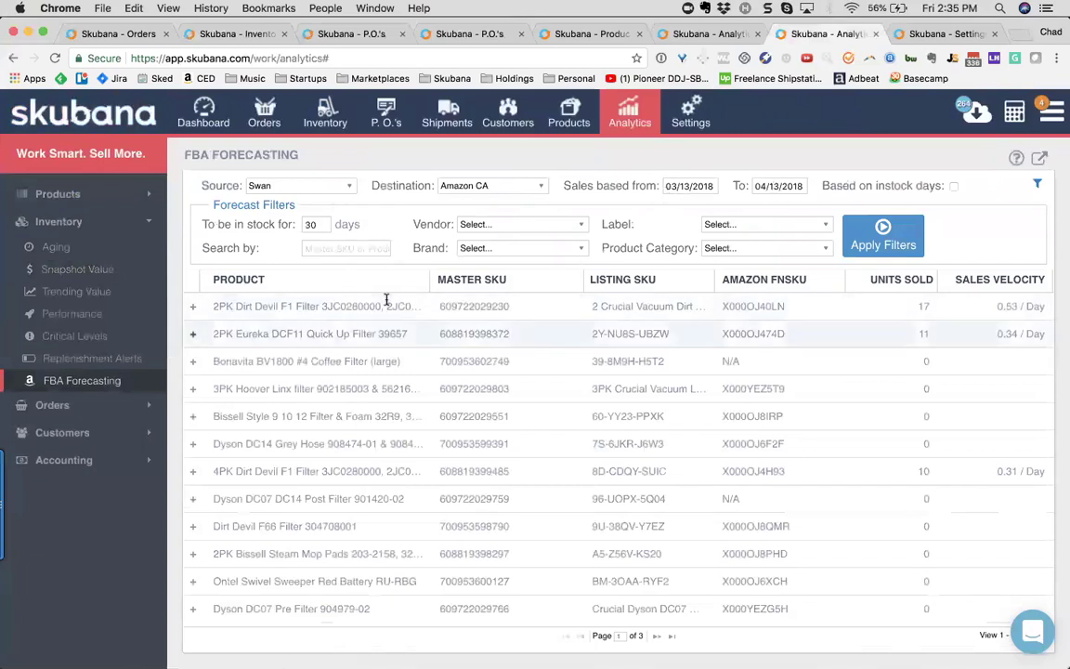
click(238, 309)
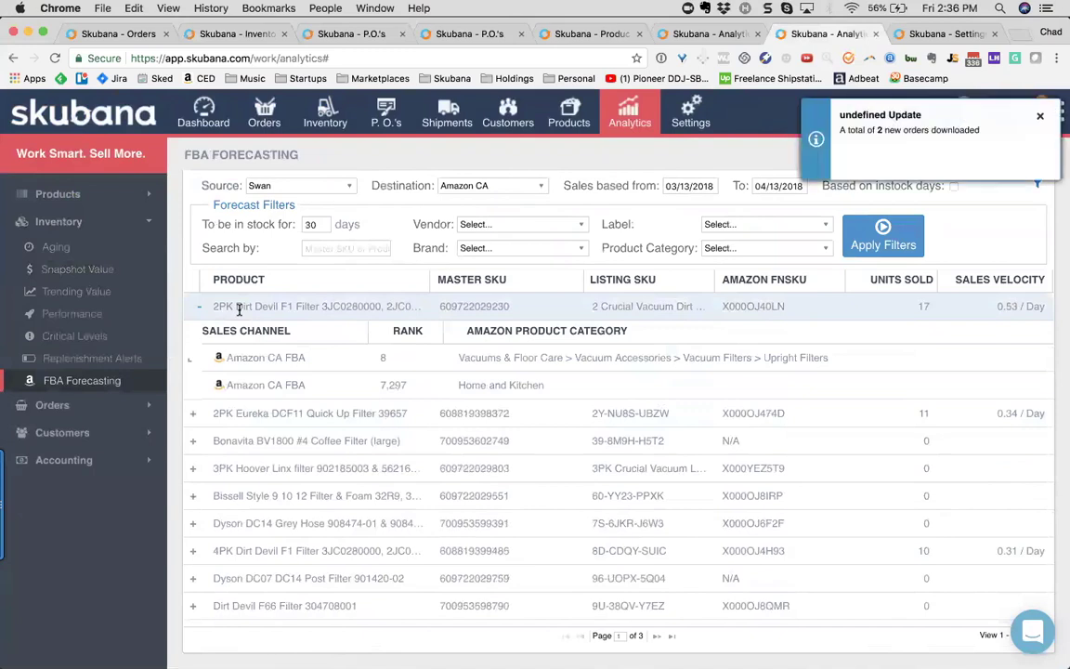
click(239, 309)
scroll(504, 325, right, 10)
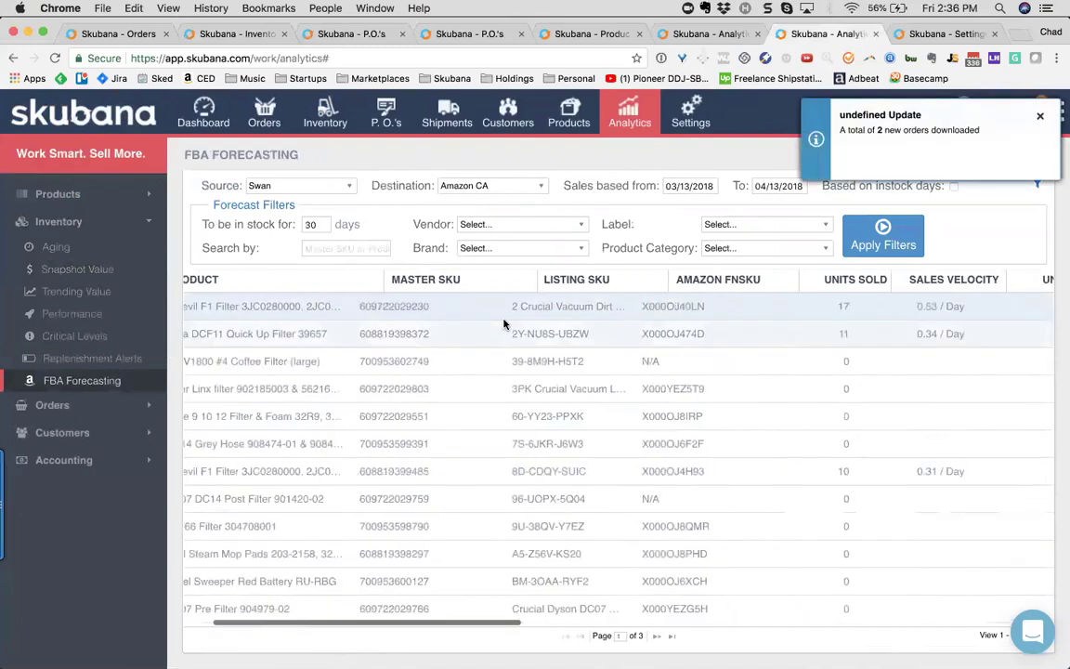
scroll(505, 320, right, 10)
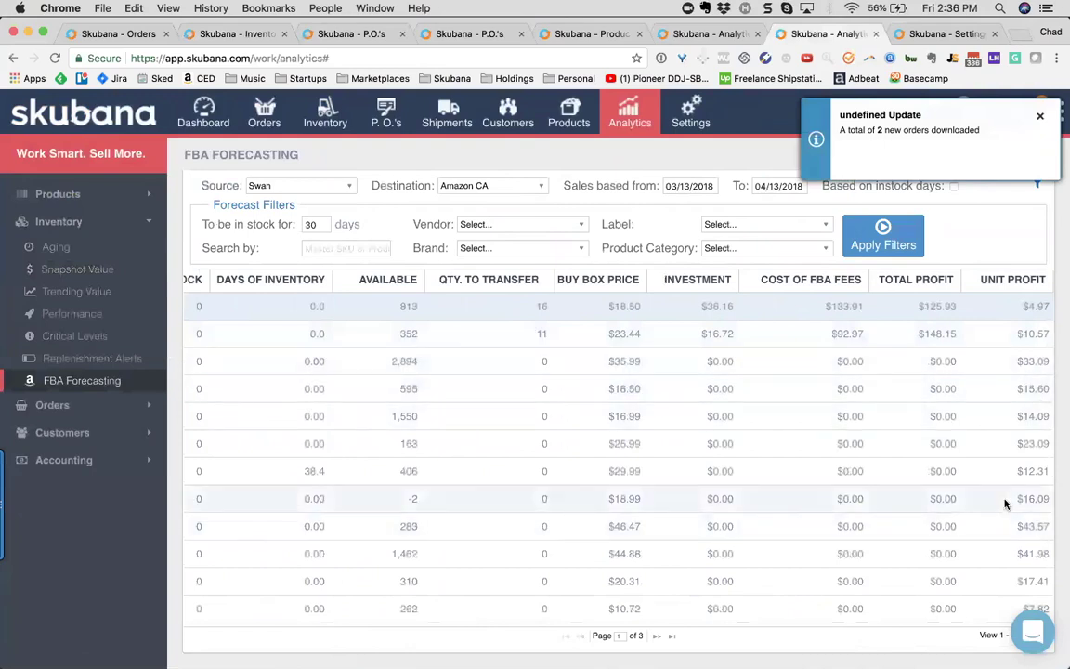
Look through the available analytics reports for orders, customers and accounting
click(59, 406)
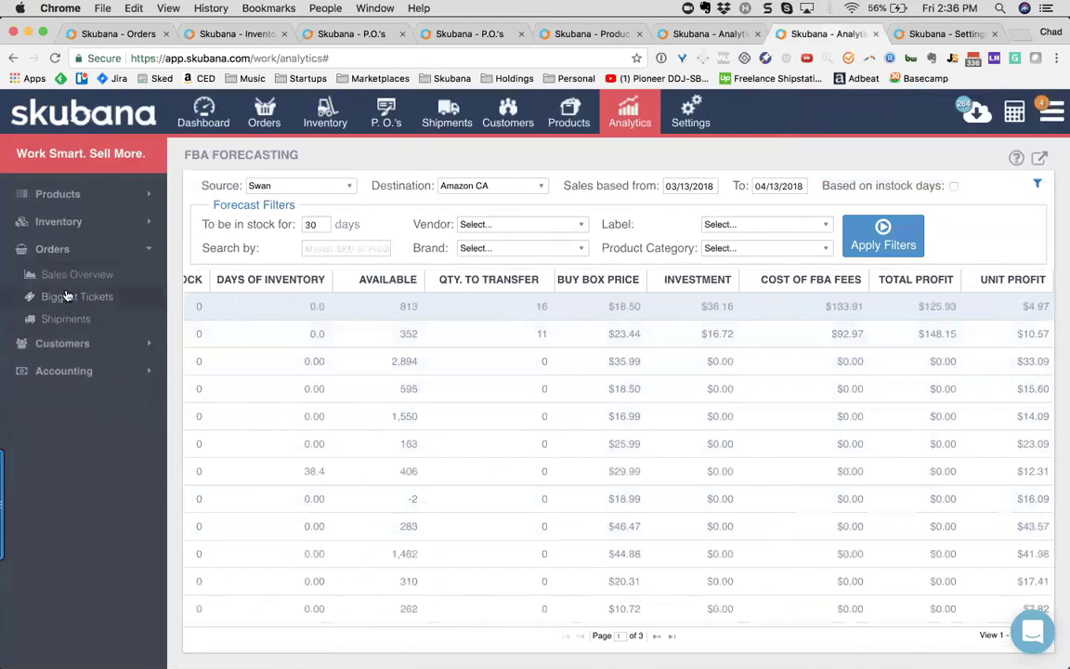
click(58, 342)
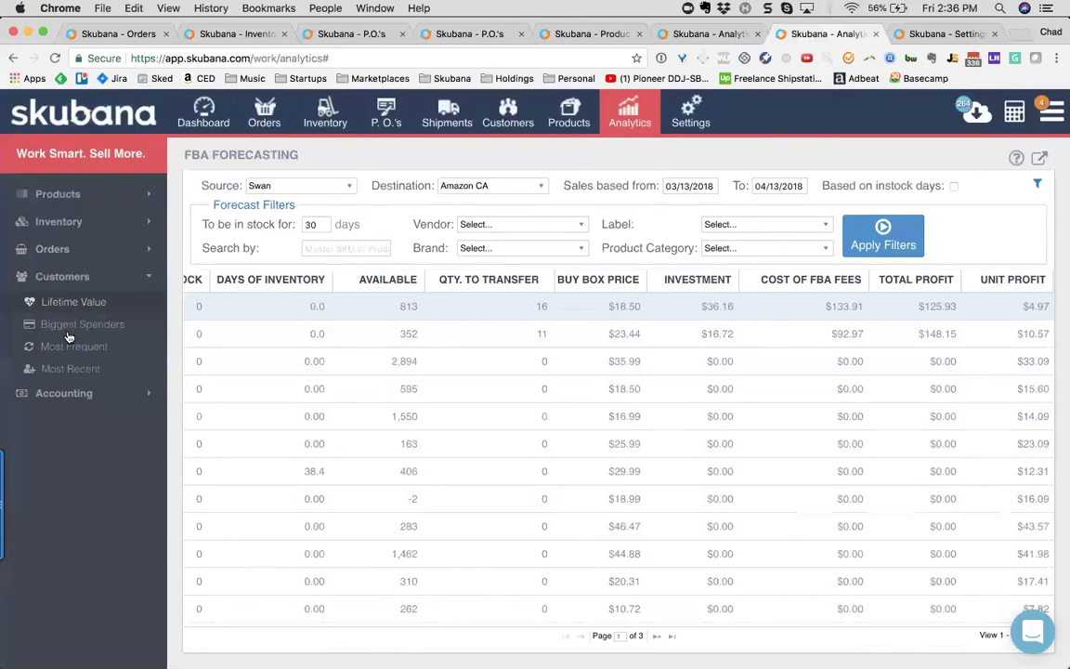
click(79, 393)
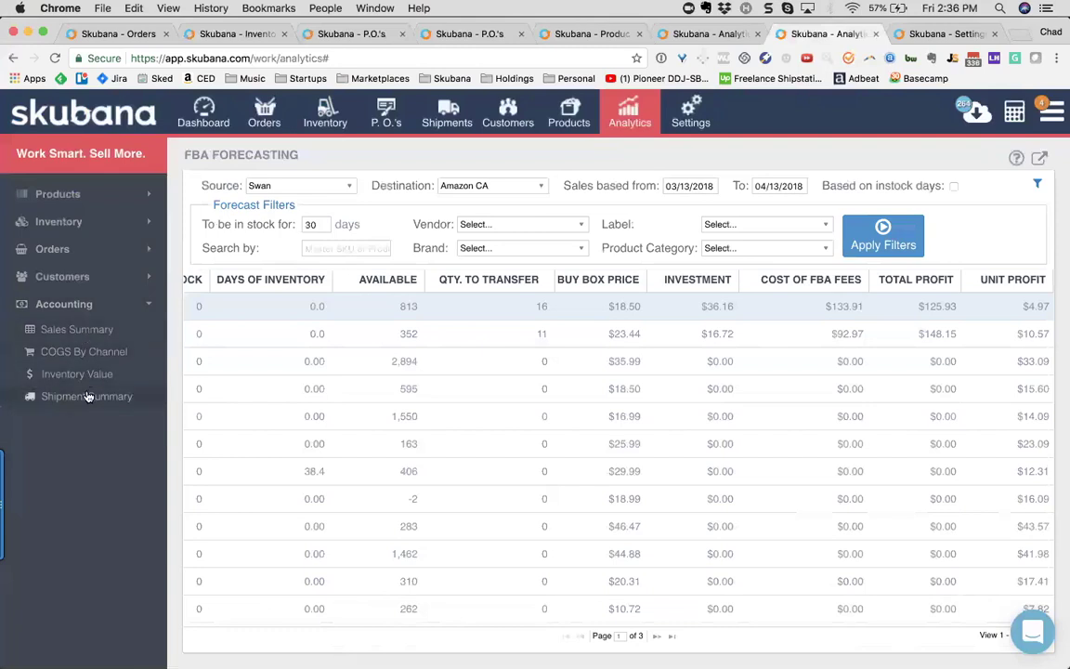